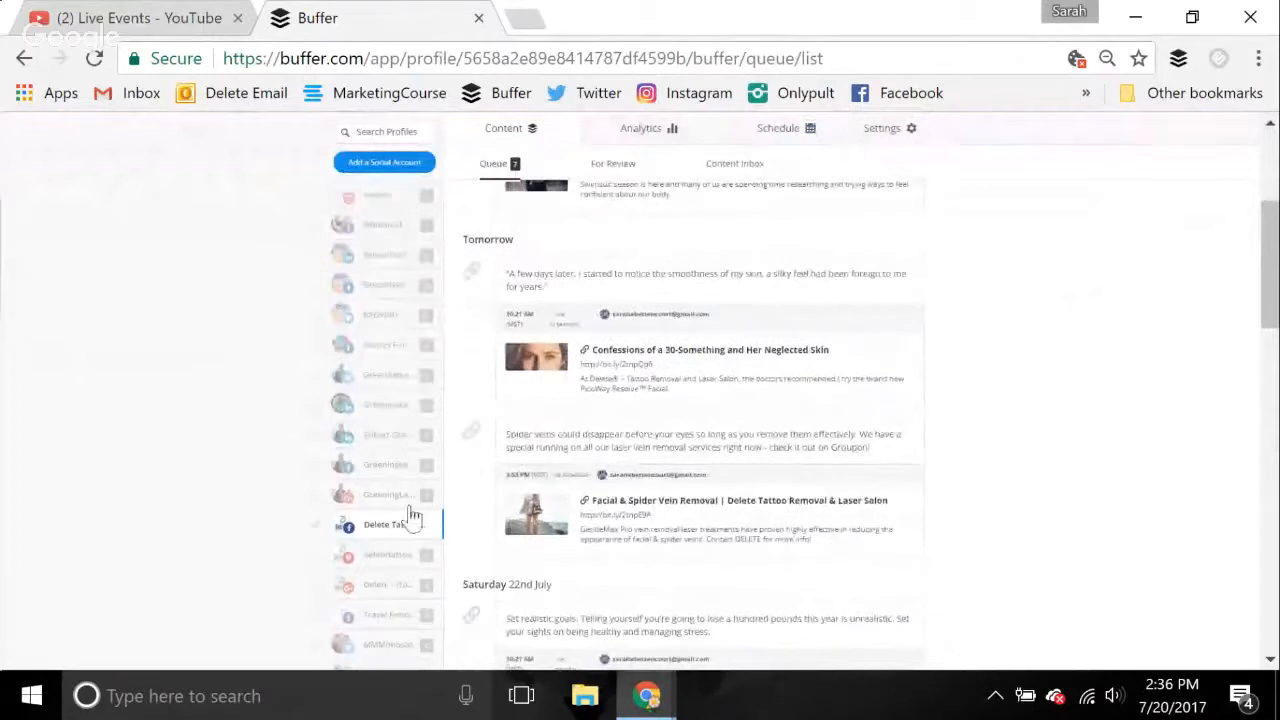
Open the post queue of The Blonde Spot's Facebook profile
scroll(410, 470, down, 5)
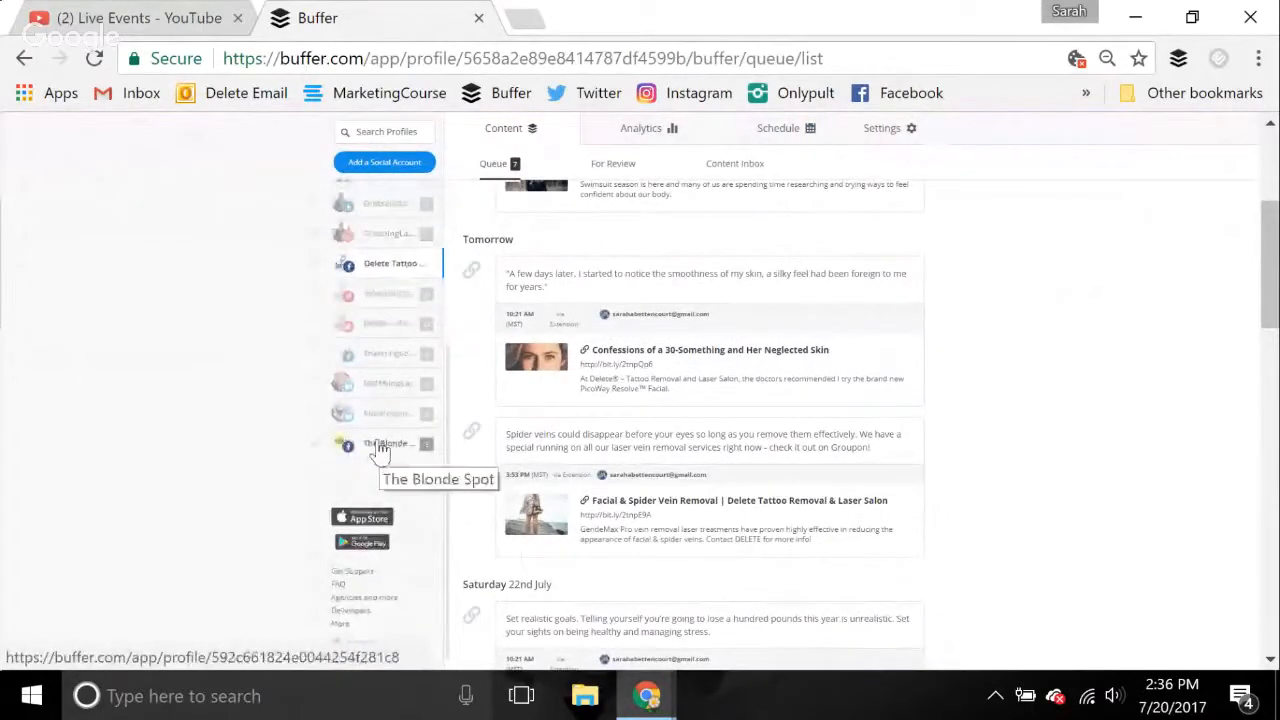
click(380, 449)
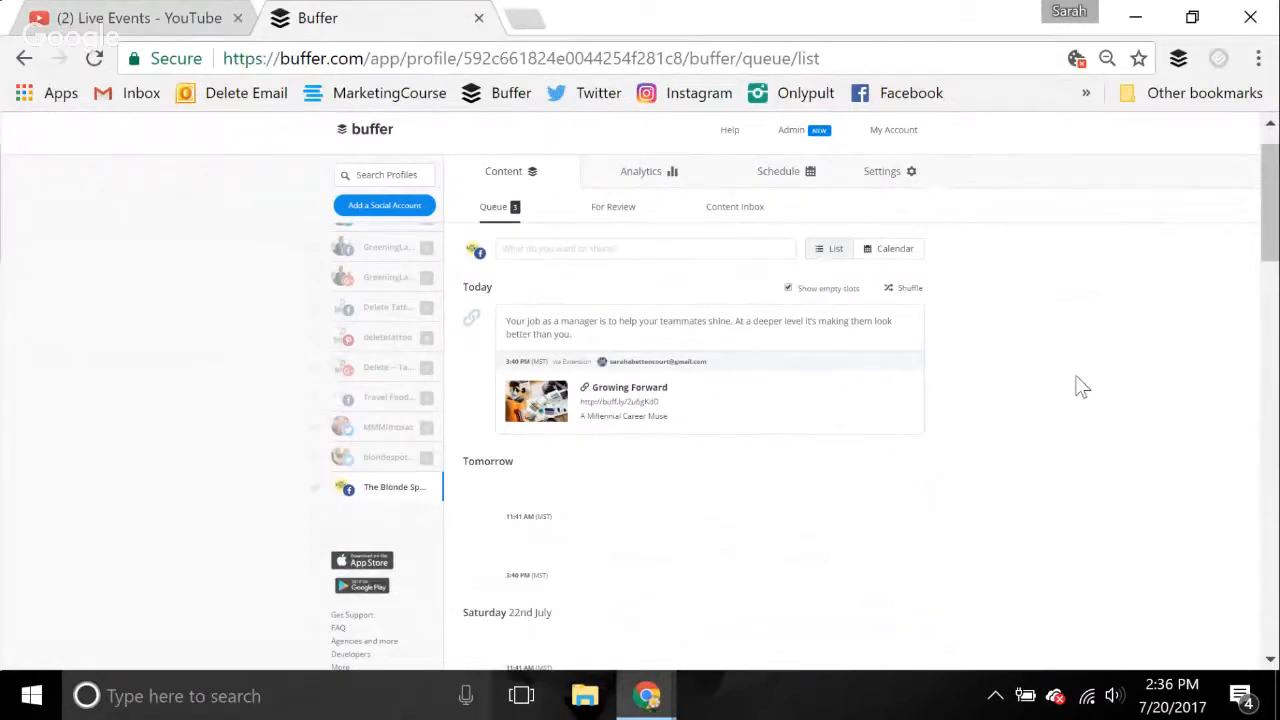
key(ctrl+plus)
Look through The Blonde Spot's queued posts and empty posting slots for today and the following days
scroll(624, 497, down, 1)
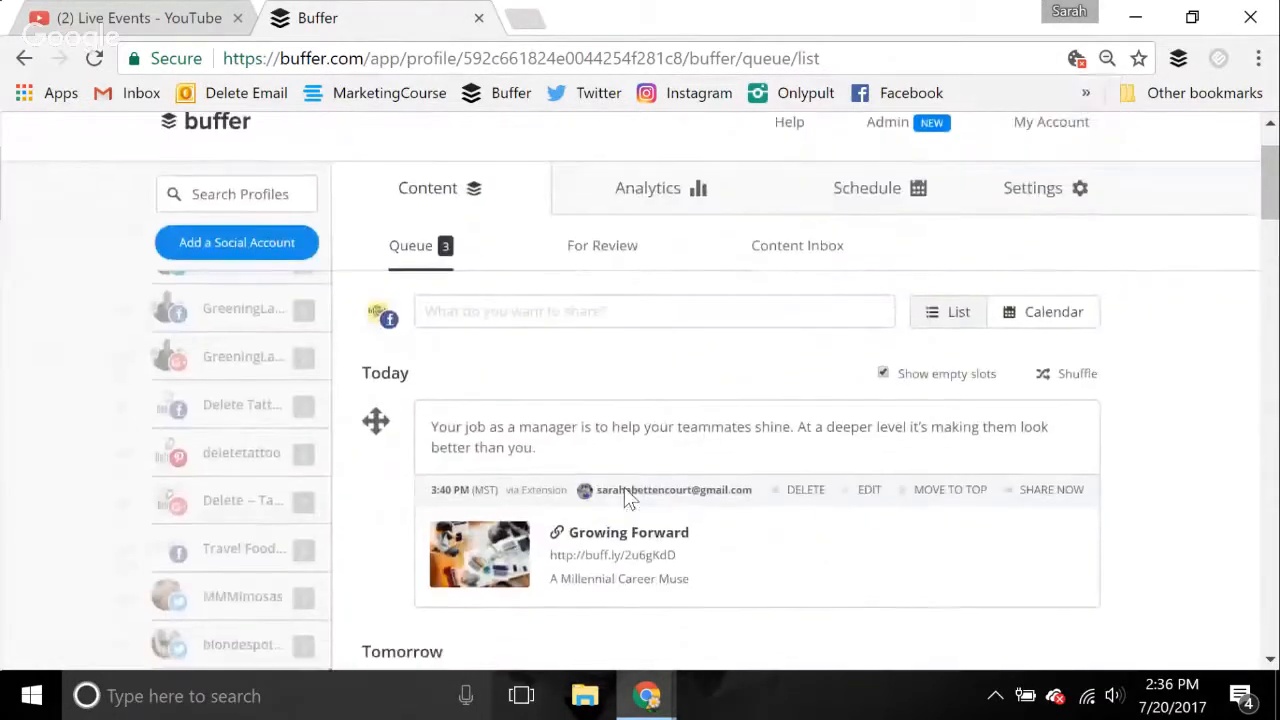
scroll(624, 490, down, 2)
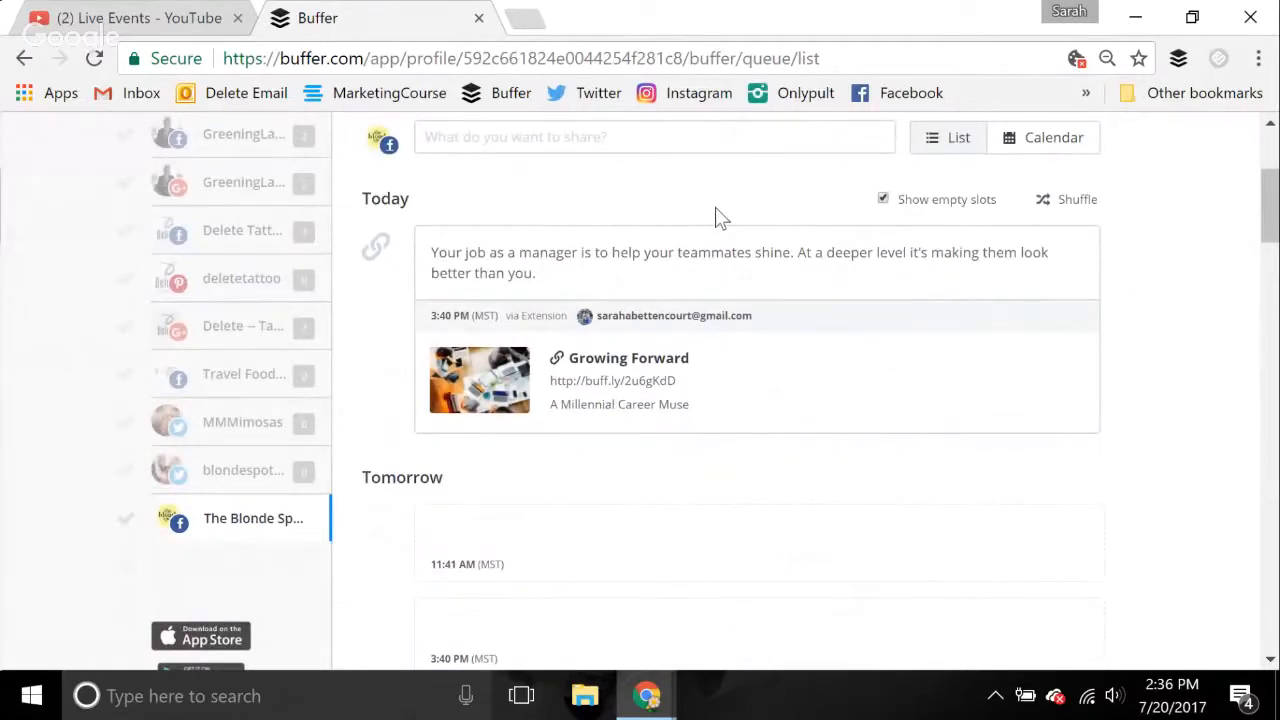
scroll(716, 215, down, 10)
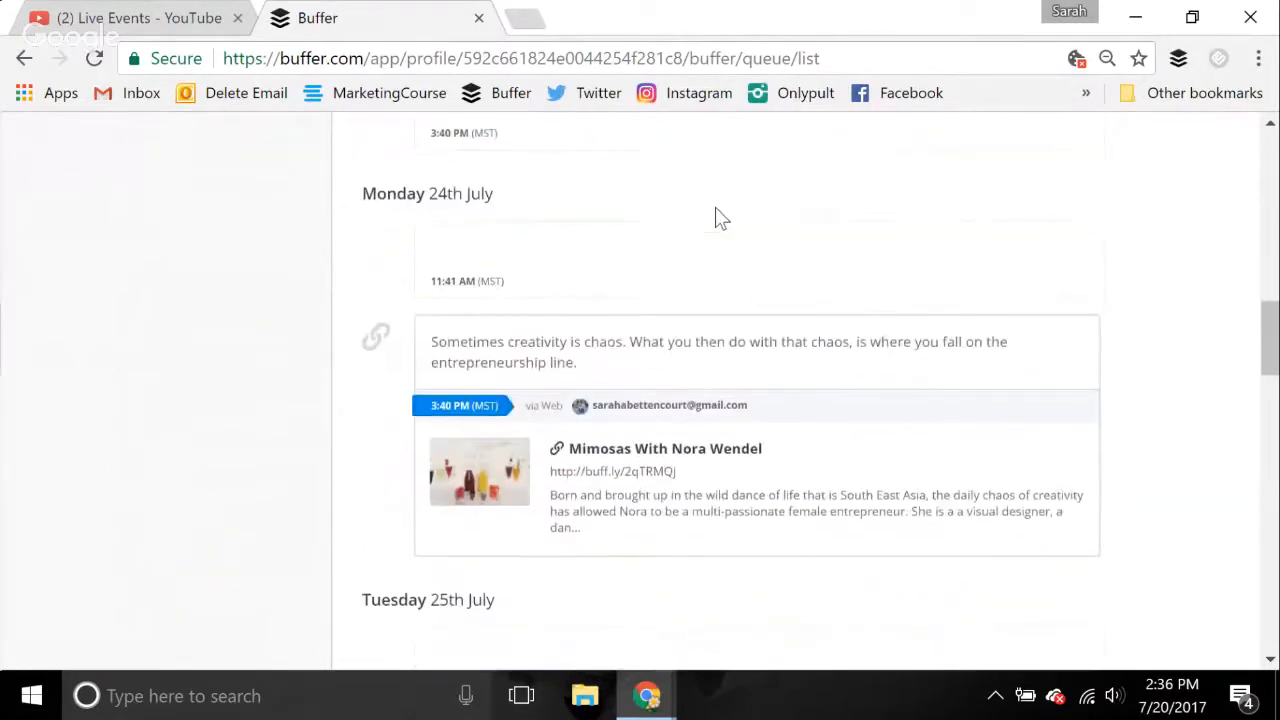
scroll(716, 215, up, 11)
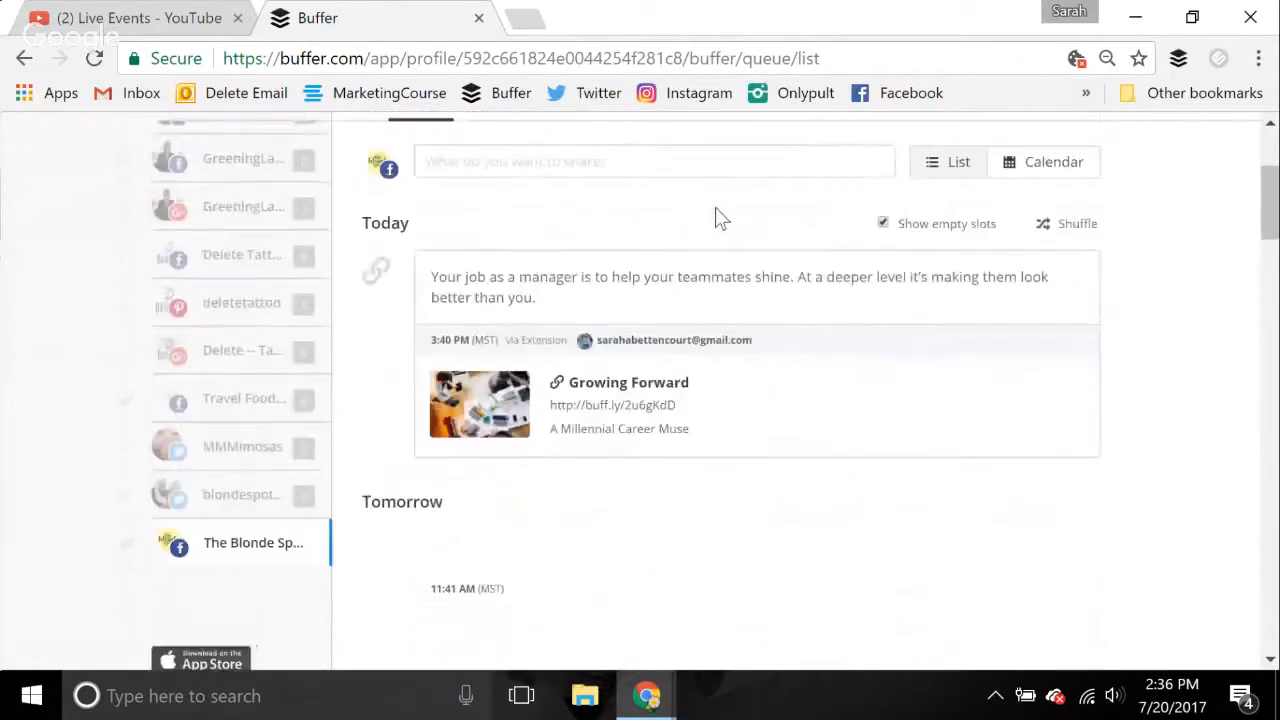
scroll(720, 219, up, 2)
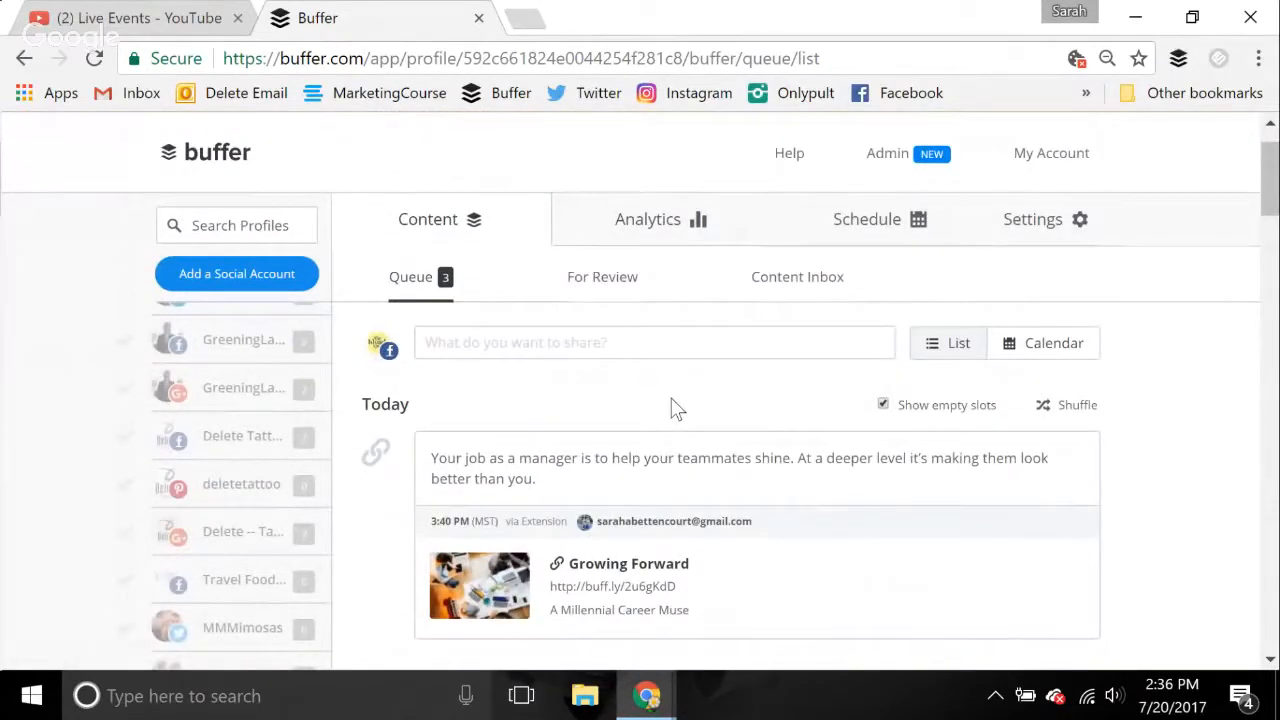
scroll(676, 409, down, 3)
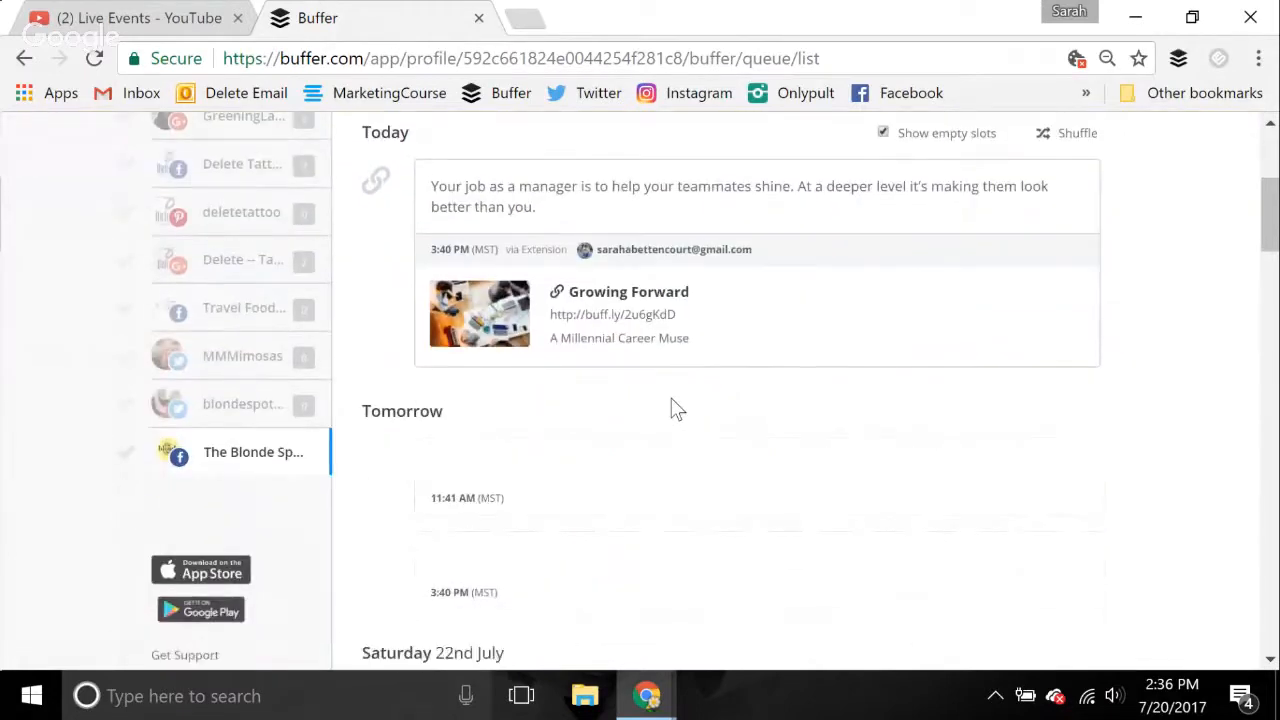
scroll(676, 409, down, 1)
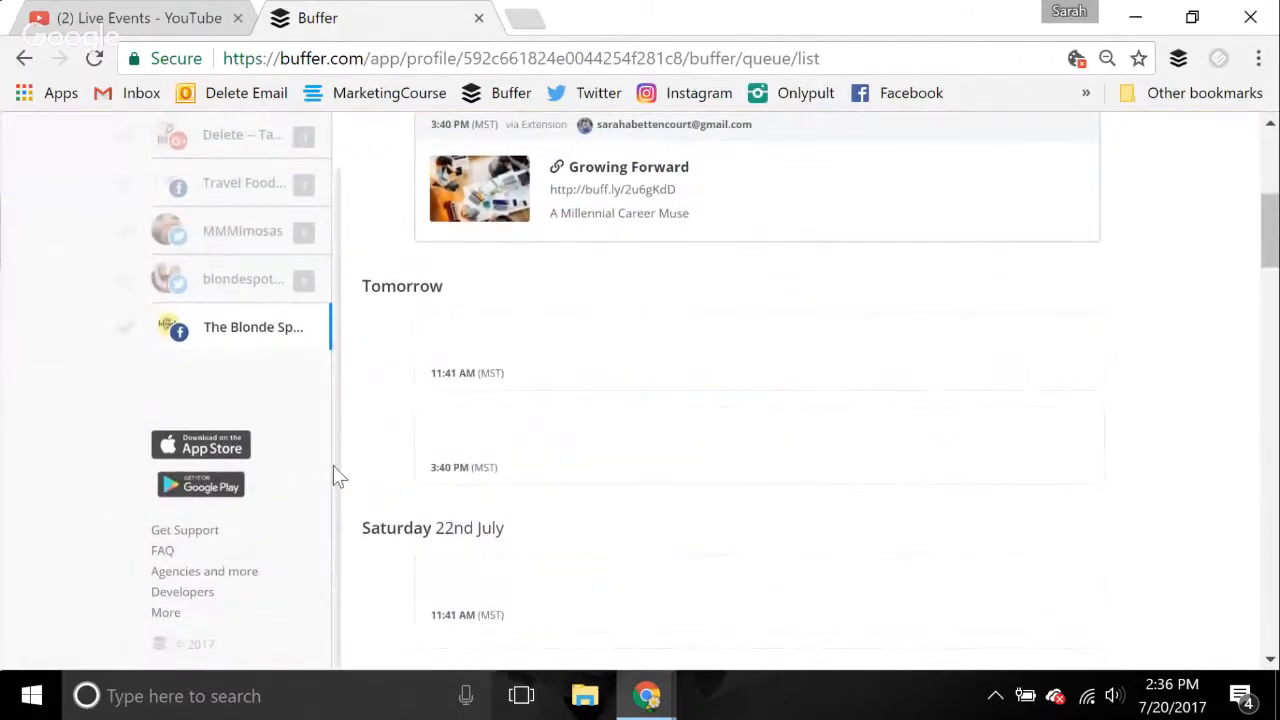
mouse_move(580, 351)
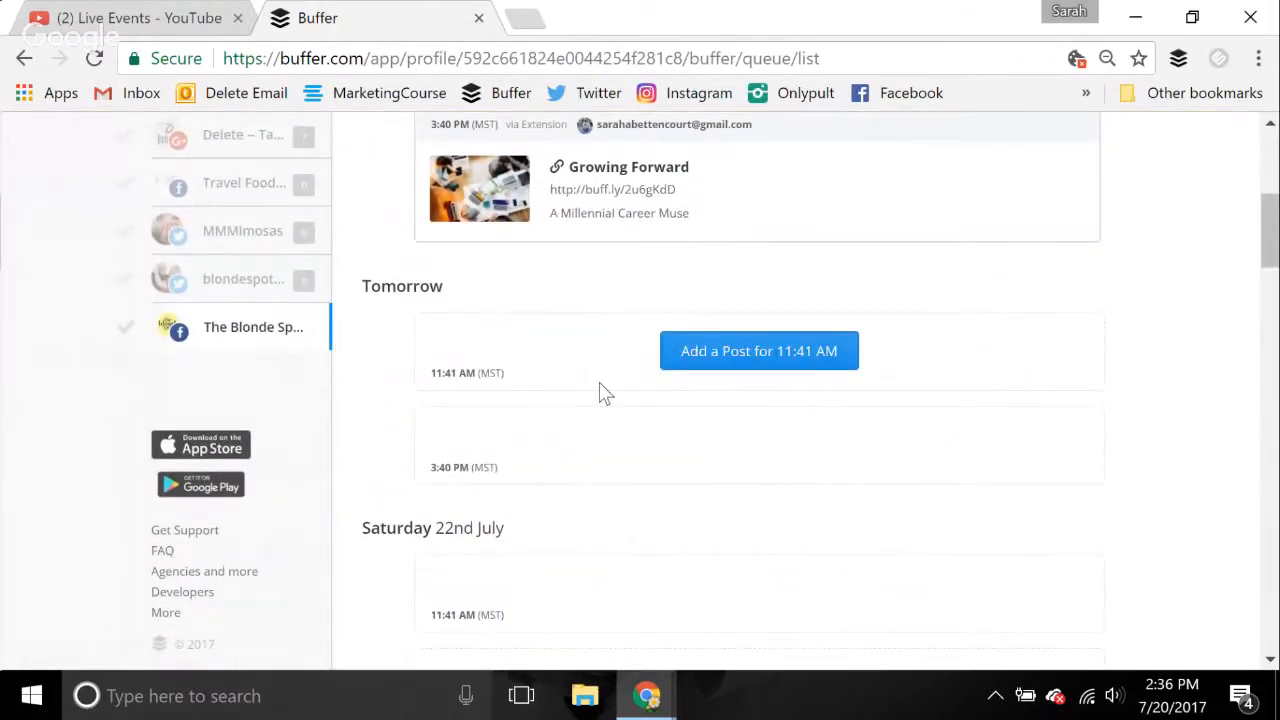
scroll(604, 392, up, 5)
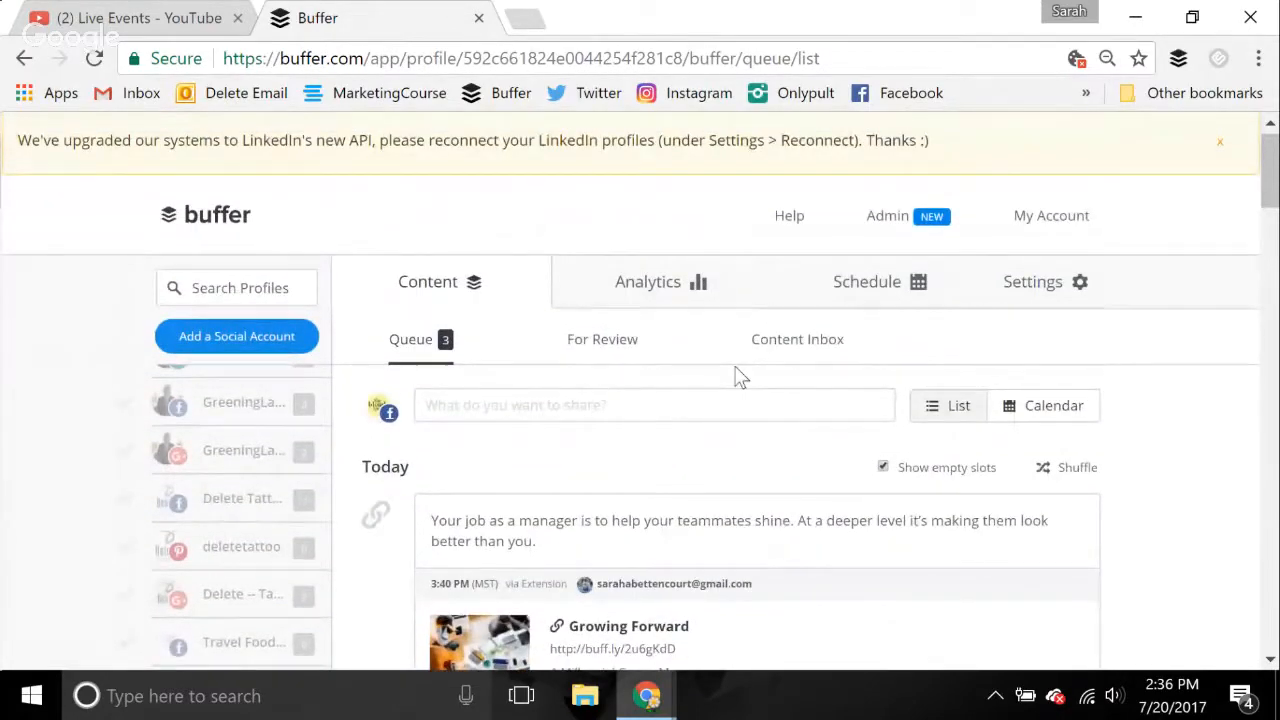
Open the Content Inbox for The Blonde Spot profile
click(817, 340)
key(ctrl+minus)
key(ctrl+minus)
key(ctrl+minus)
key(ctrl+minus)
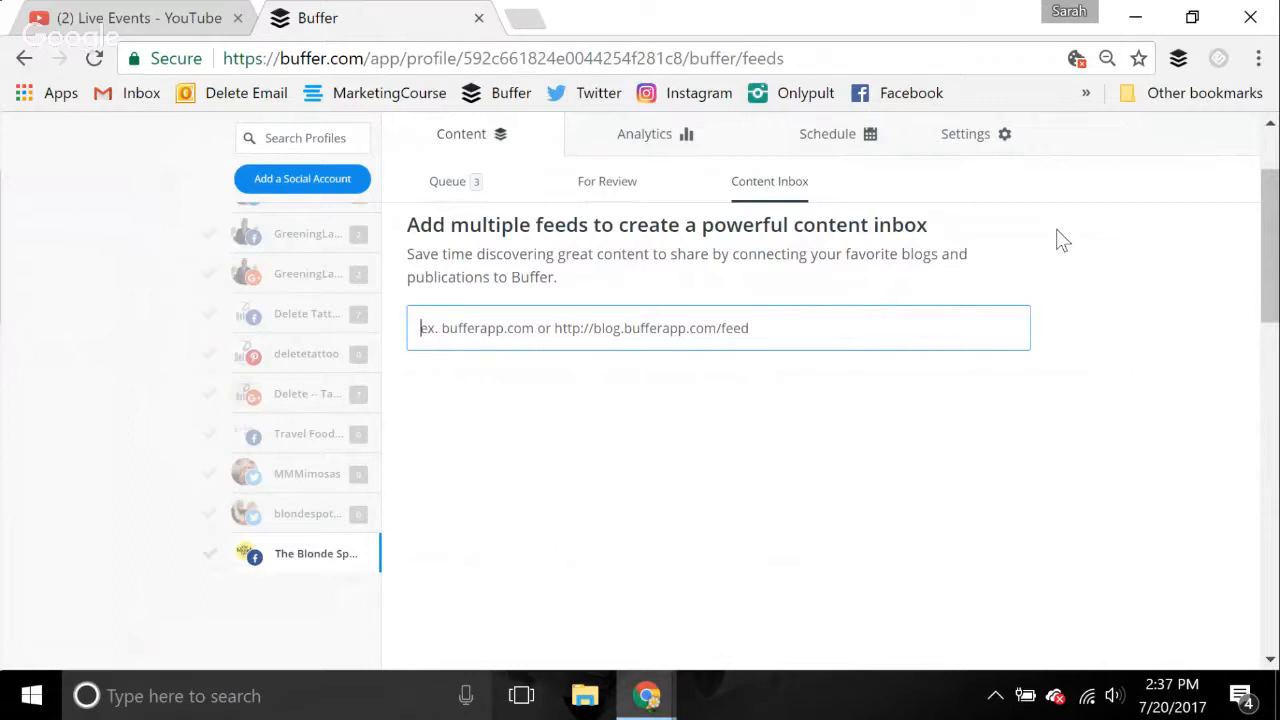
Try to find the blog's feed by searching for "root + river", respelled without spaces as "root+river"
text(root)
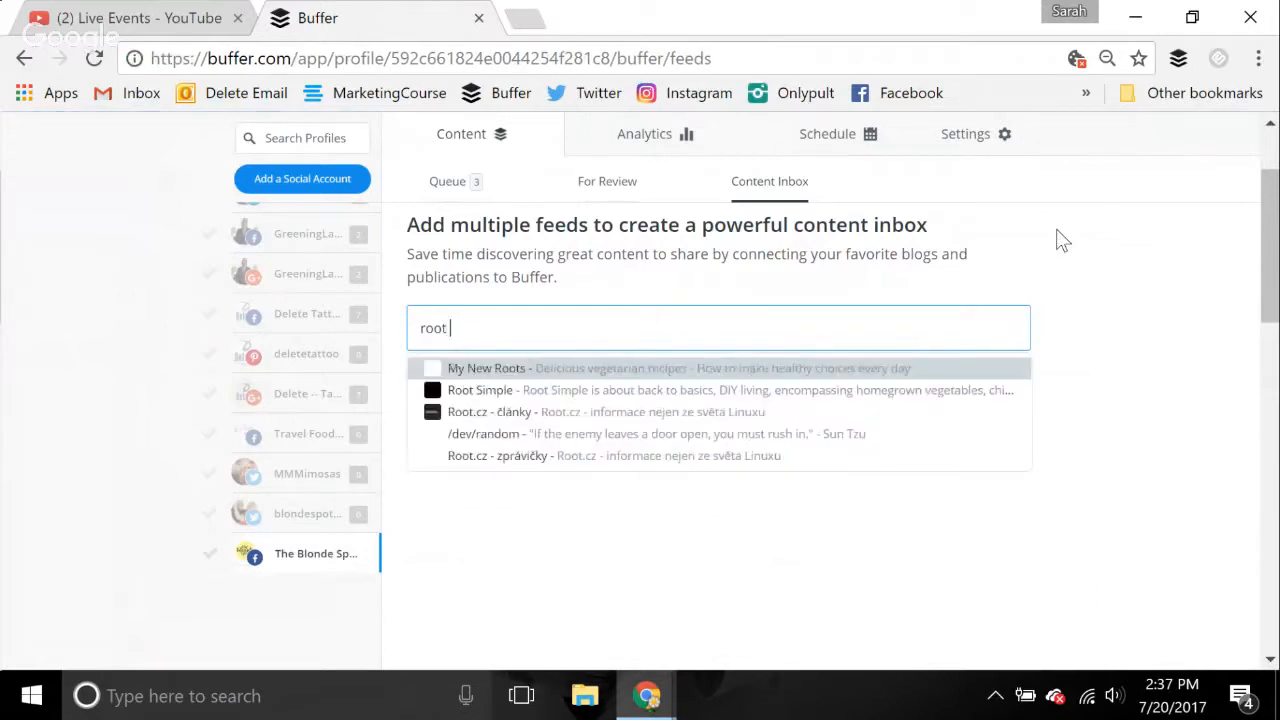
text( + river)
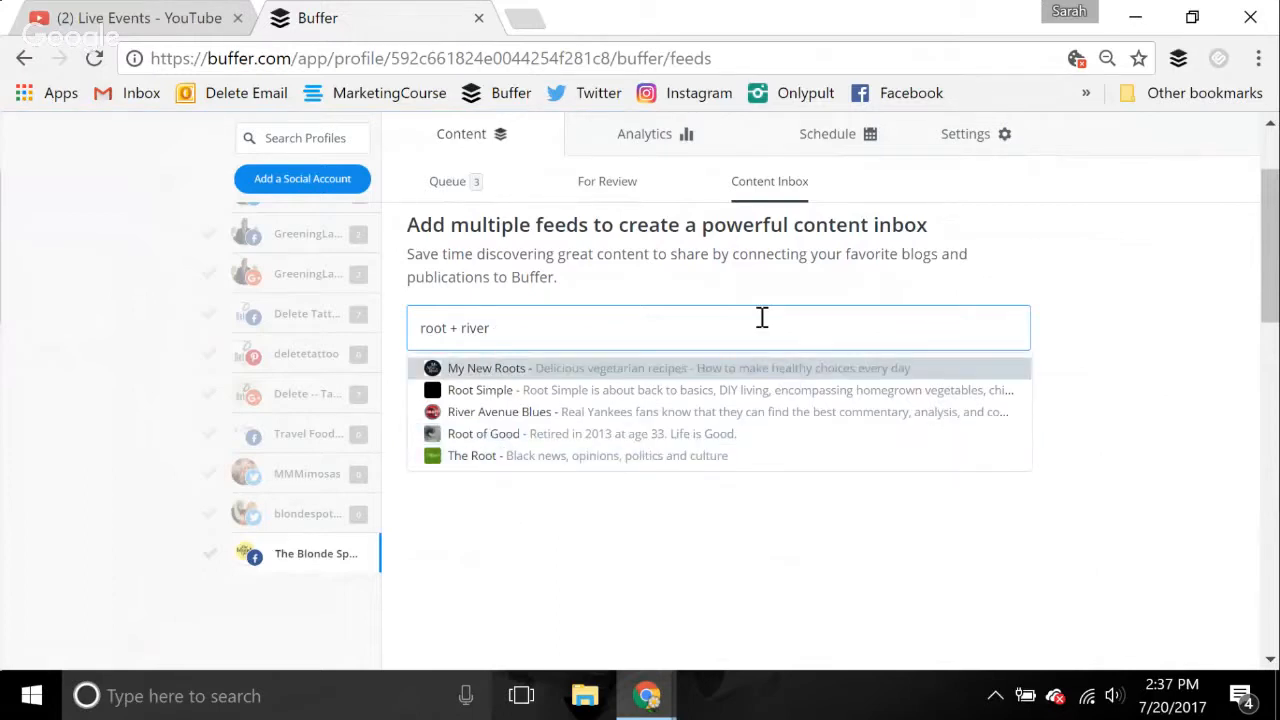
key(Left)
key(Left)
key(Left)
key(Left)
key(Left)
key(BackSpace)
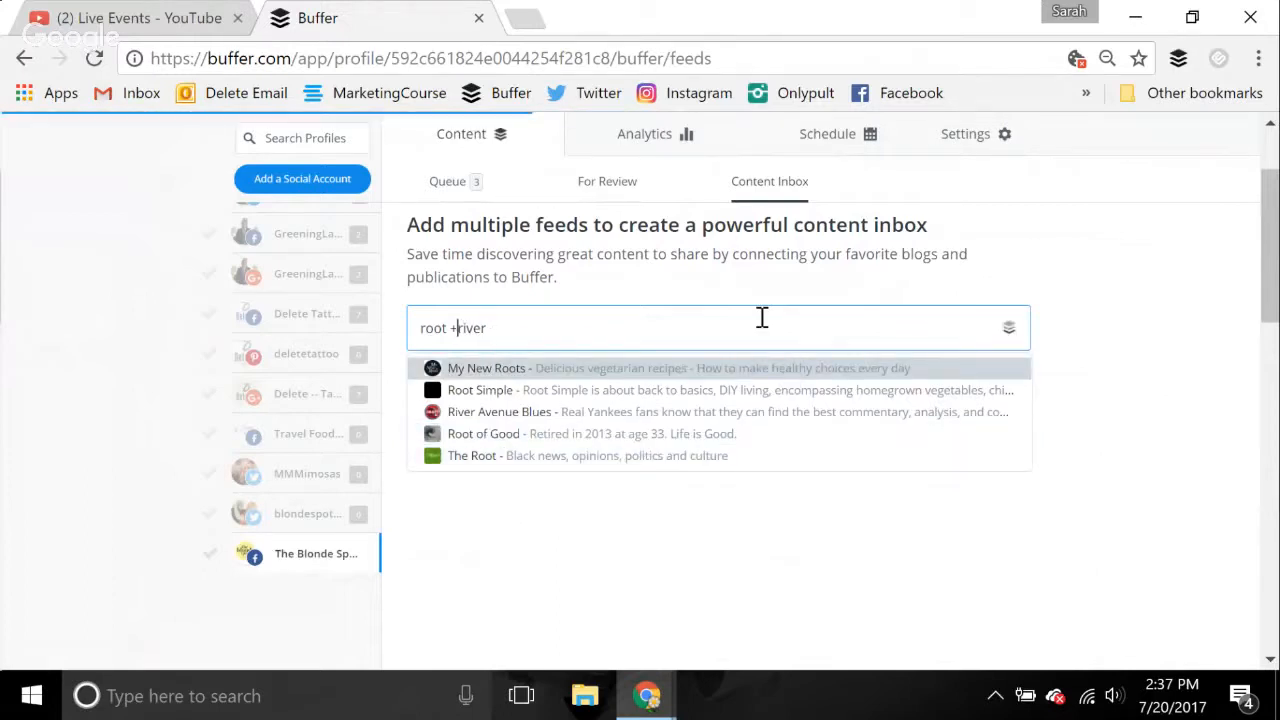
key(Left)
key(BackSpace)
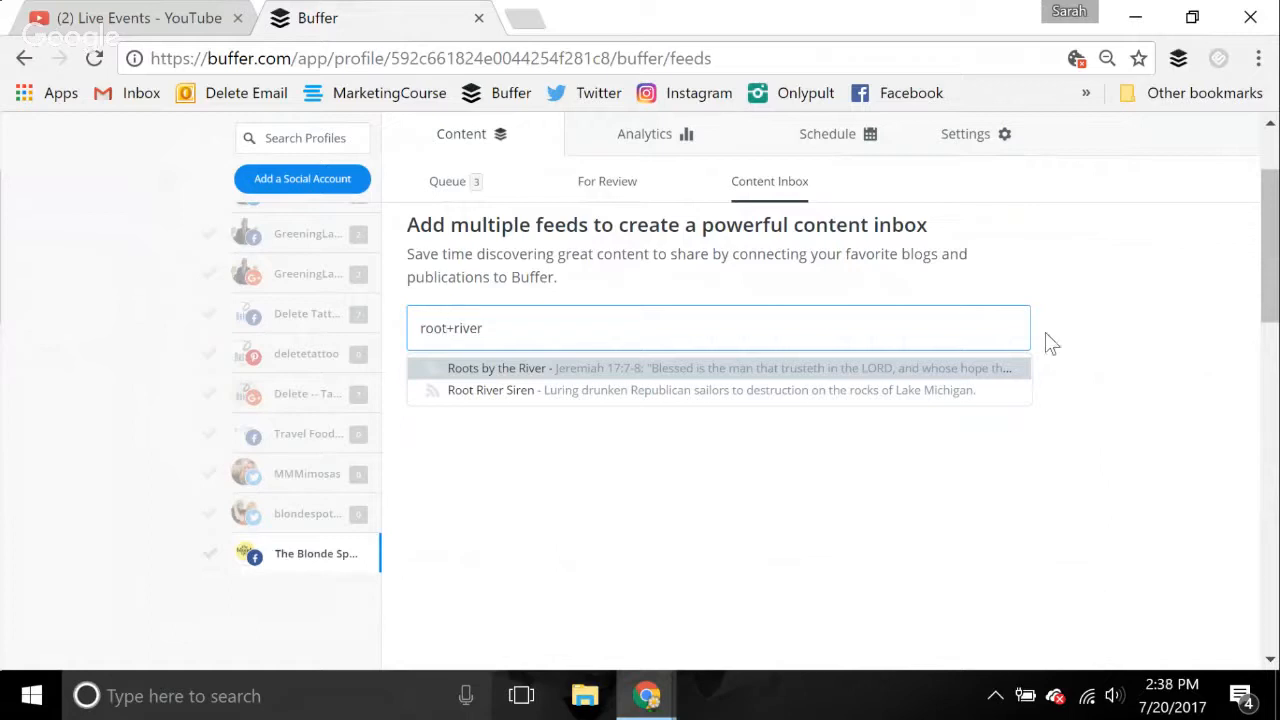
Open the Musings page of rootandriver.com in a new browser tab and copy its web address
click(533, 17)
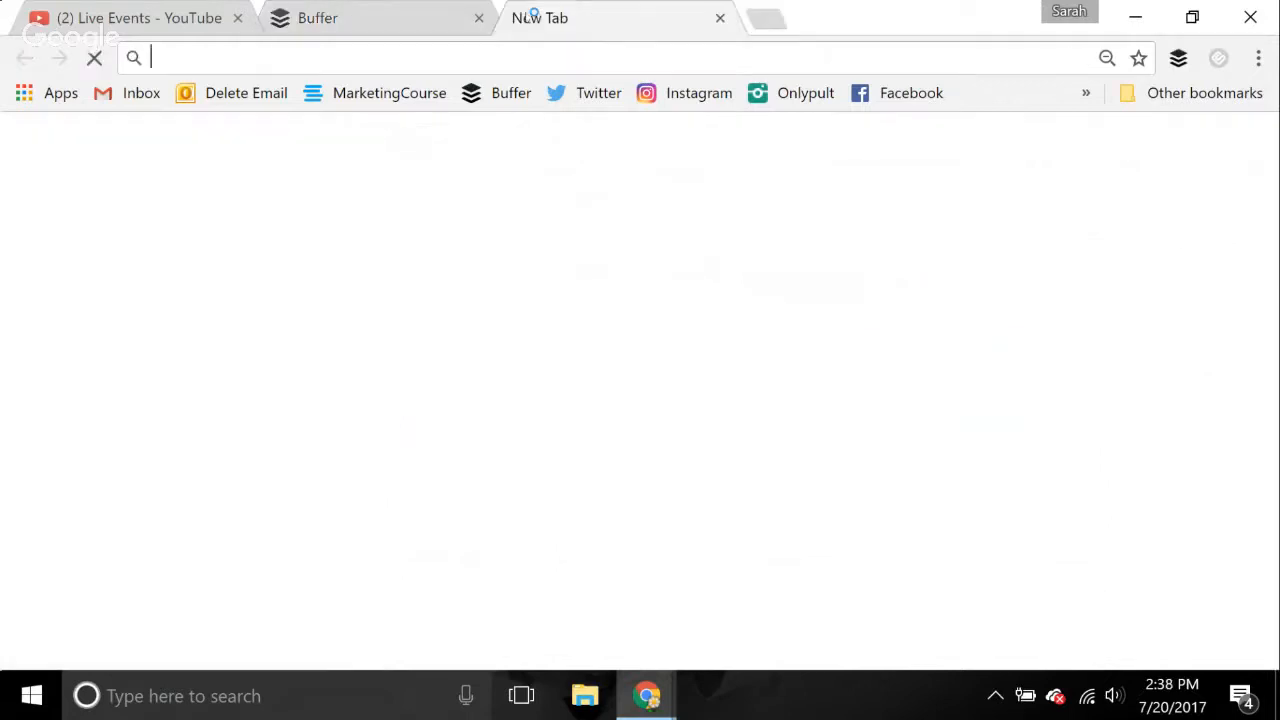
text(ro)
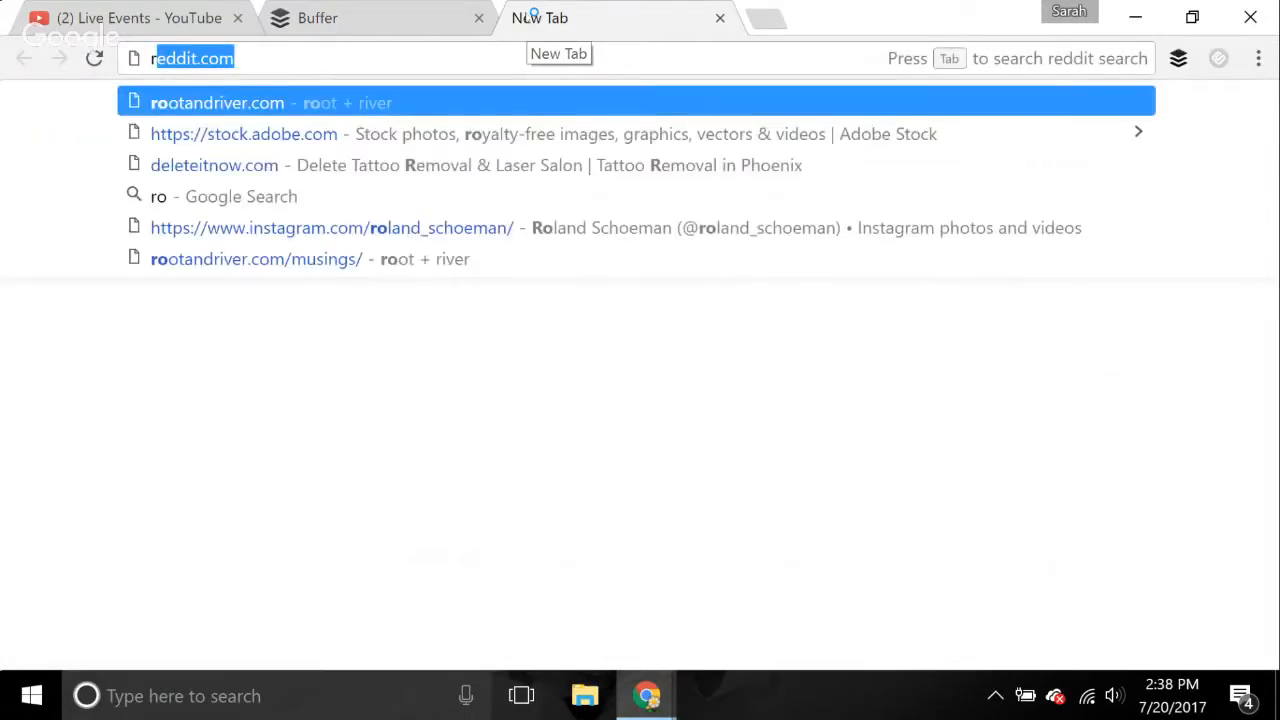
key(Return)
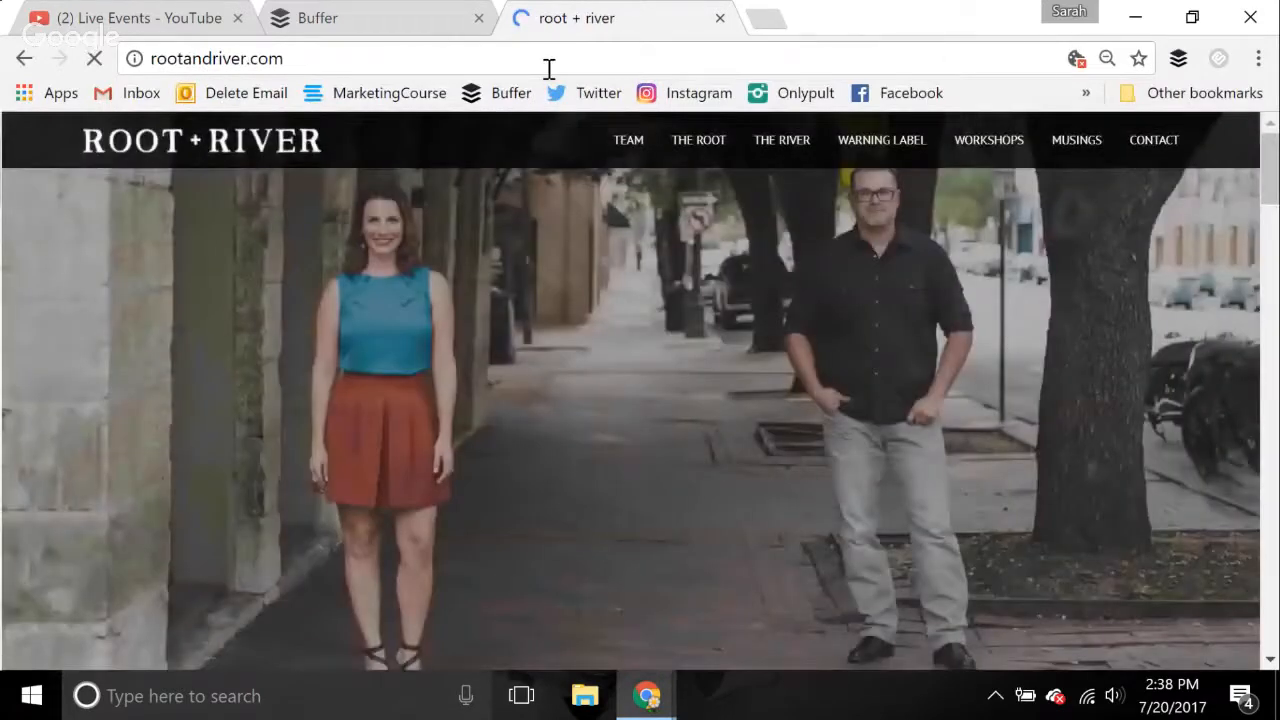
click(549, 68)
click(1074, 147)
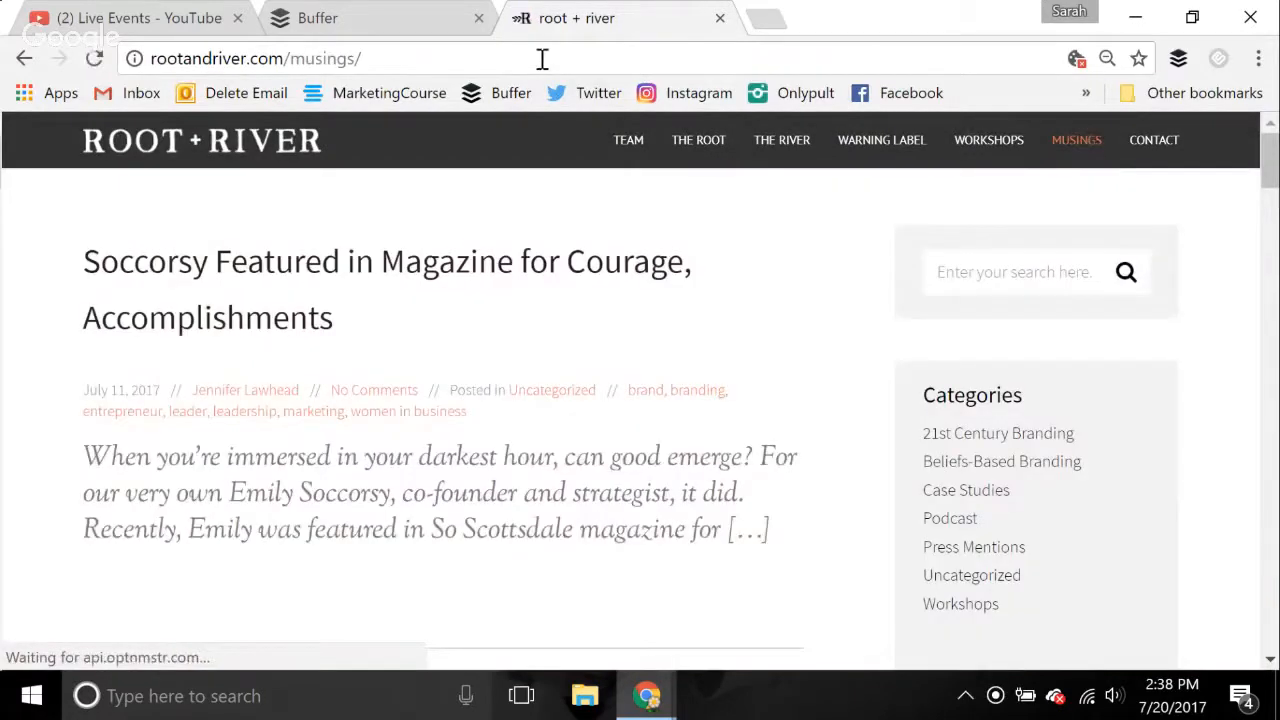
click(542, 59)
key(ctrl+c)
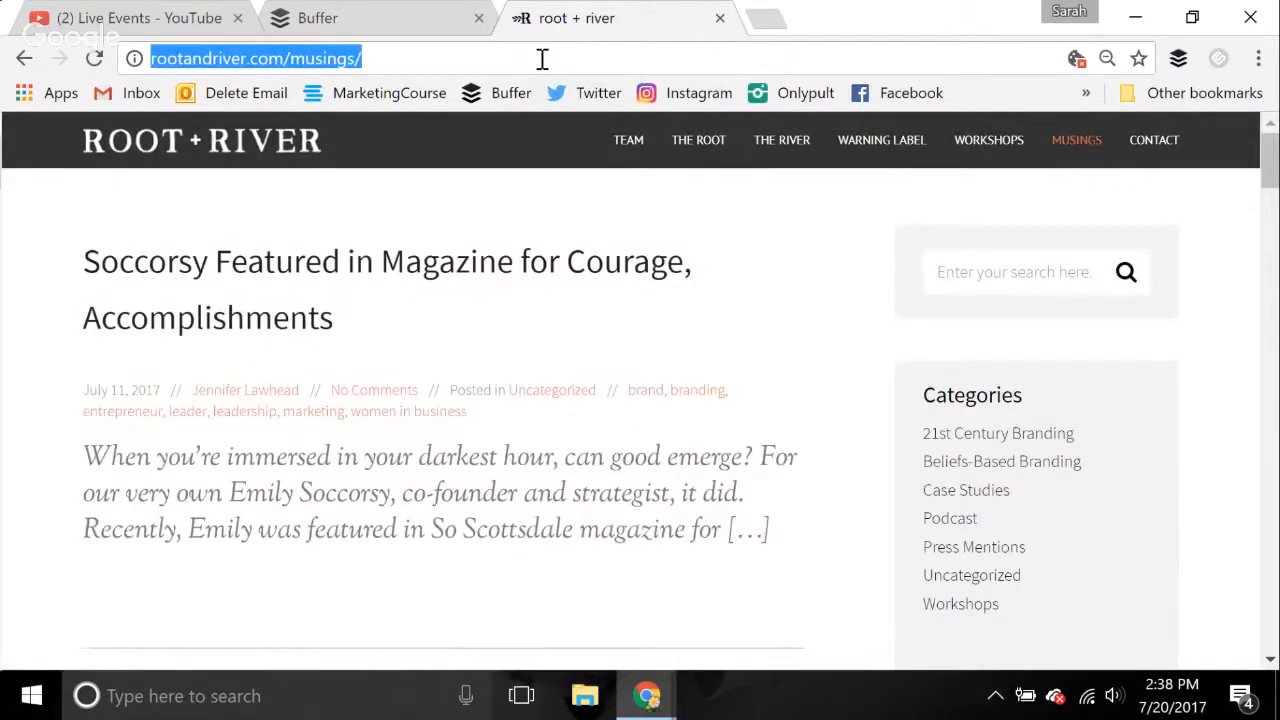
click(366, 14)
drag(605, 341, 310, 355)
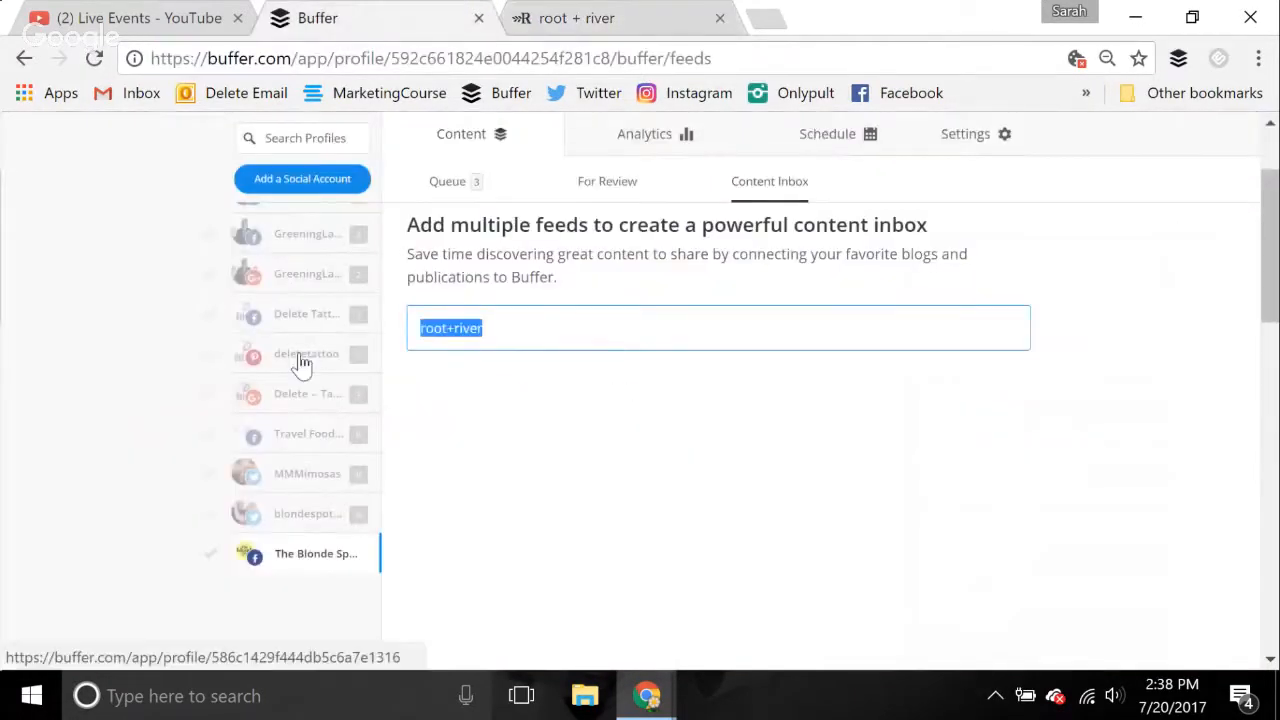
key(BackSpace)
key(ctrl+v)
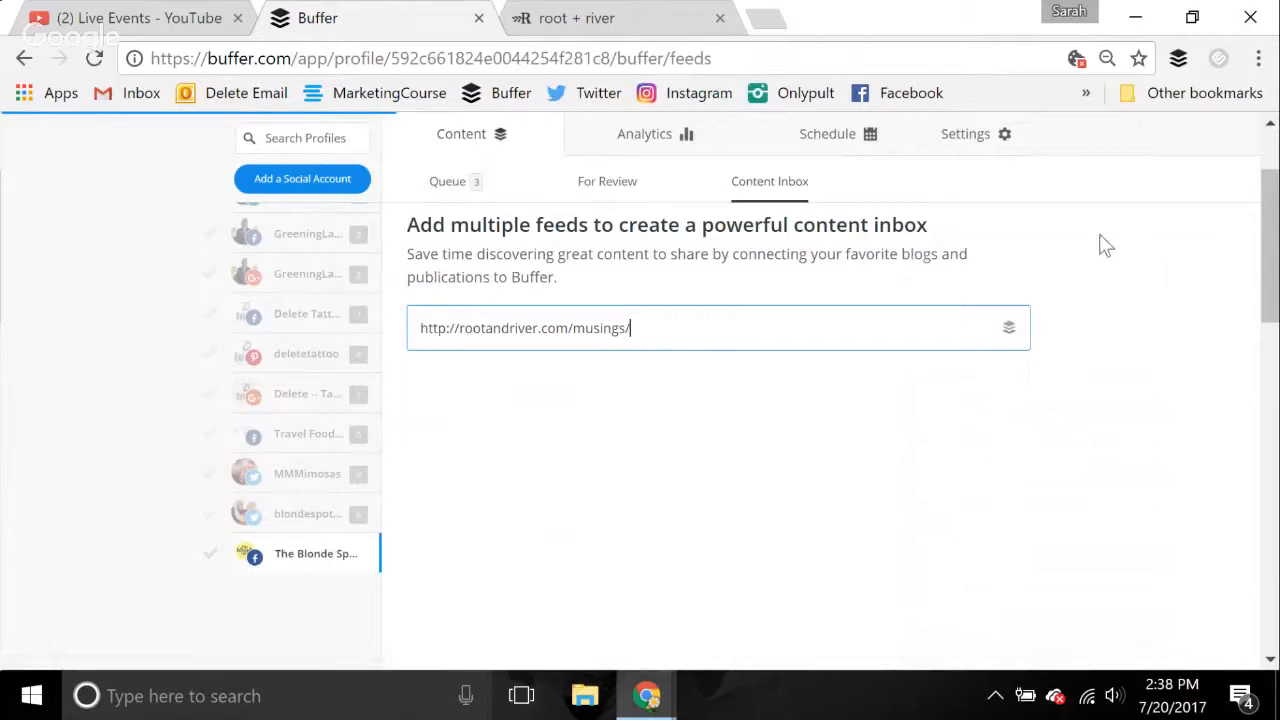
click(588, 368)
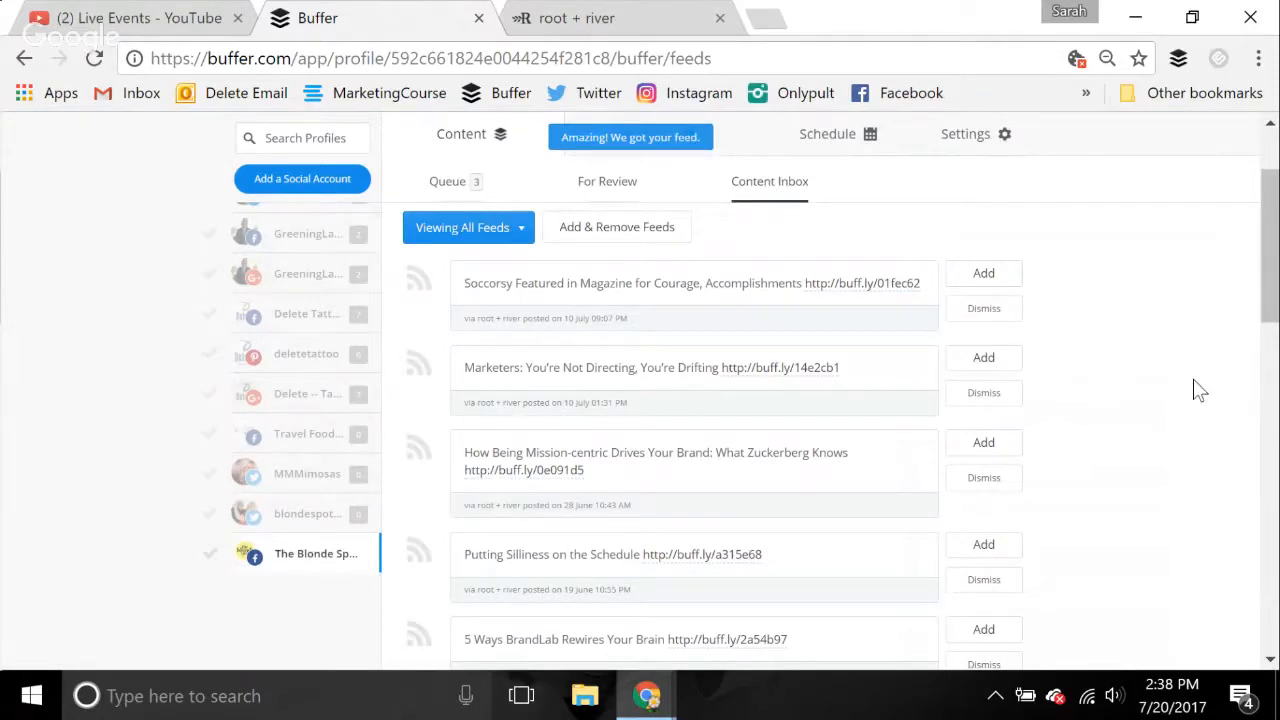
Search the feed manager for "entrepr" and add the "Entrepreneur: Latest Articles" feed
click(640, 238)
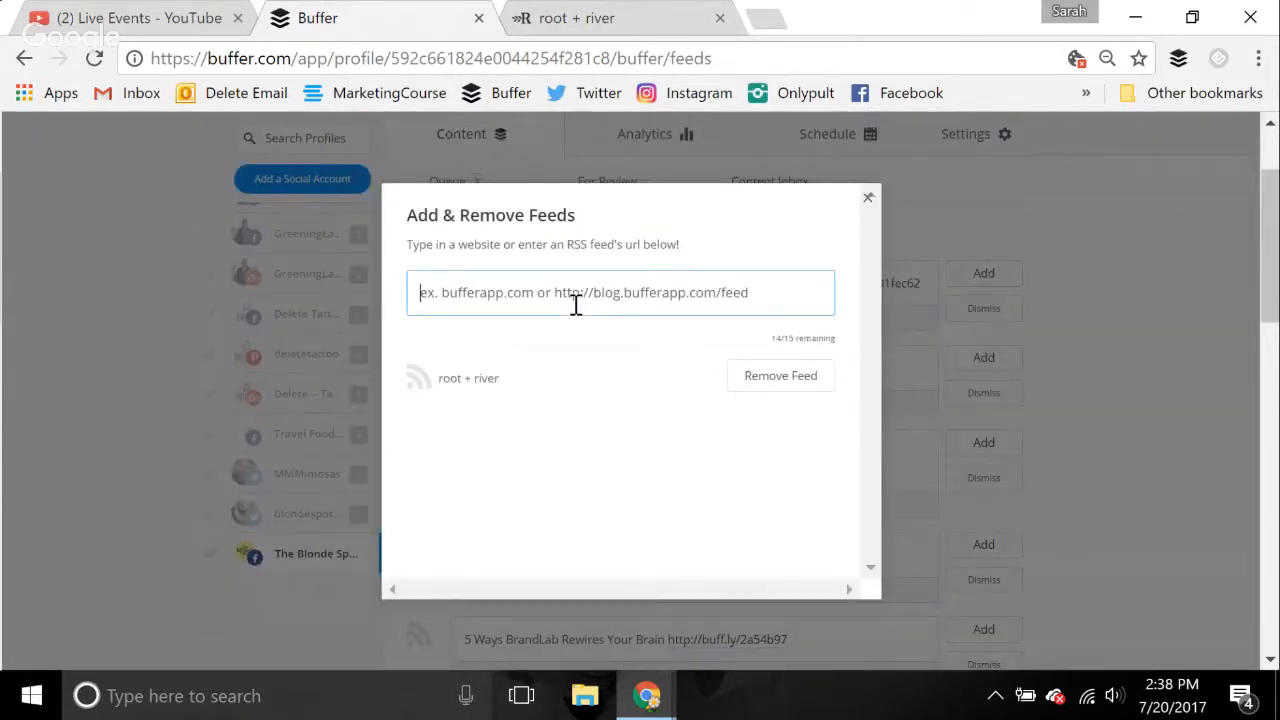
text(entrepr)
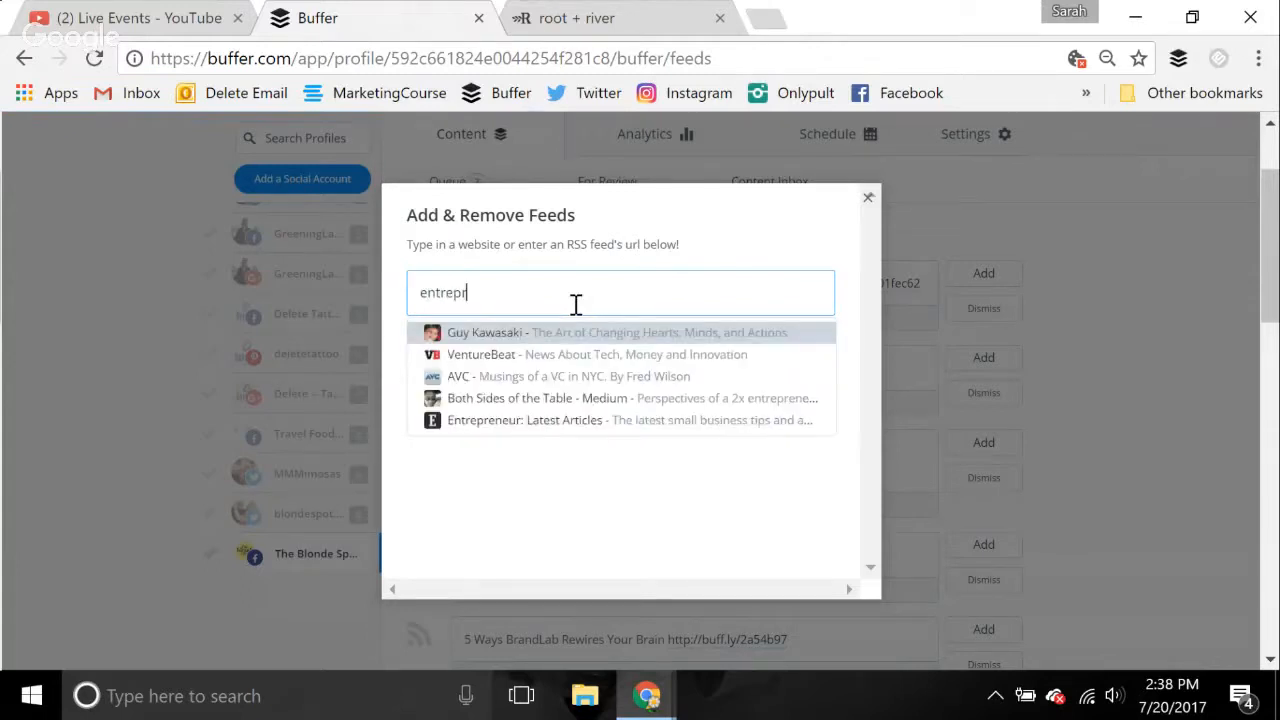
click(568, 428)
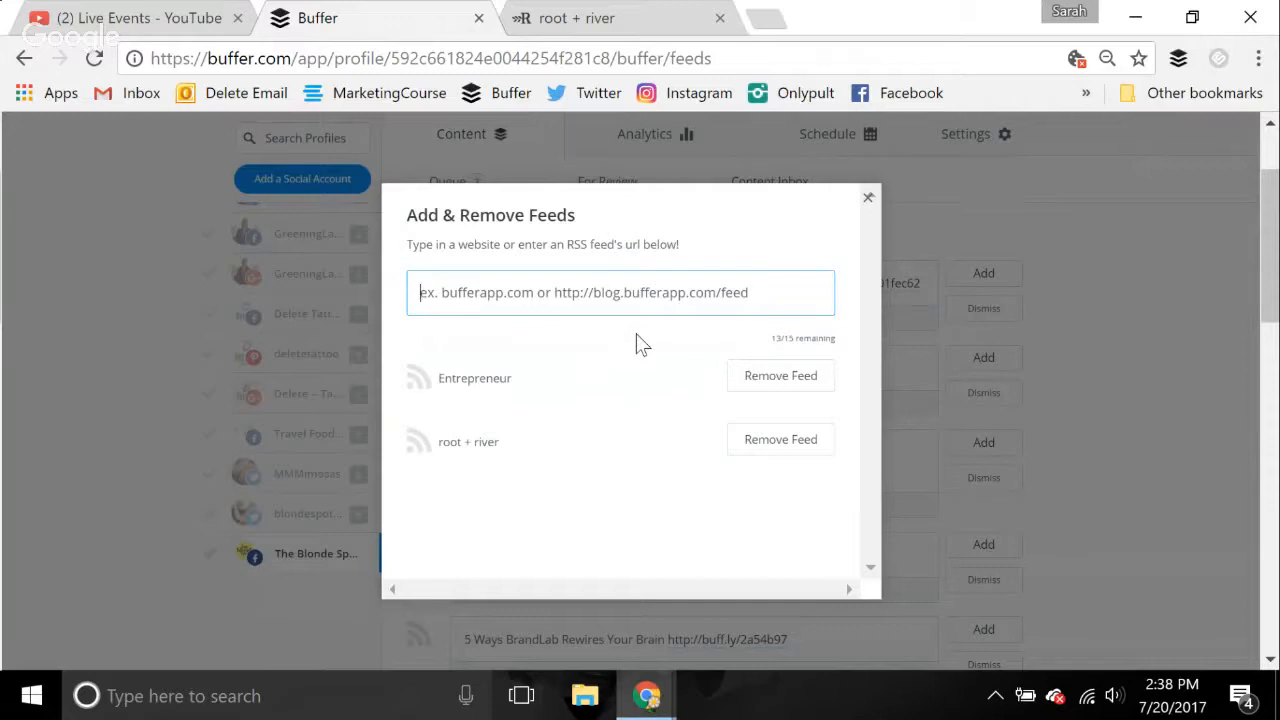
Search the feed manager for "brandish" and load brandish.com in the browser tab holding the root + river site
text(brandish)
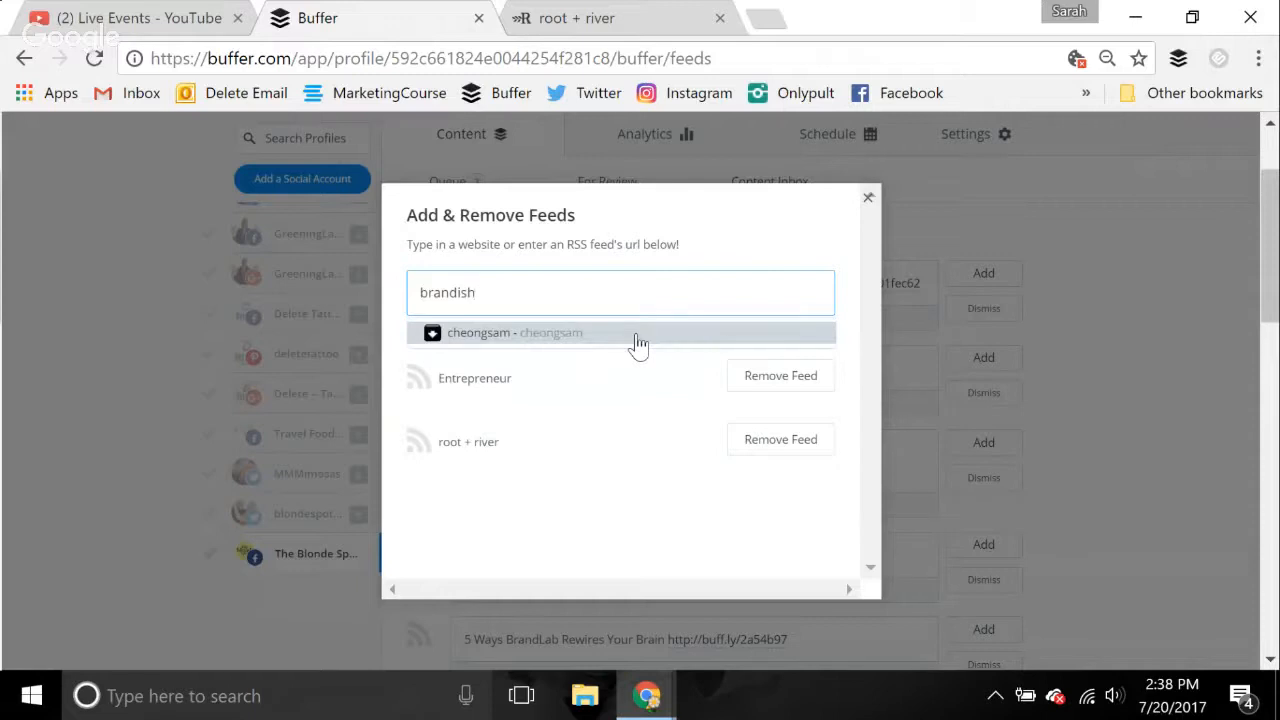
click(628, 14)
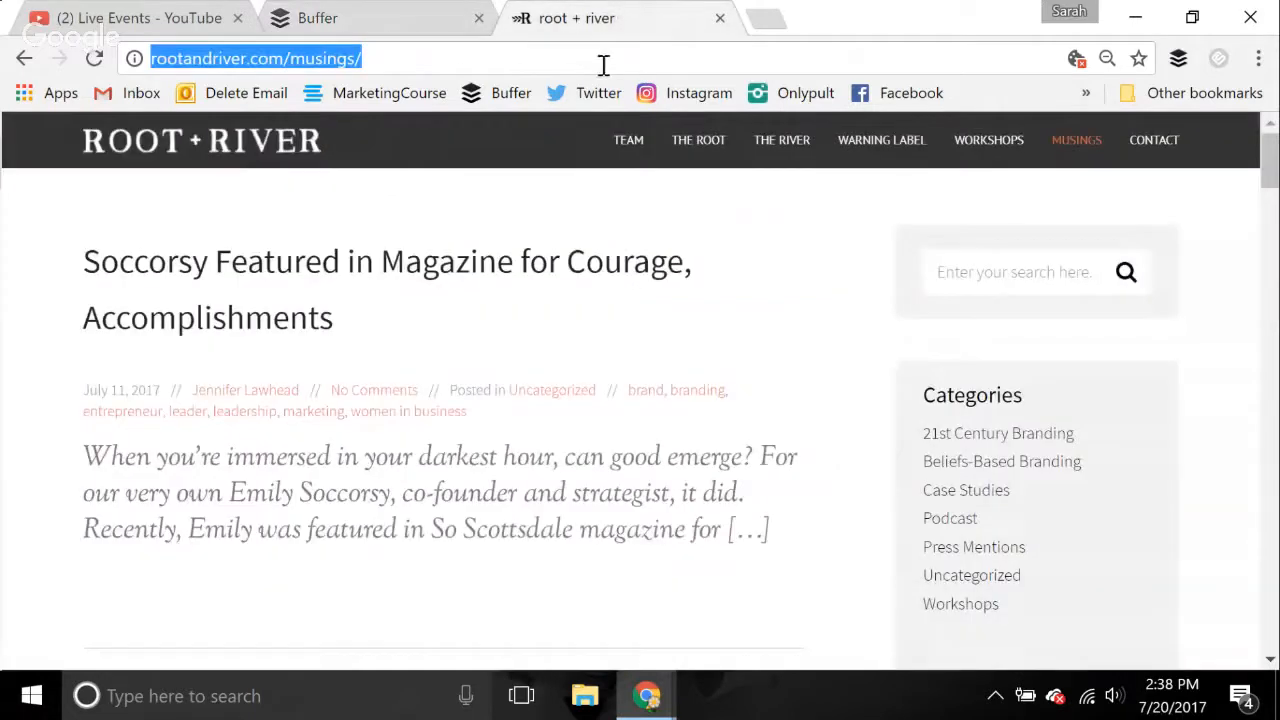
click(603, 64)
key(ctrl+a)
text(br)
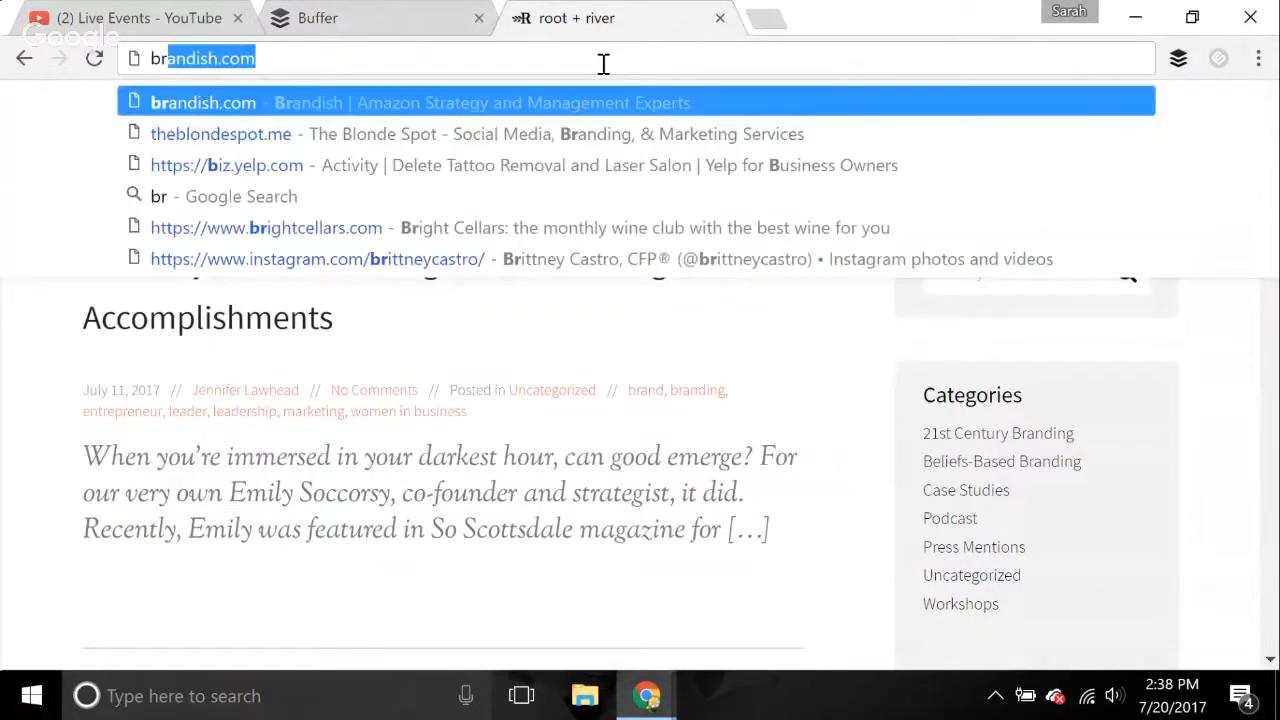
key(Return)
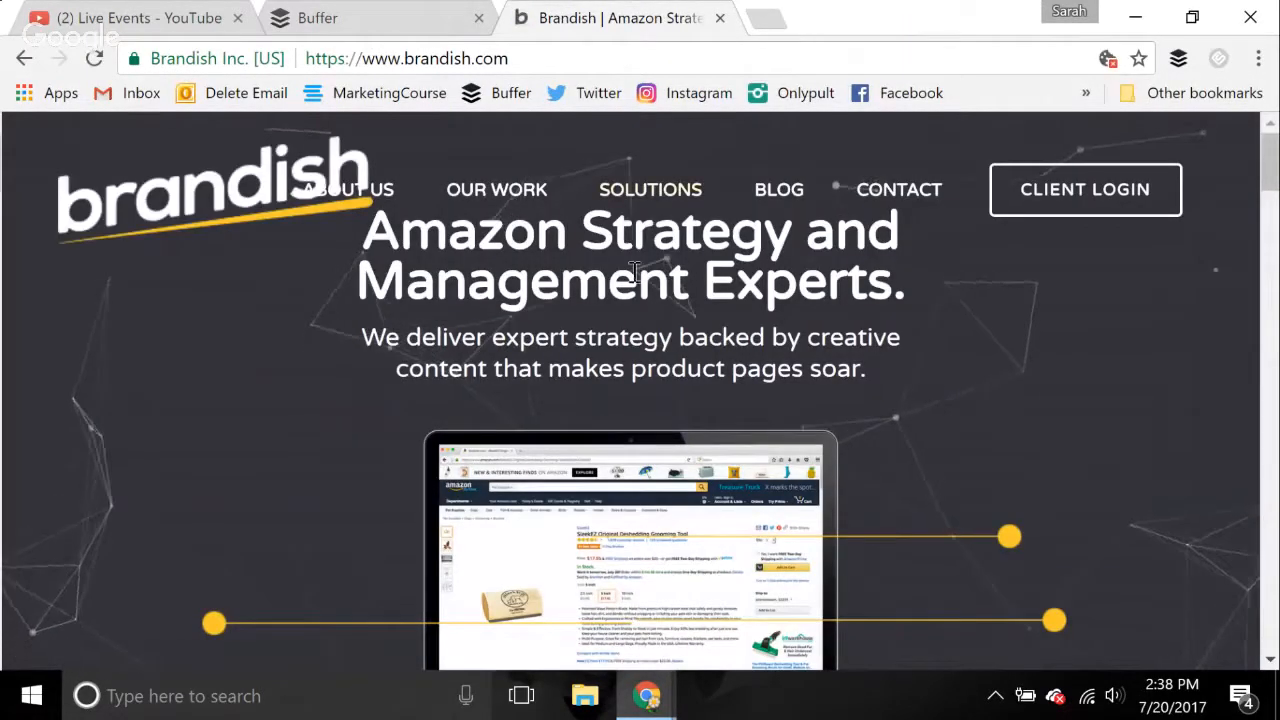
Look over the Brandish home page and open the site's blog page
scroll(980, 337, down, 3)
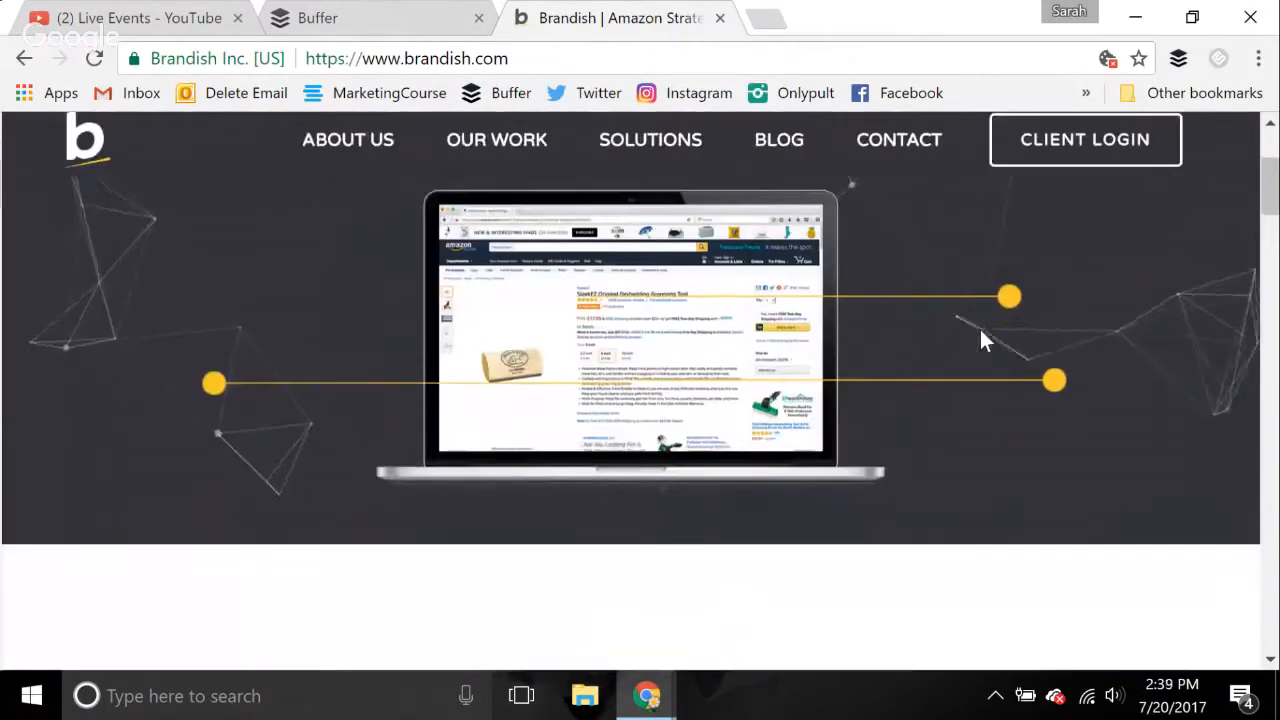
scroll(979, 326, down, 4)
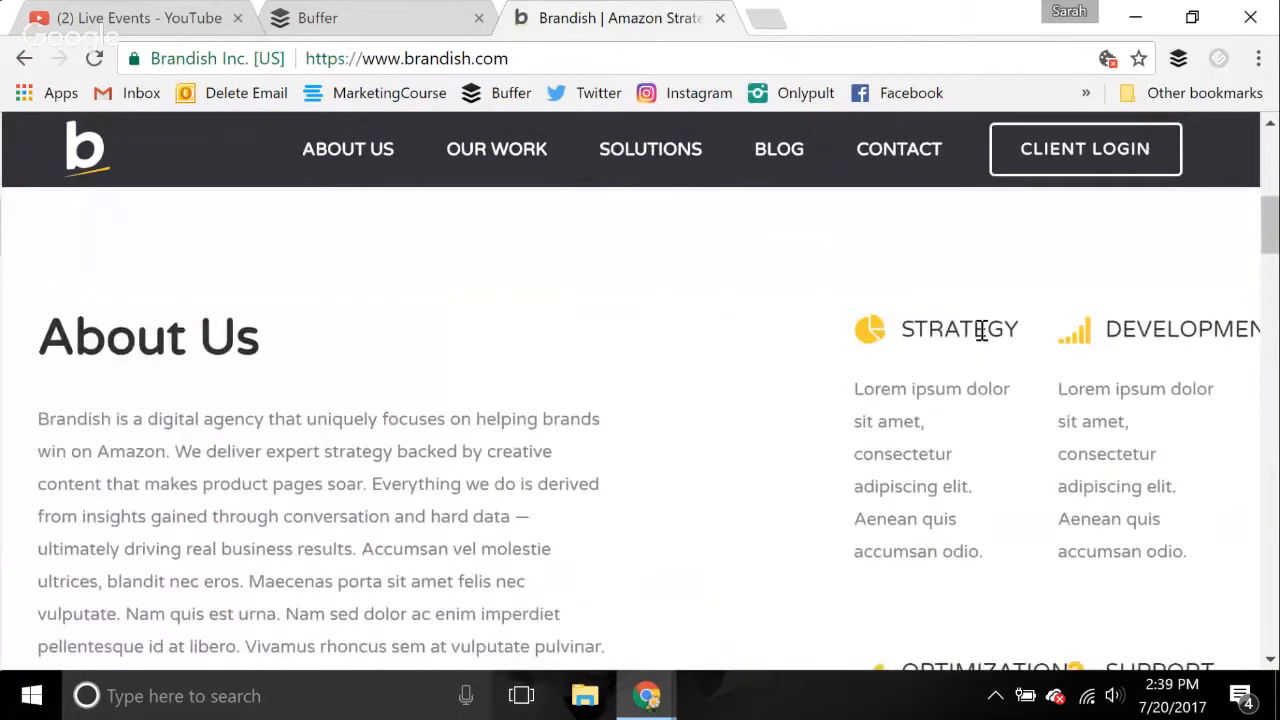
scroll(980, 329, up, 7)
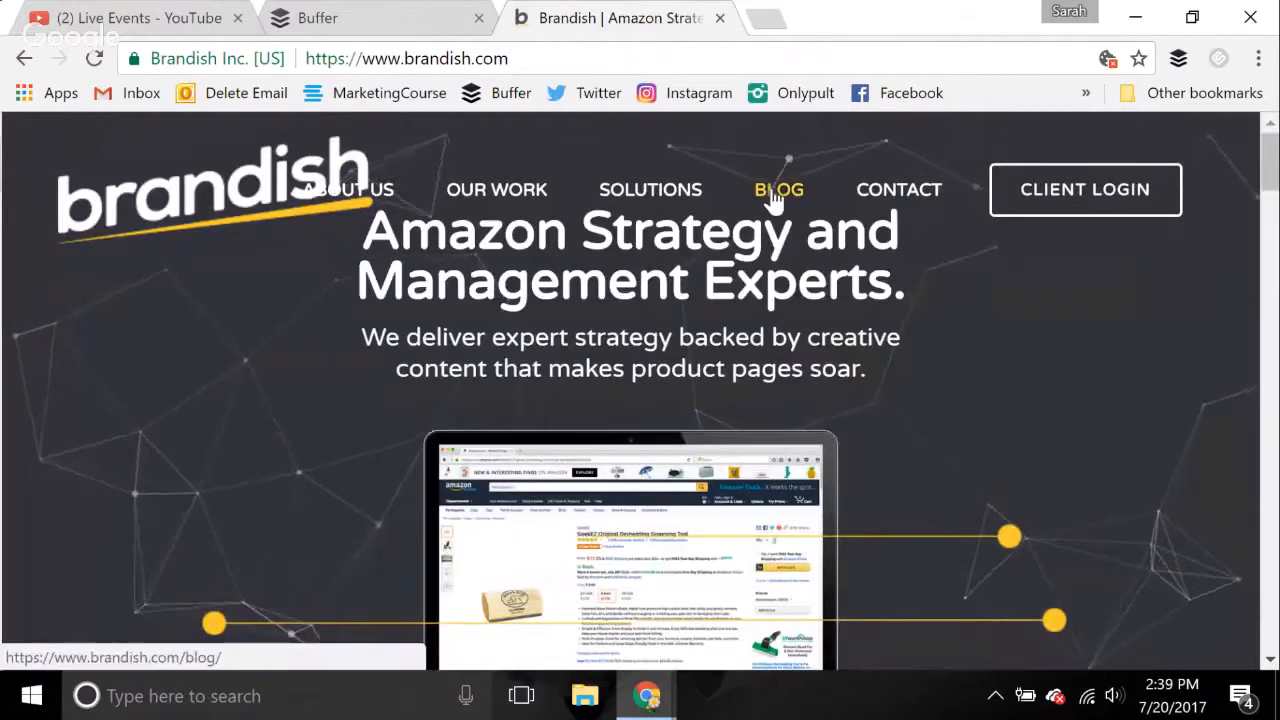
click(771, 188)
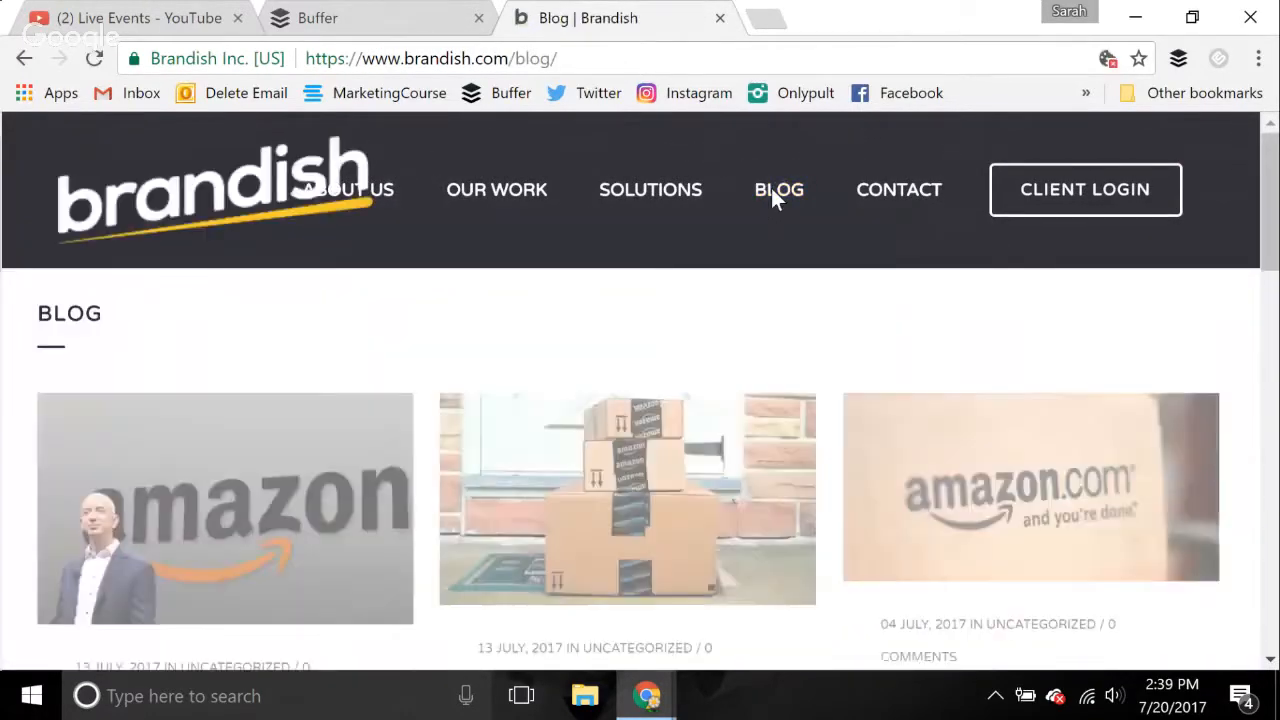
Copy the Brandish blog page's address into Buffer's feed search in place of "brandish" and add the "Brandish » Feed" result
scroll(723, 463, down, 3)
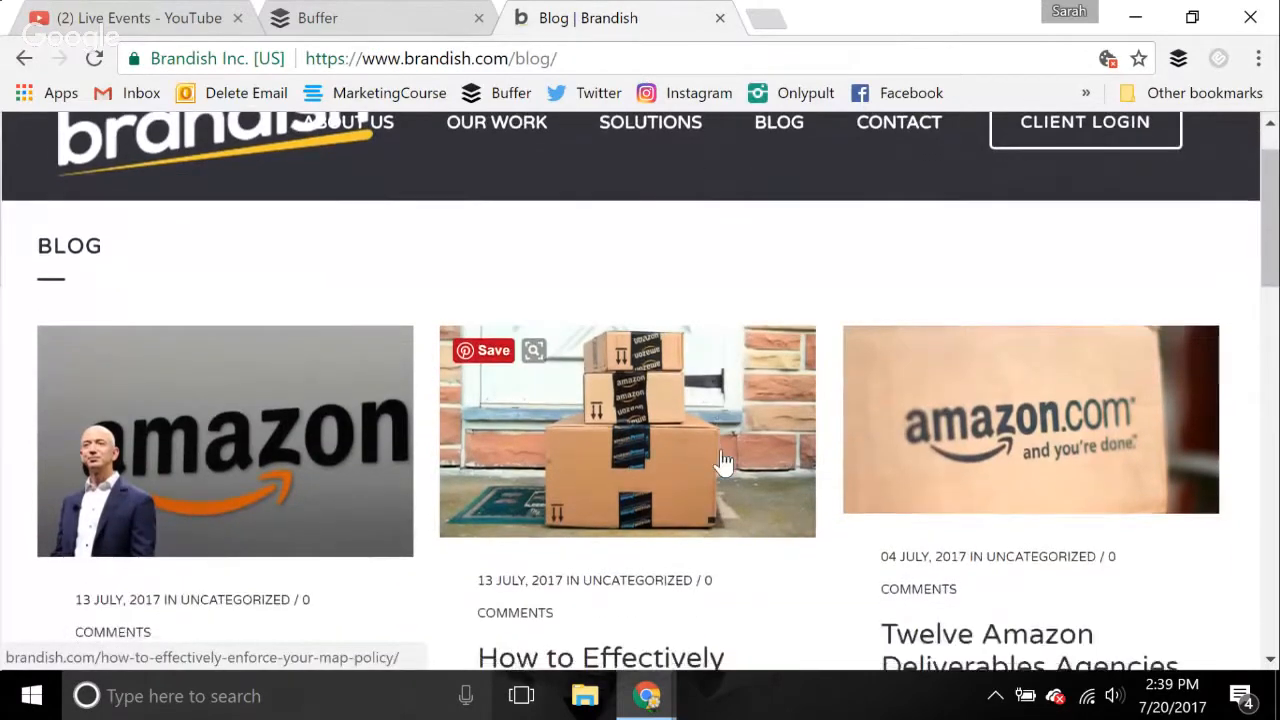
scroll(723, 463, down, 6)
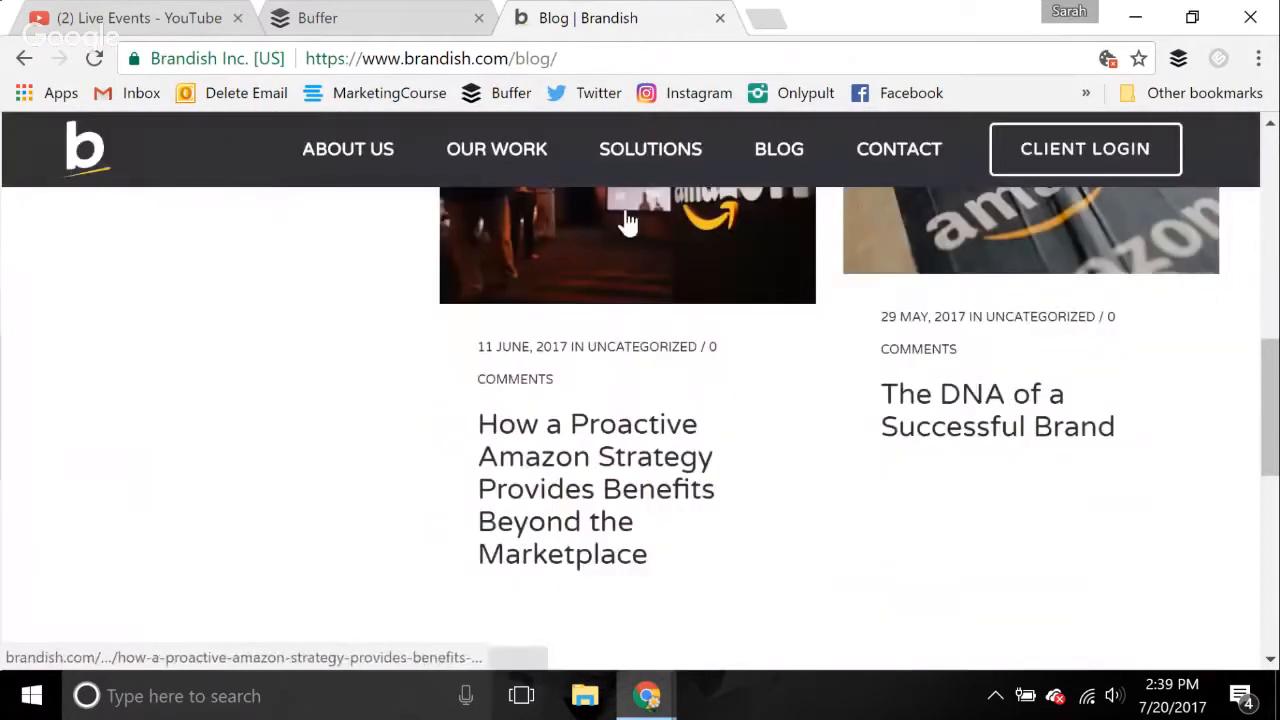
click(657, 49)
key(ctrl+c)
click(386, 14)
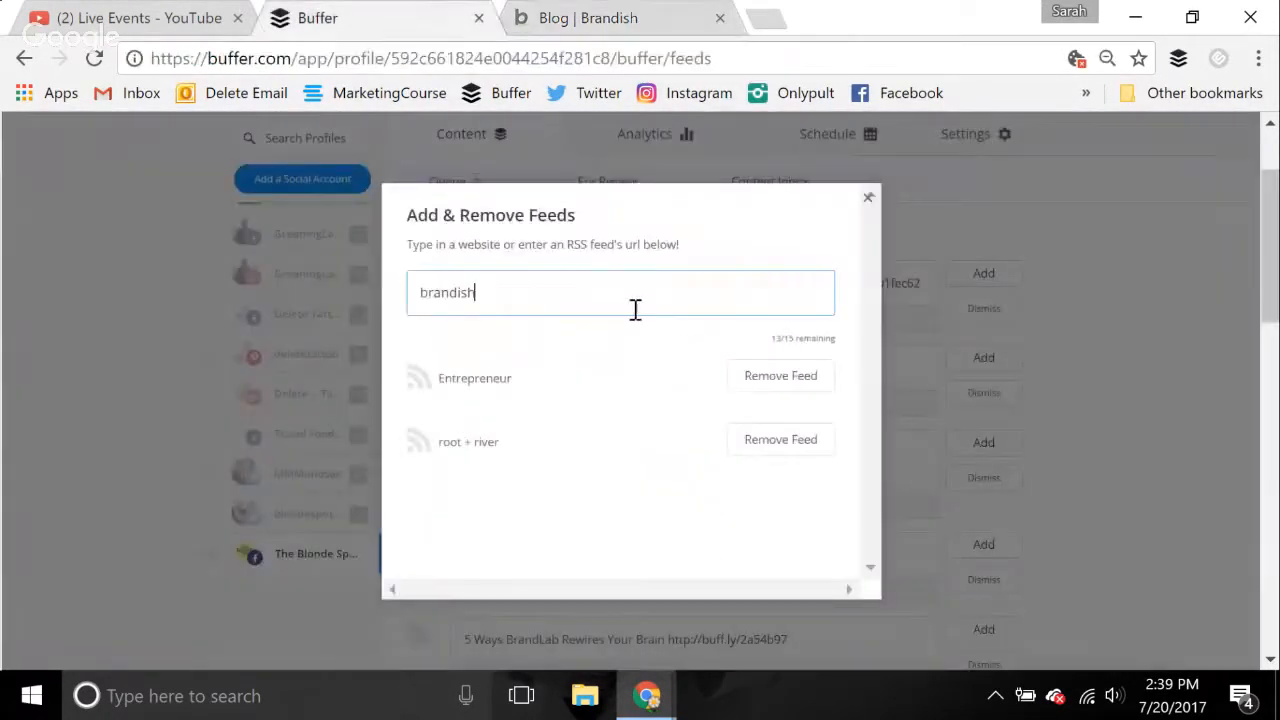
drag(557, 297, 328, 316)
key(BackSpace)
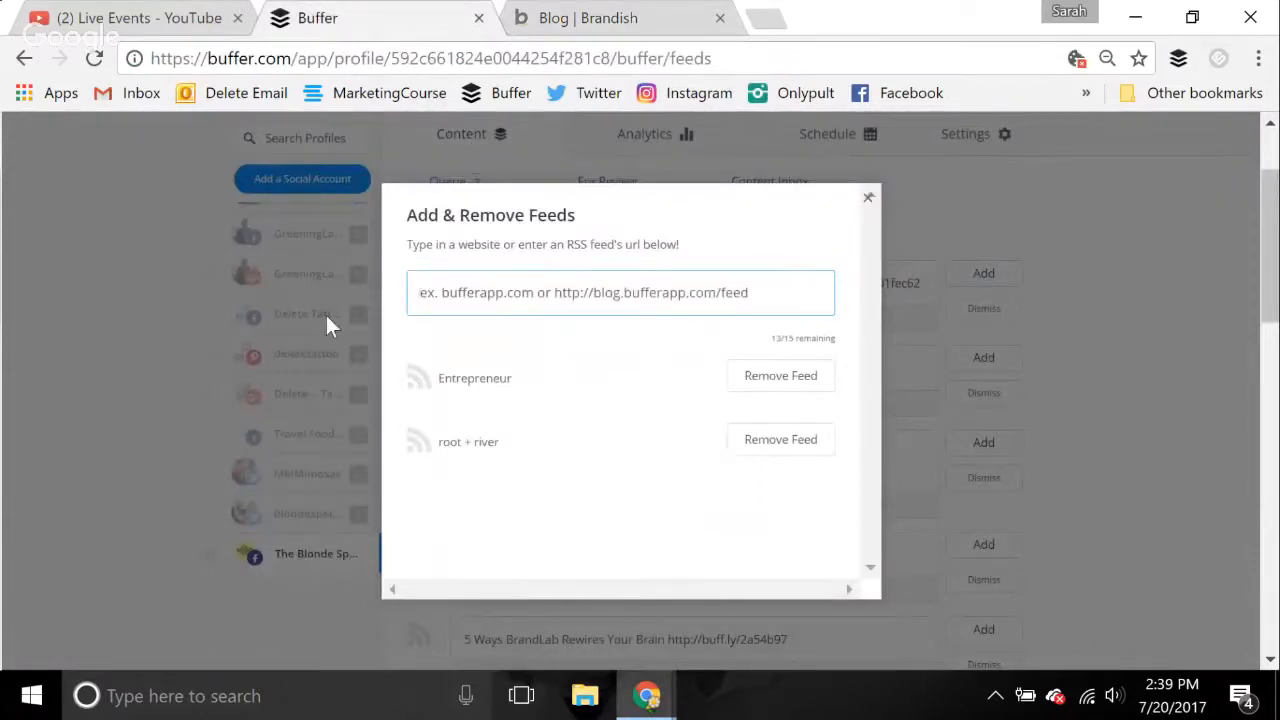
key(ctrl+v)
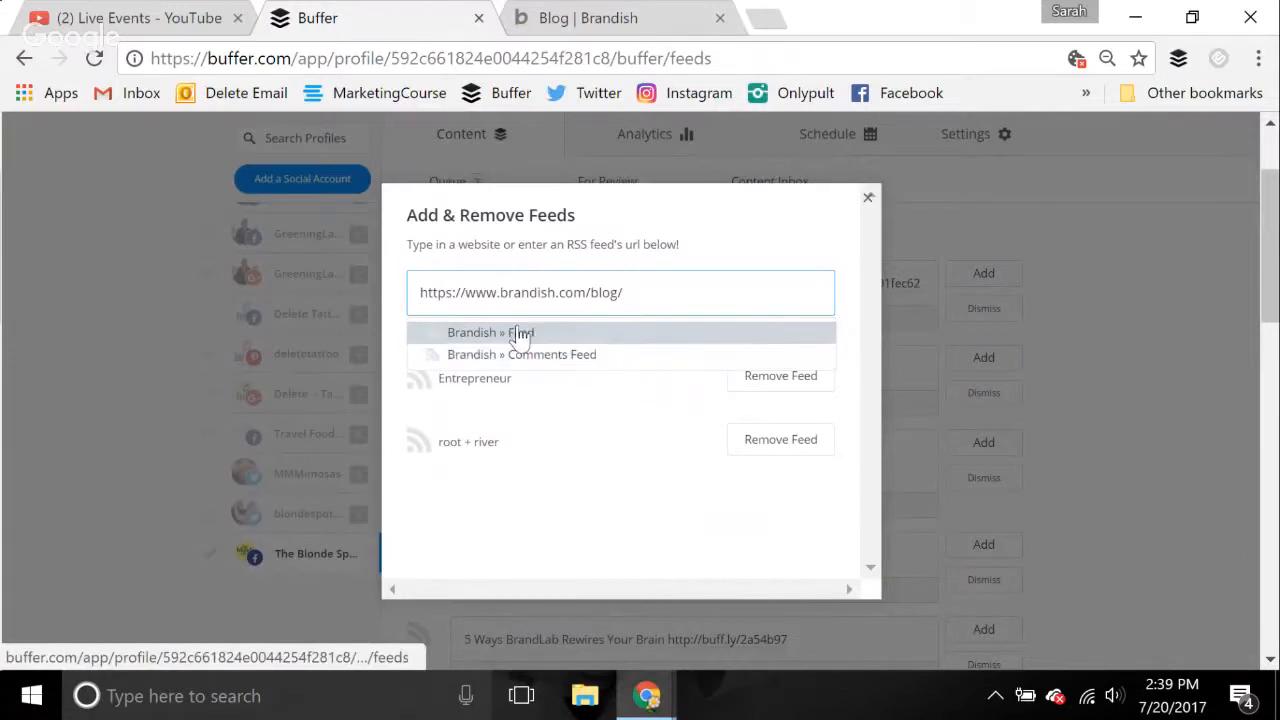
click(520, 333)
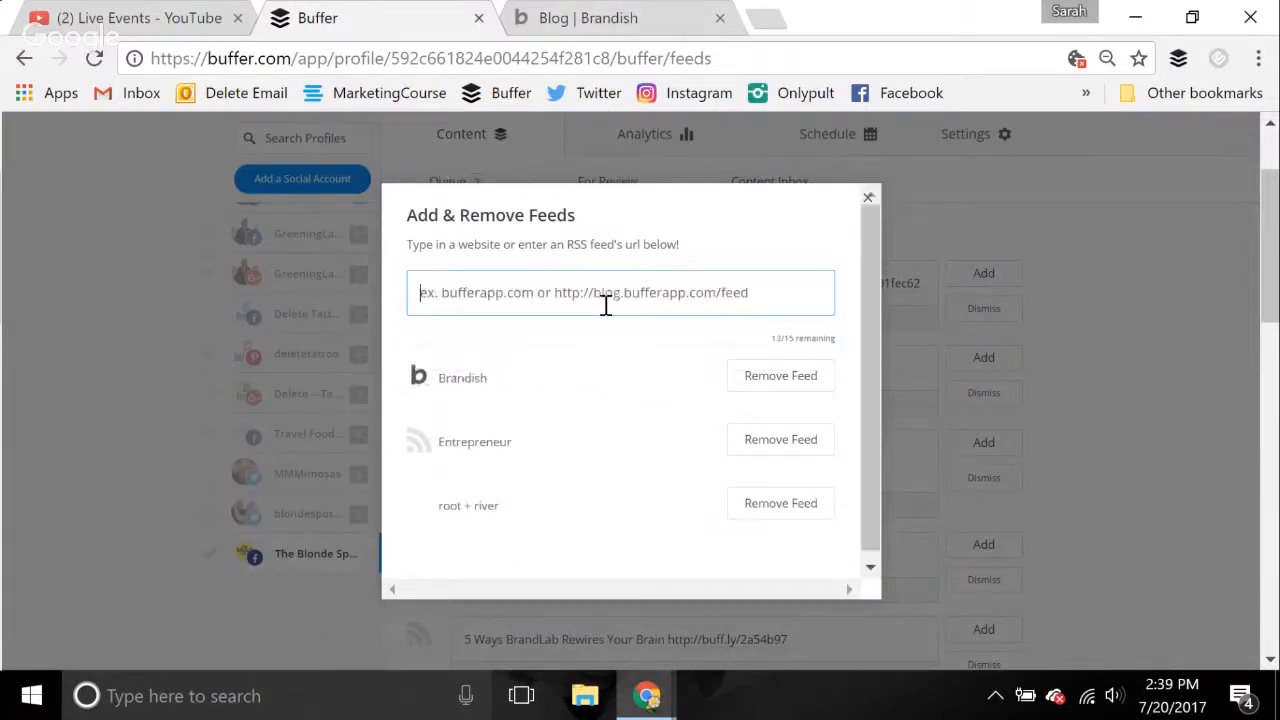
Search for "social medi" and add the Social Media Examiner feed, and try to add the HubSpot feed from a "hubspot" search
text(social medi)
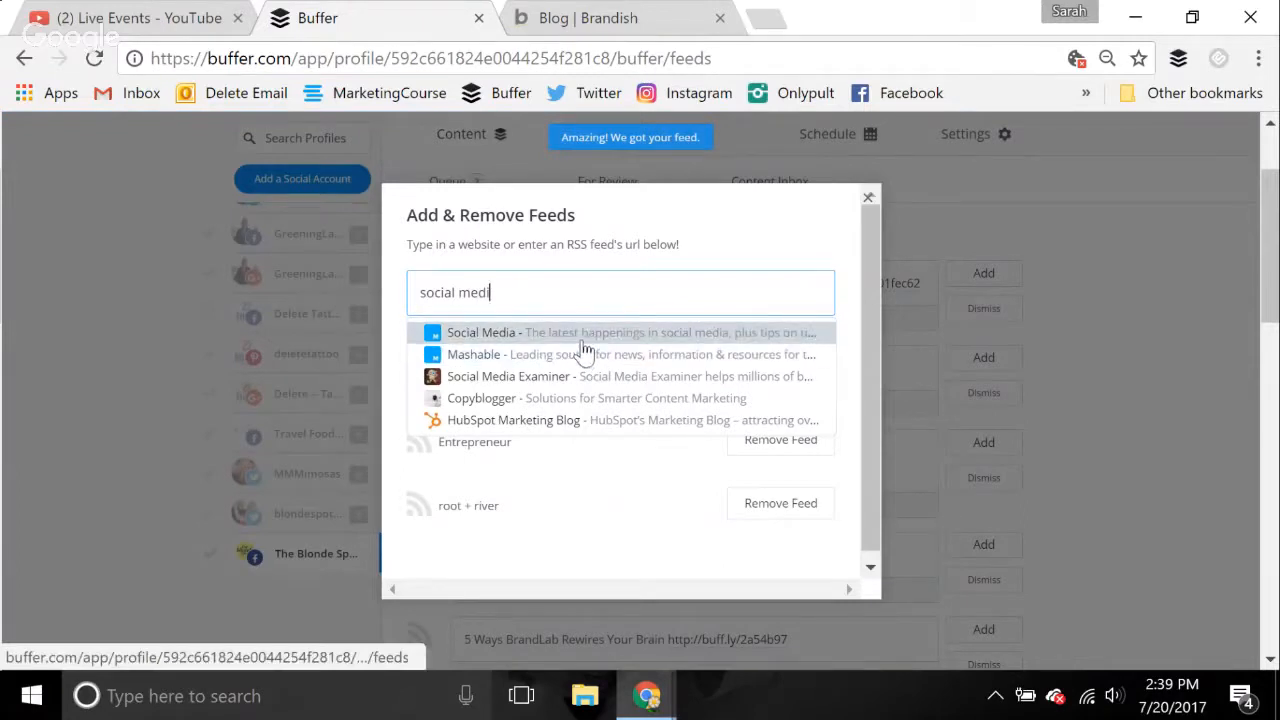
click(589, 390)
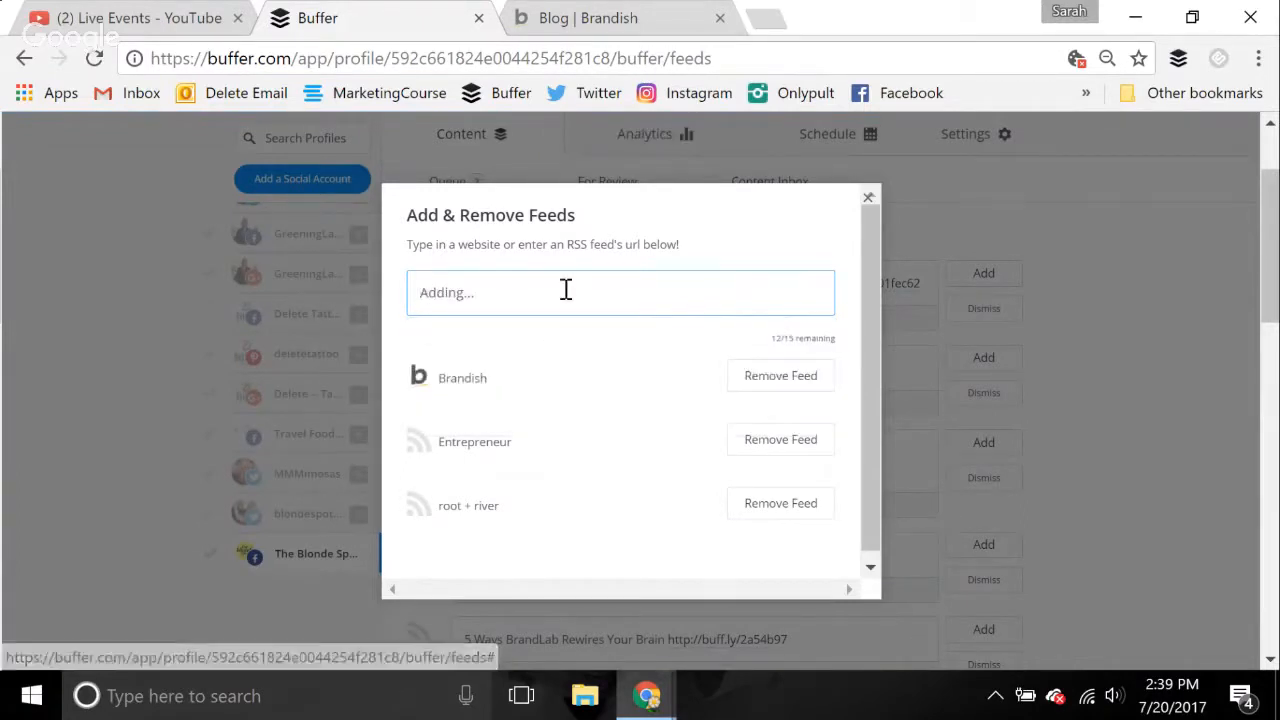
text(hubspot)
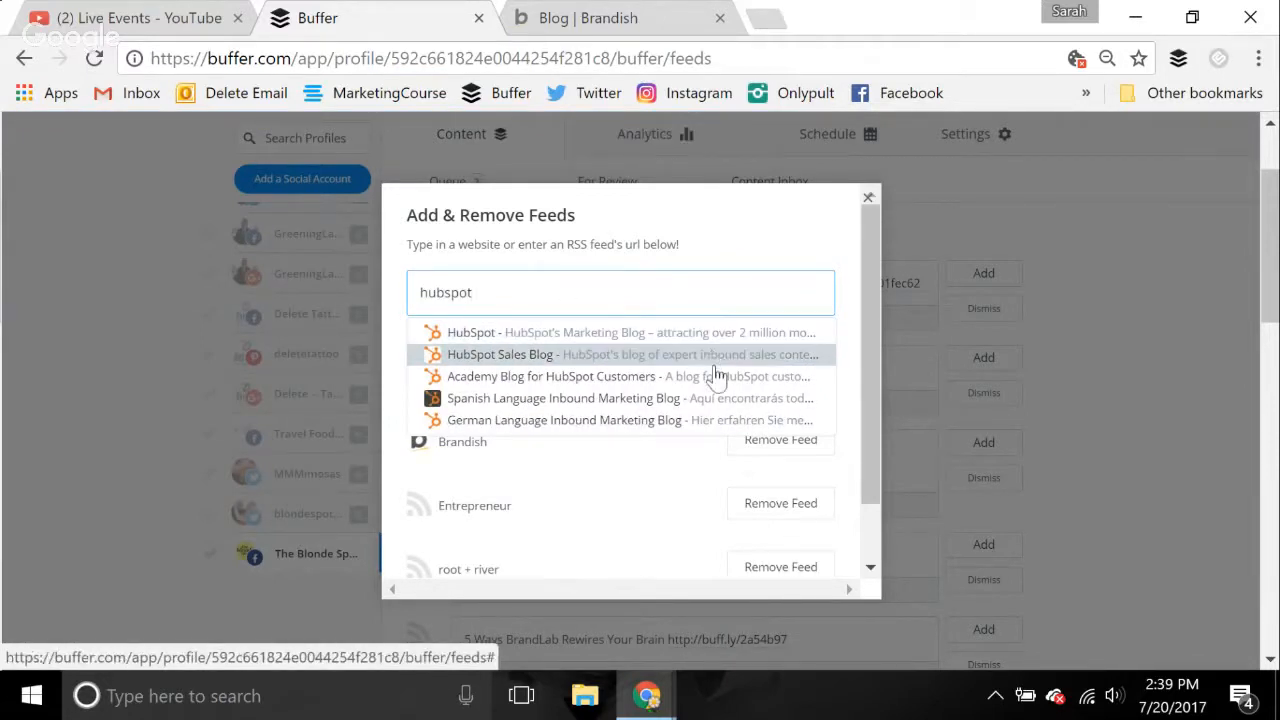
click(605, 342)
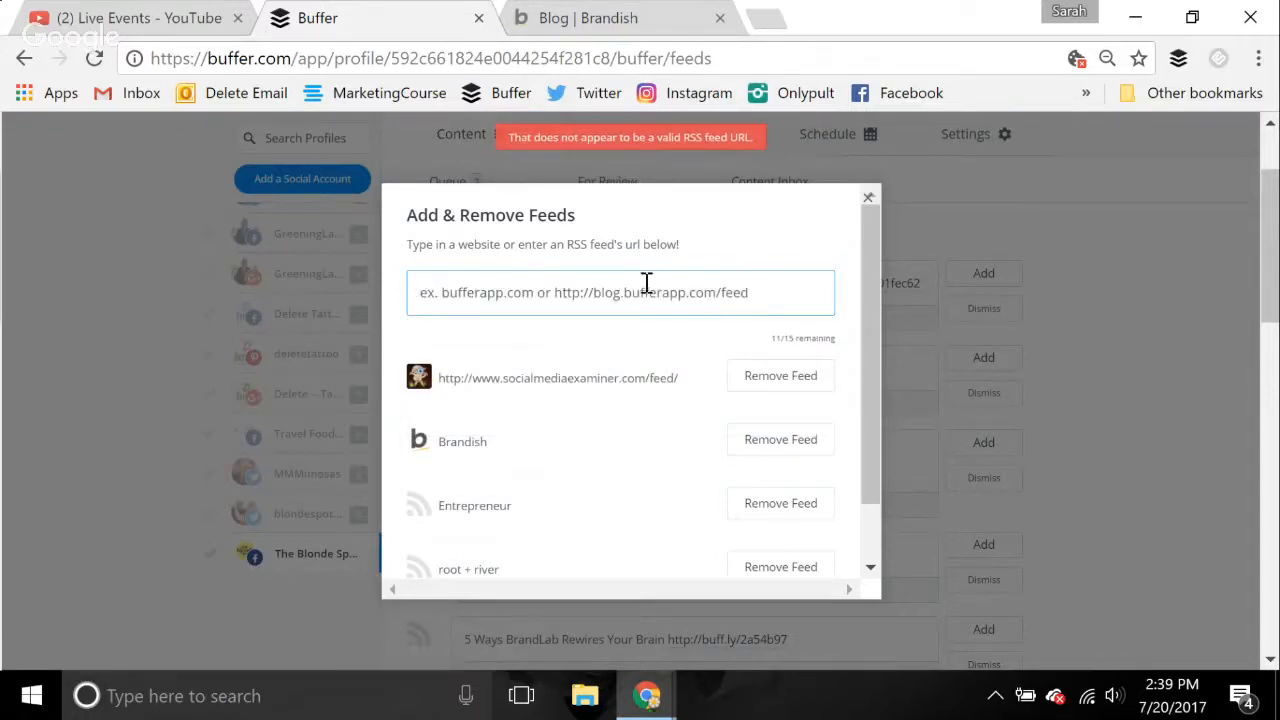
Load hubspot.com in the browser tab holding the Brandish blog and open HubSpot's Marketing blog
click(594, 16)
click(614, 61)
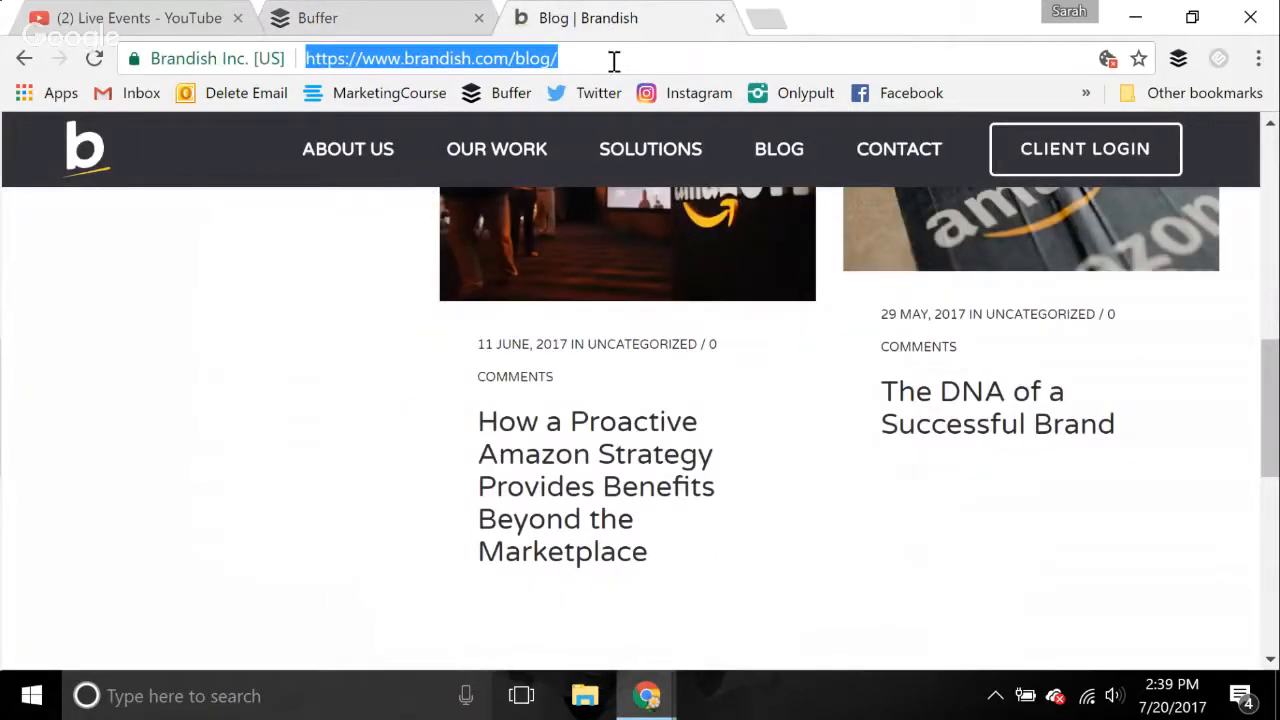
text(hubspot.)
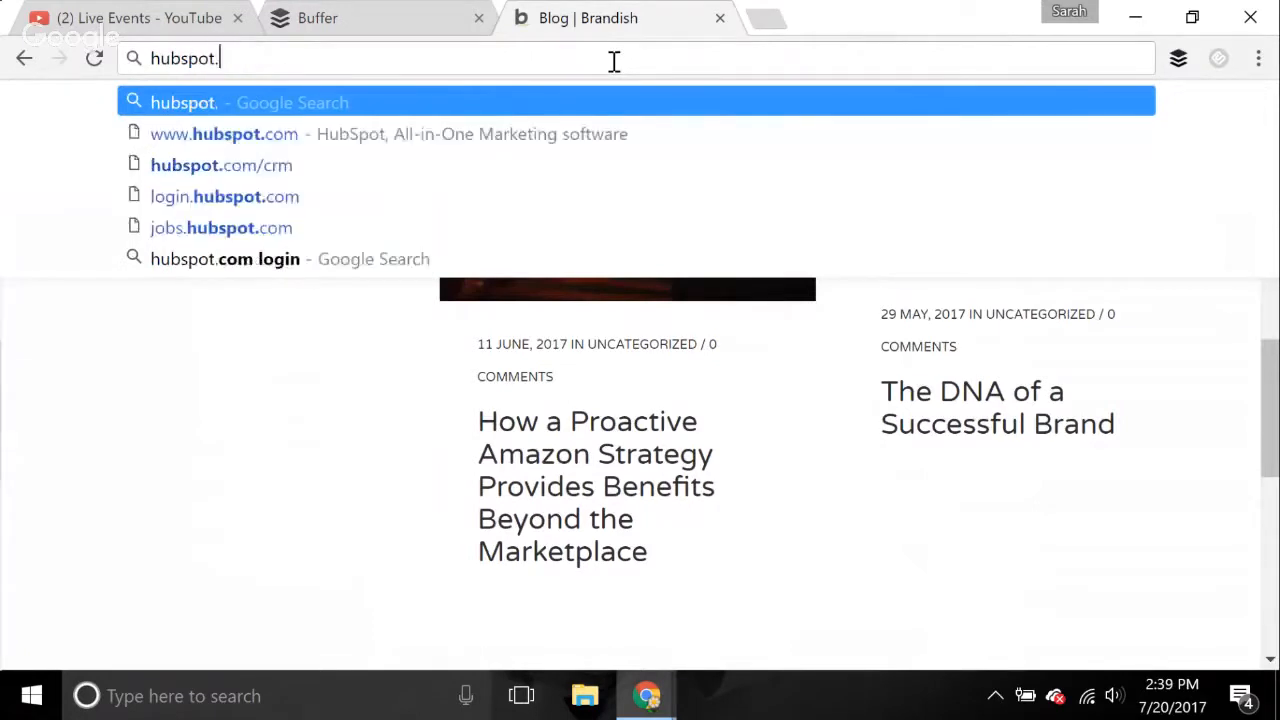
text(com)
key(Return)
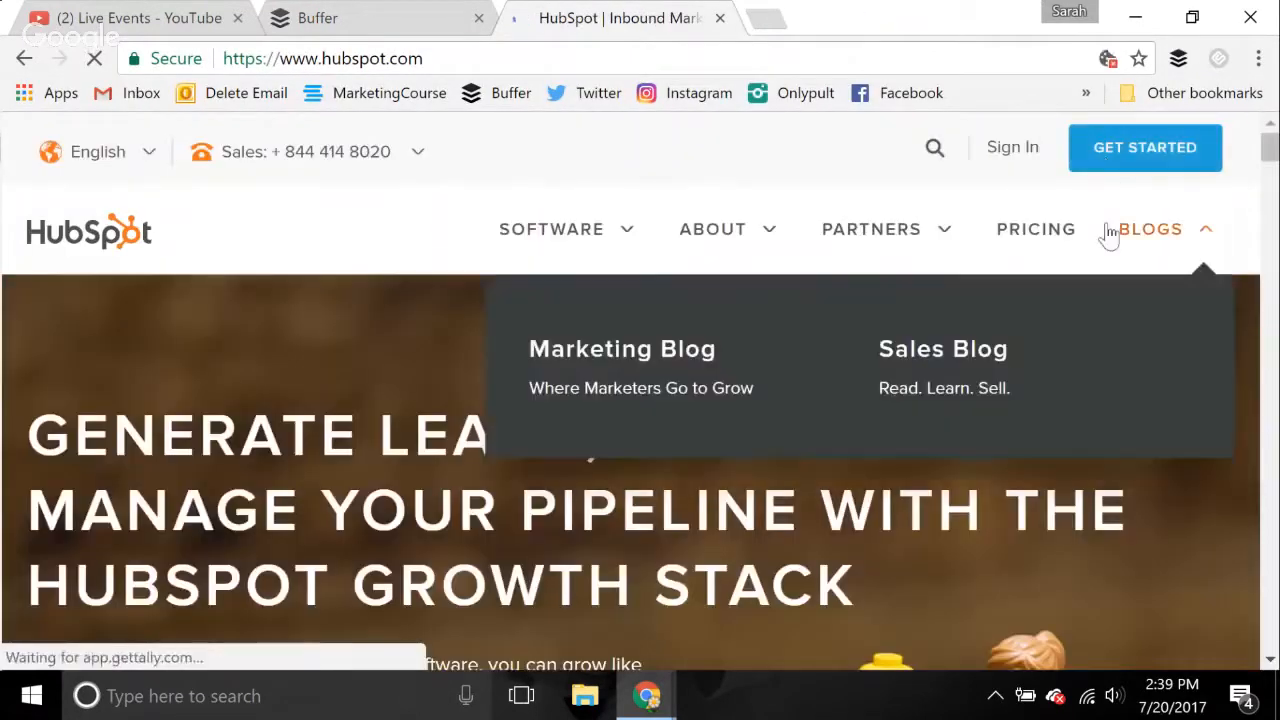
click(1146, 232)
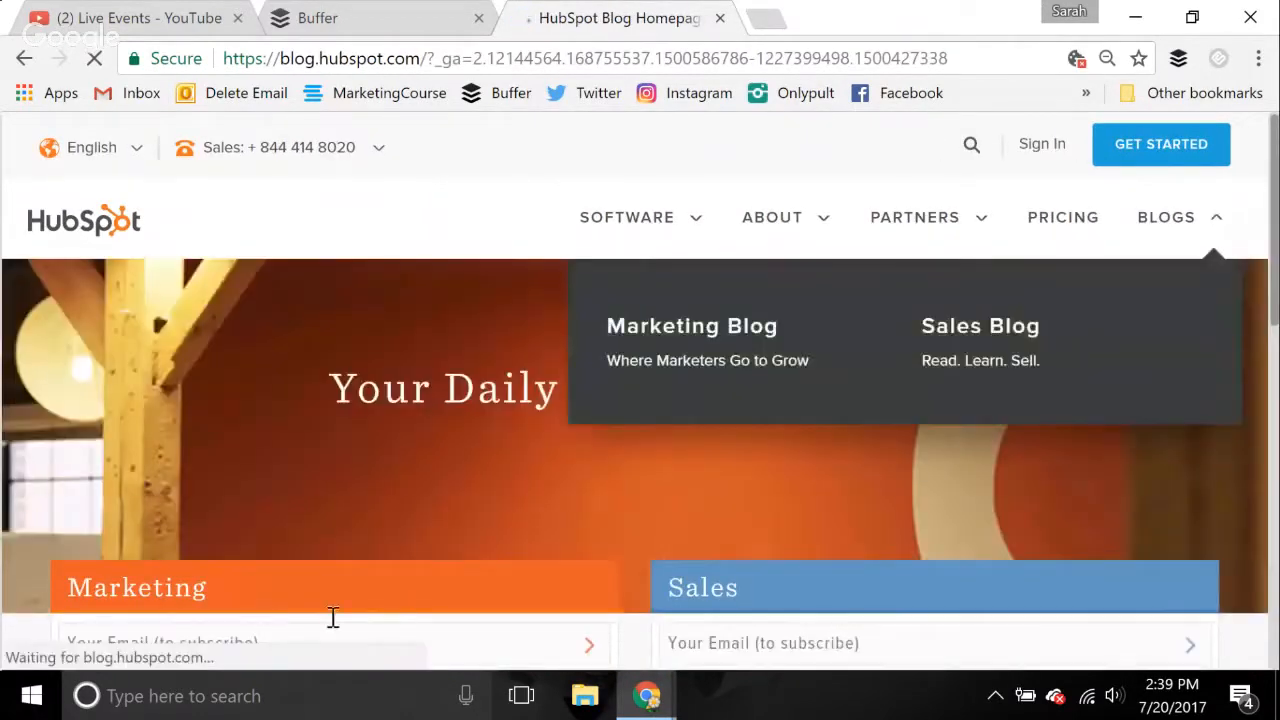
scroll(333, 617, down, 3)
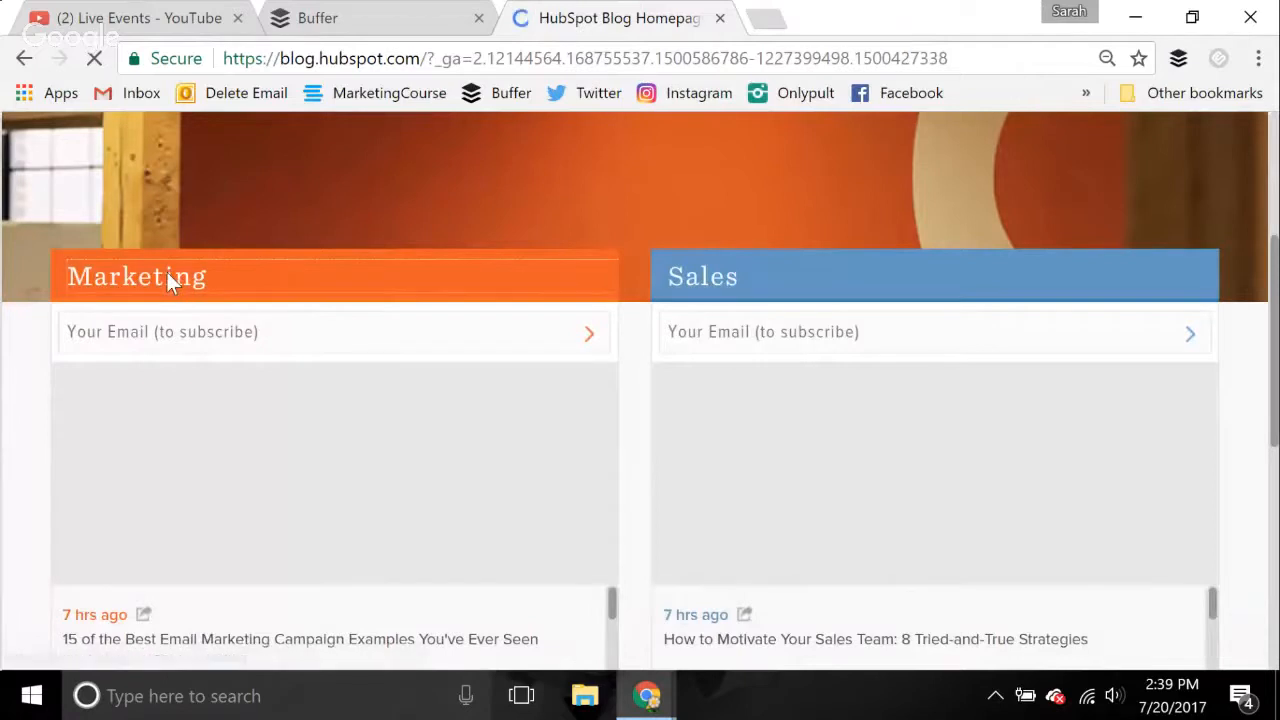
click(167, 276)
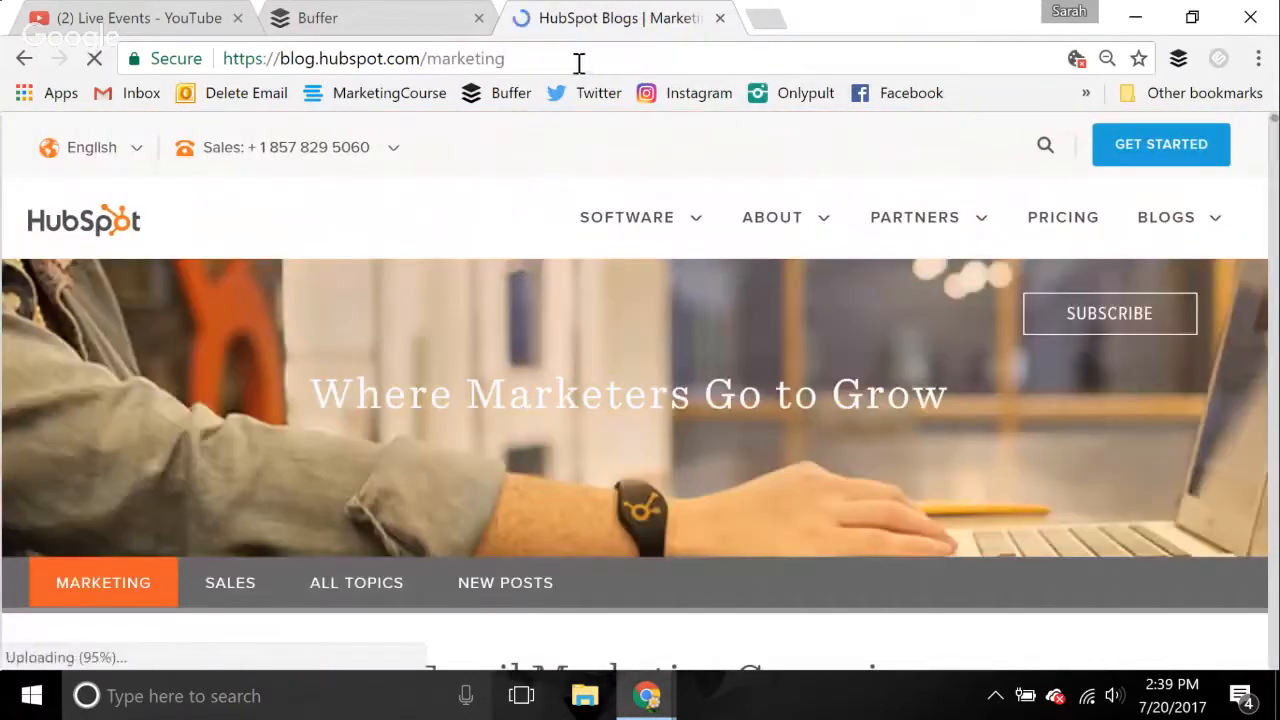
click(578, 62)
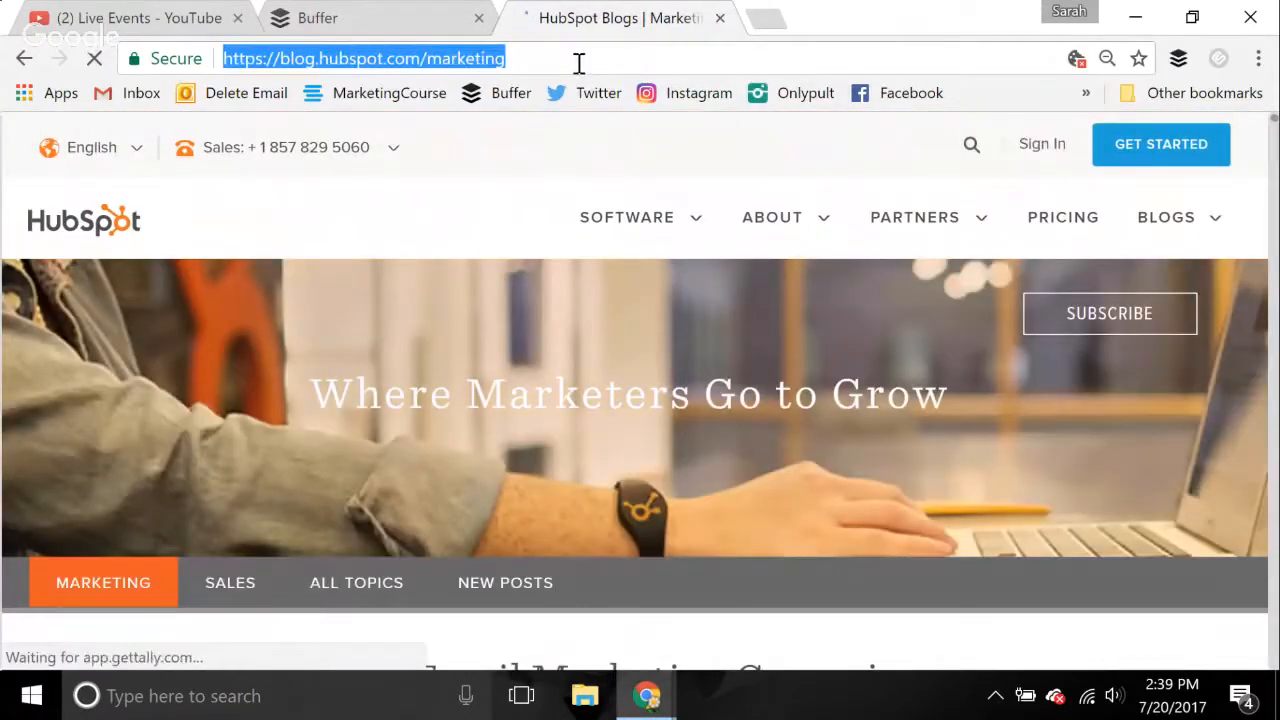
key(ctrl+c)
click(343, 17)
click(598, 290)
key(ctrl+v)
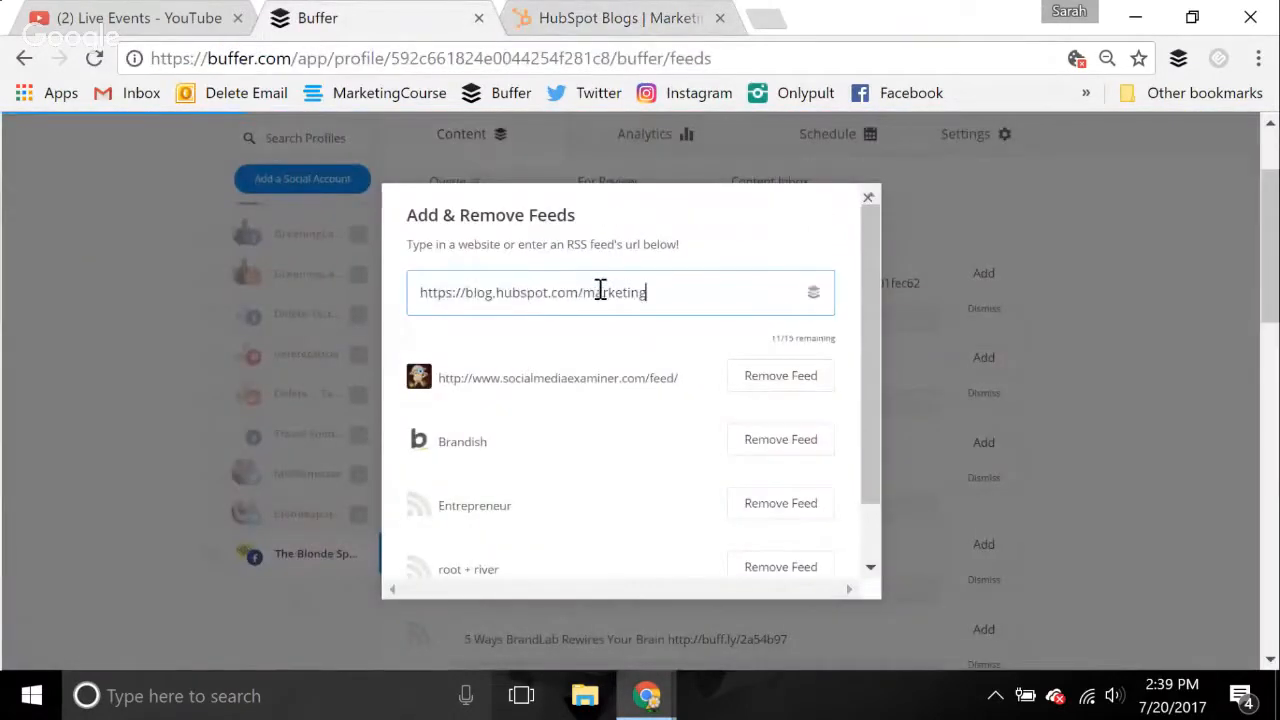
click(582, 334)
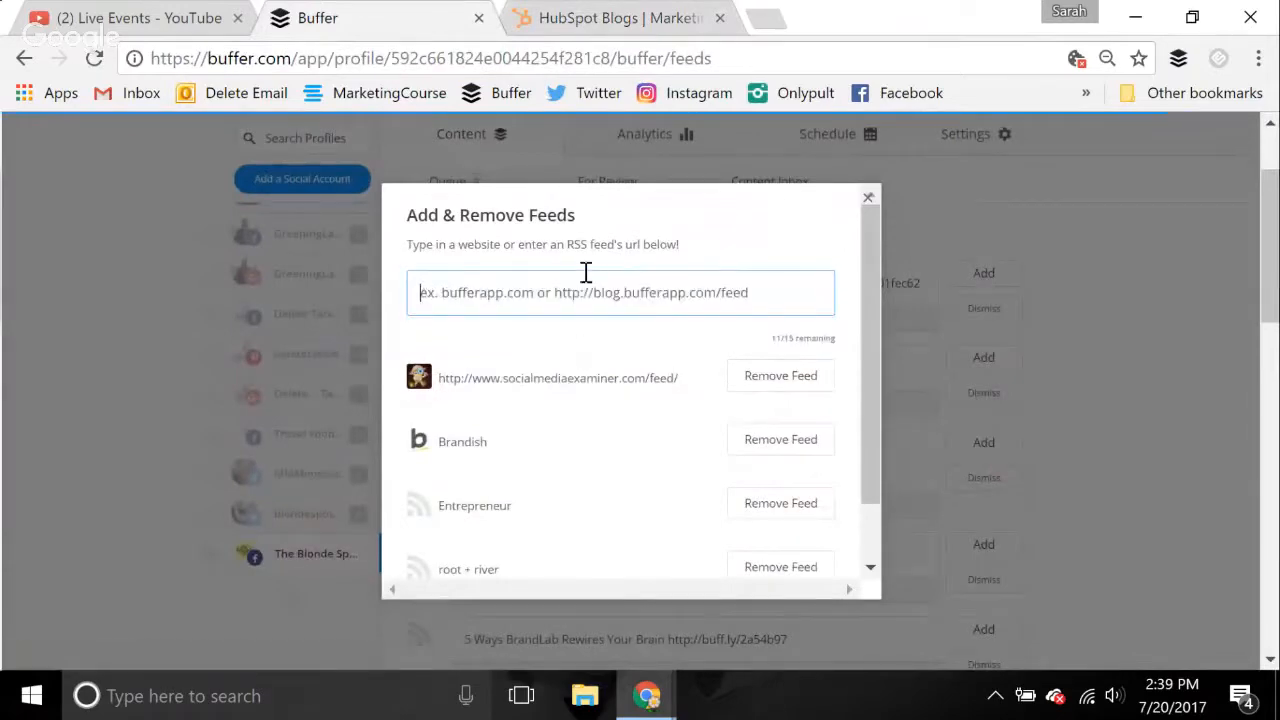
Look through the HubSpot marketing blog page from its recent posts down to the subscription section
click(640, 18)
scroll(957, 335, down, 10)
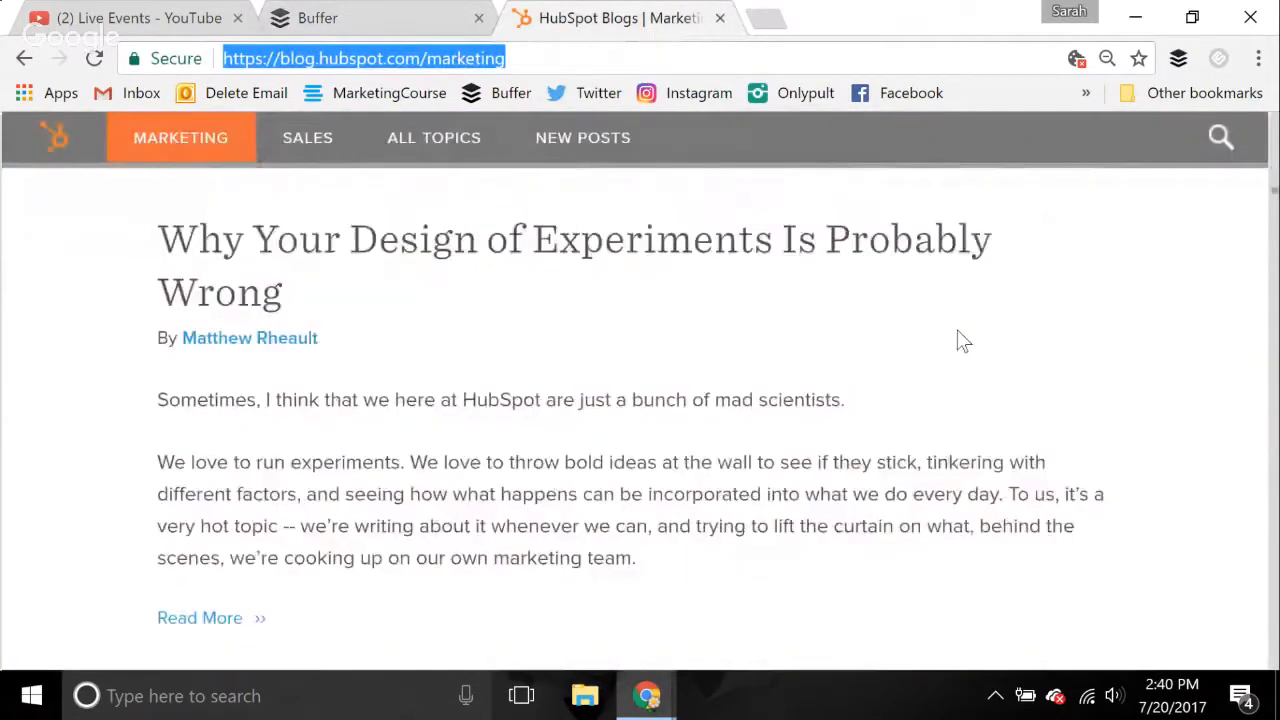
scroll(957, 340, down, 20)
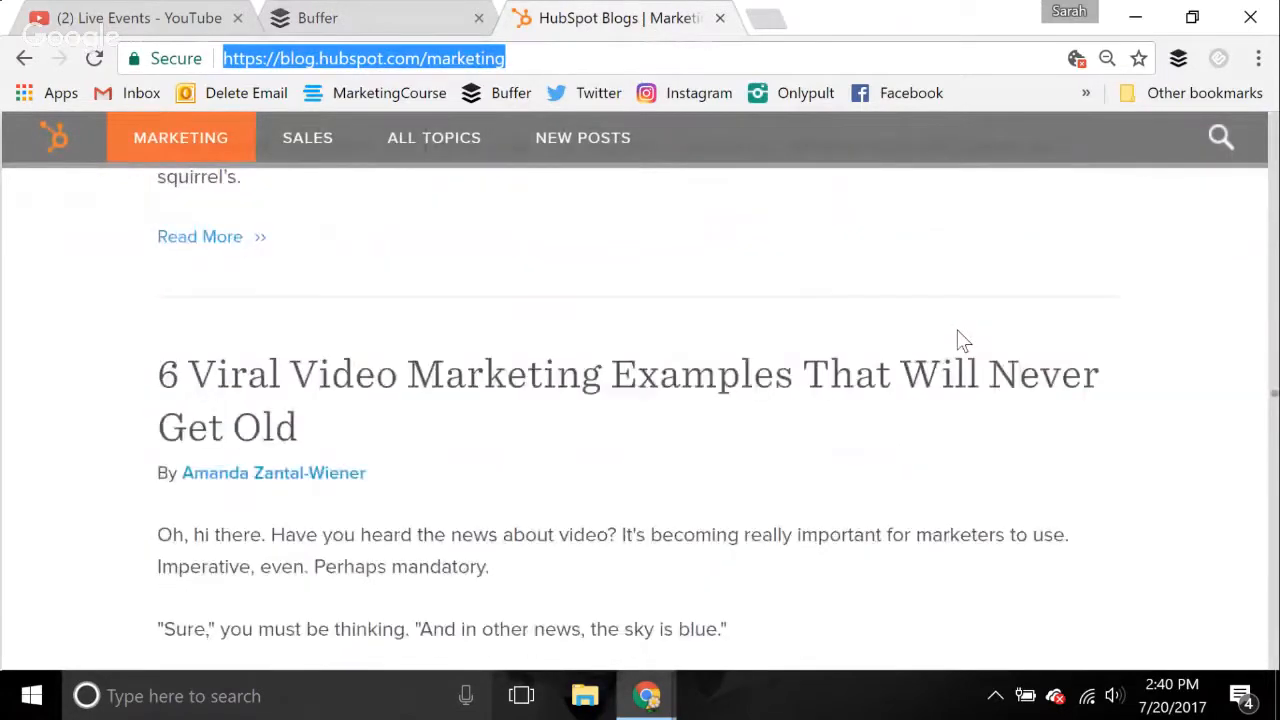
scroll(957, 340, down, 20)
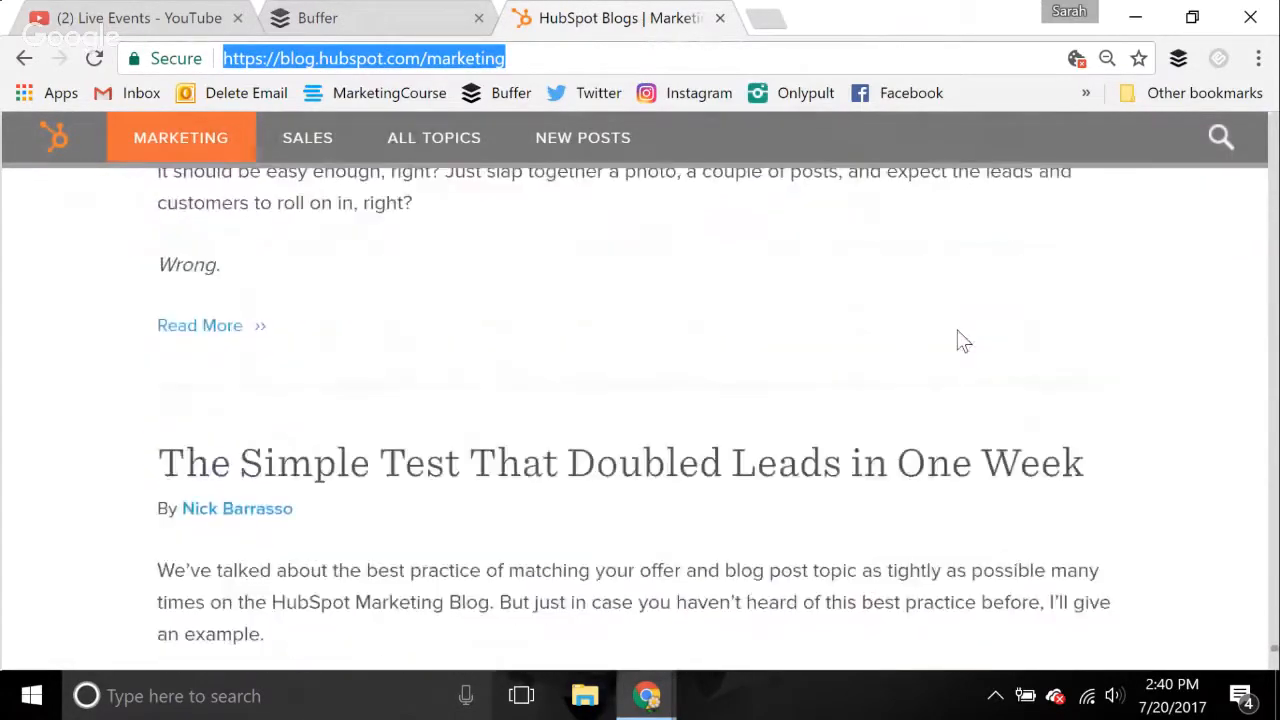
scroll(957, 340, down, 10)
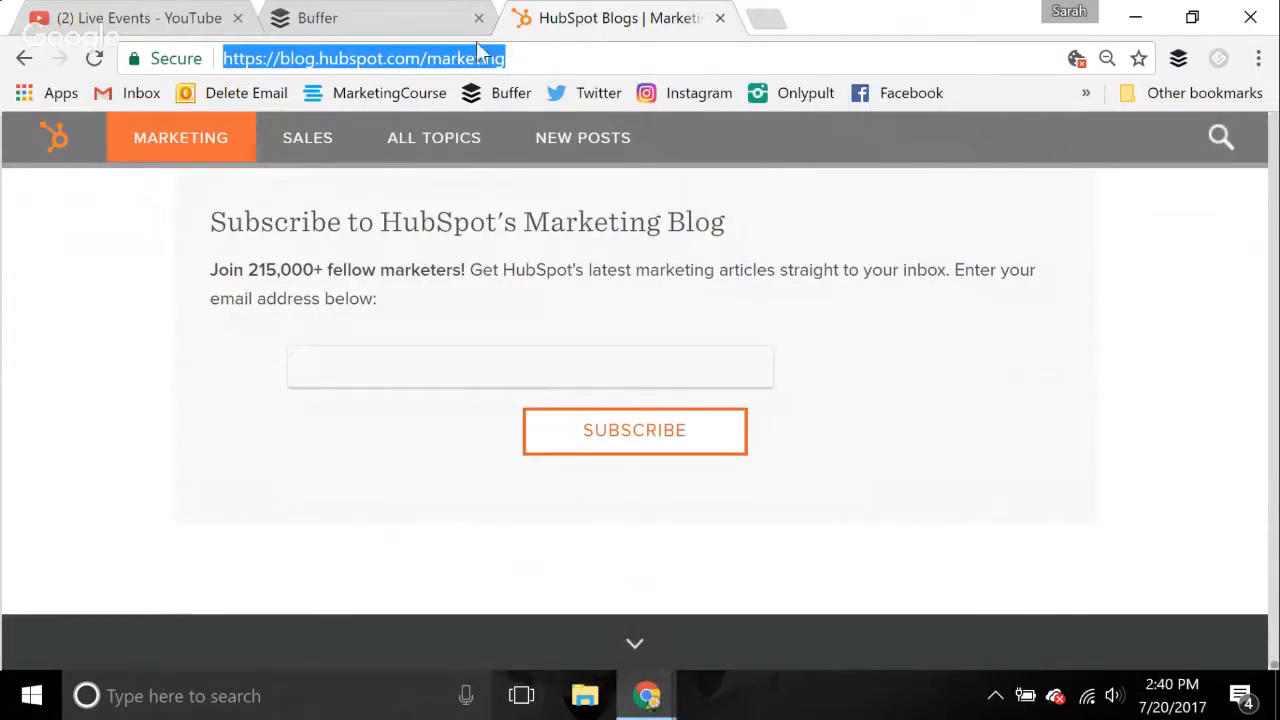
Return to Buffer, look over the list of connected feeds and close the feed manager
click(385, 12)
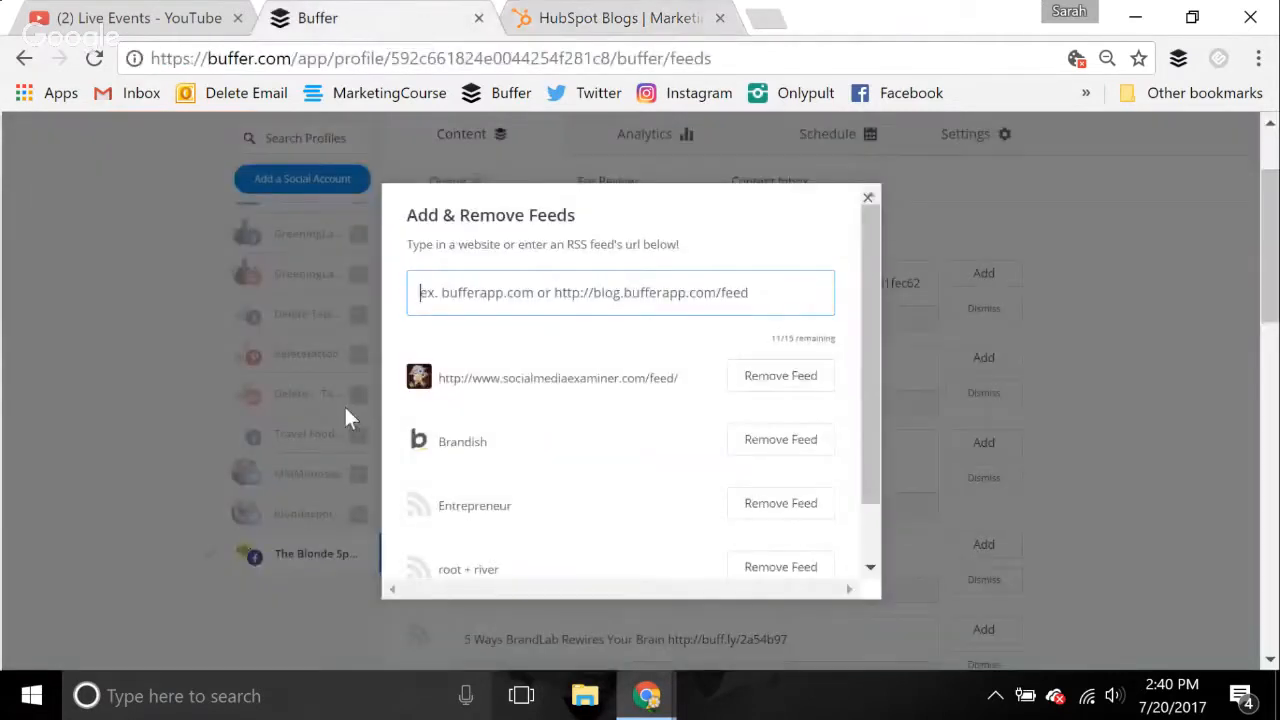
scroll(648, 545, down, 1)
scroll(648, 545, up, 1)
click(868, 203)
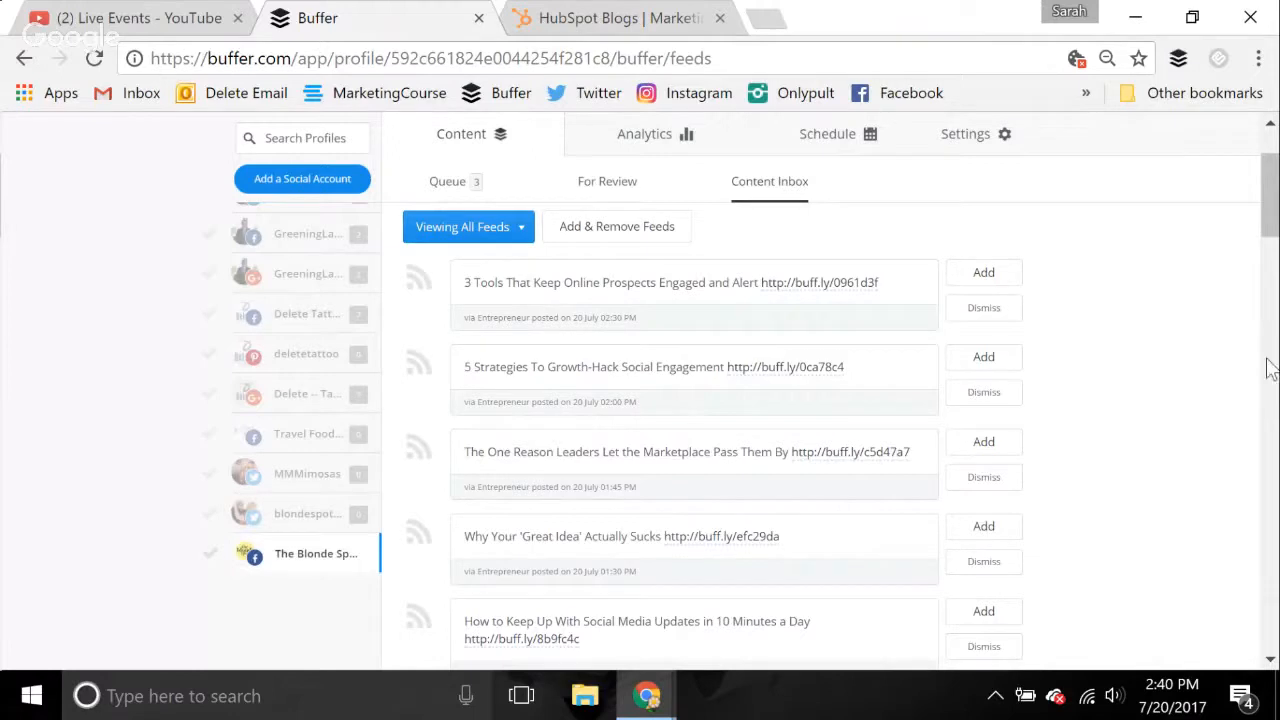
Start a post from the Entrepreneur item "3 Tools That Keep Online Prospects Engaged and Alert" and open its linked article
click(988, 287)
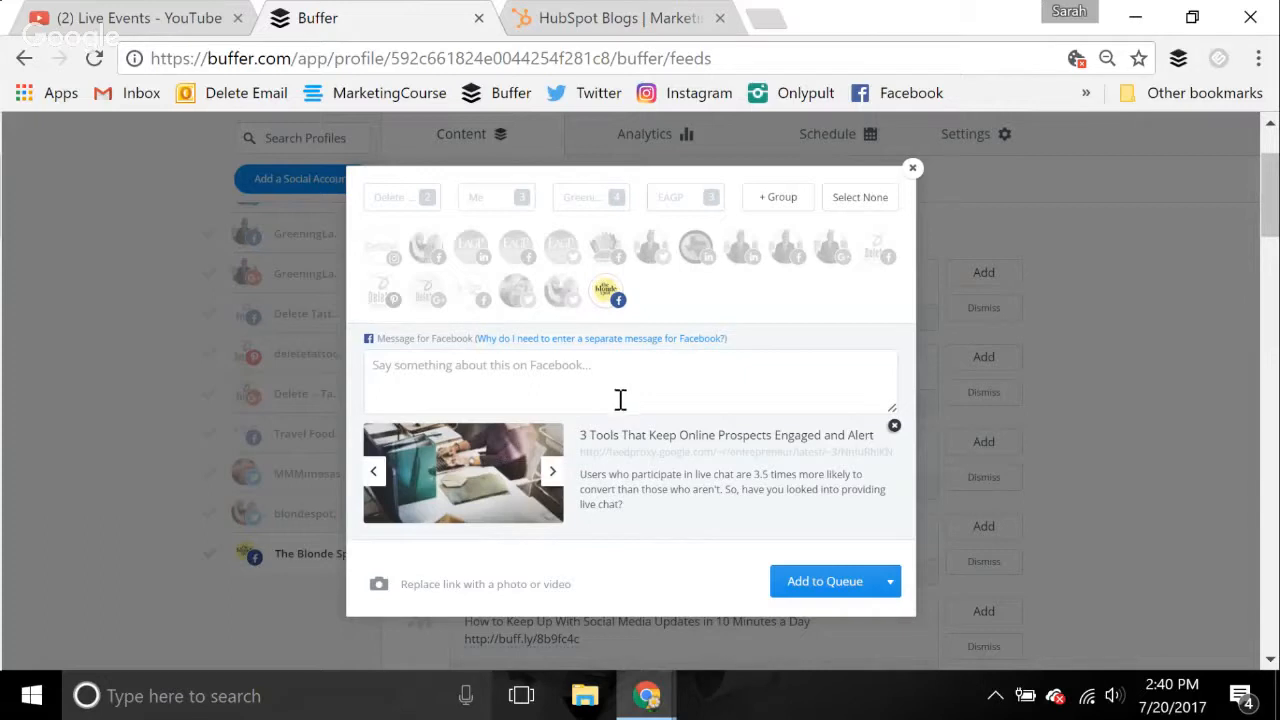
click(693, 458)
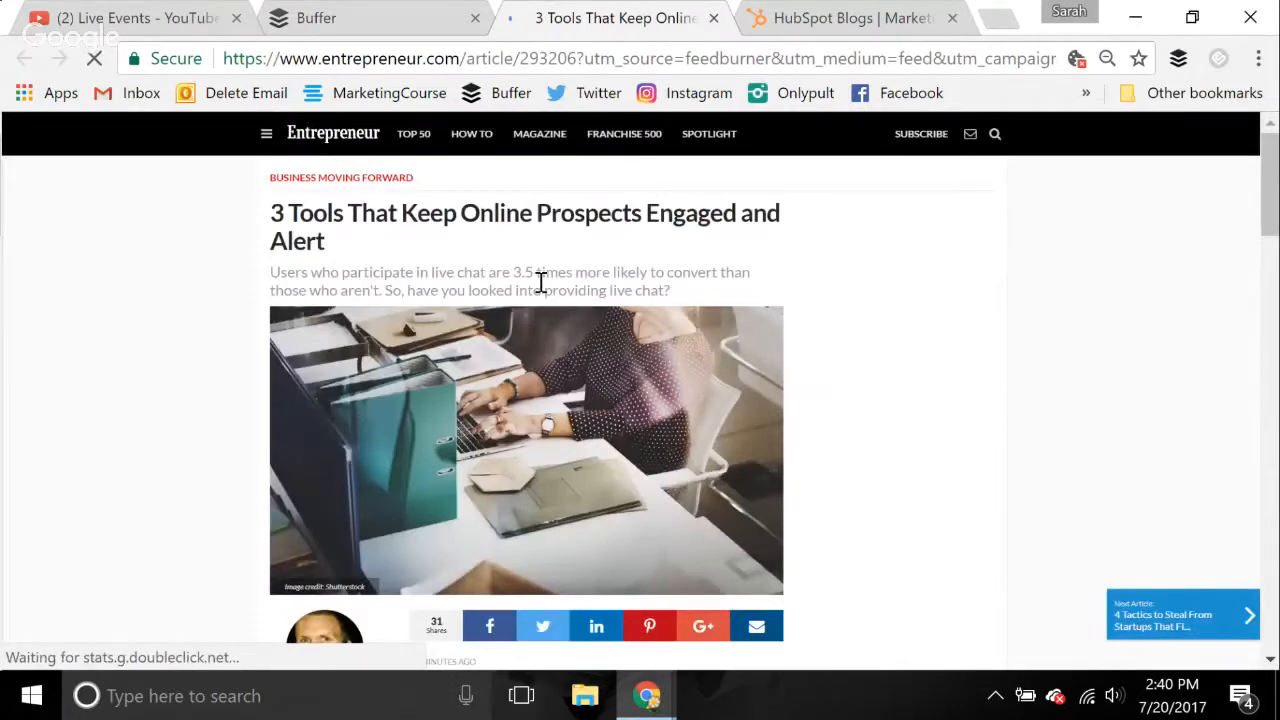
Read through the Entrepreneur article to check its content on live-chat tools before sharing it
scroll(868, 503, down, 4)
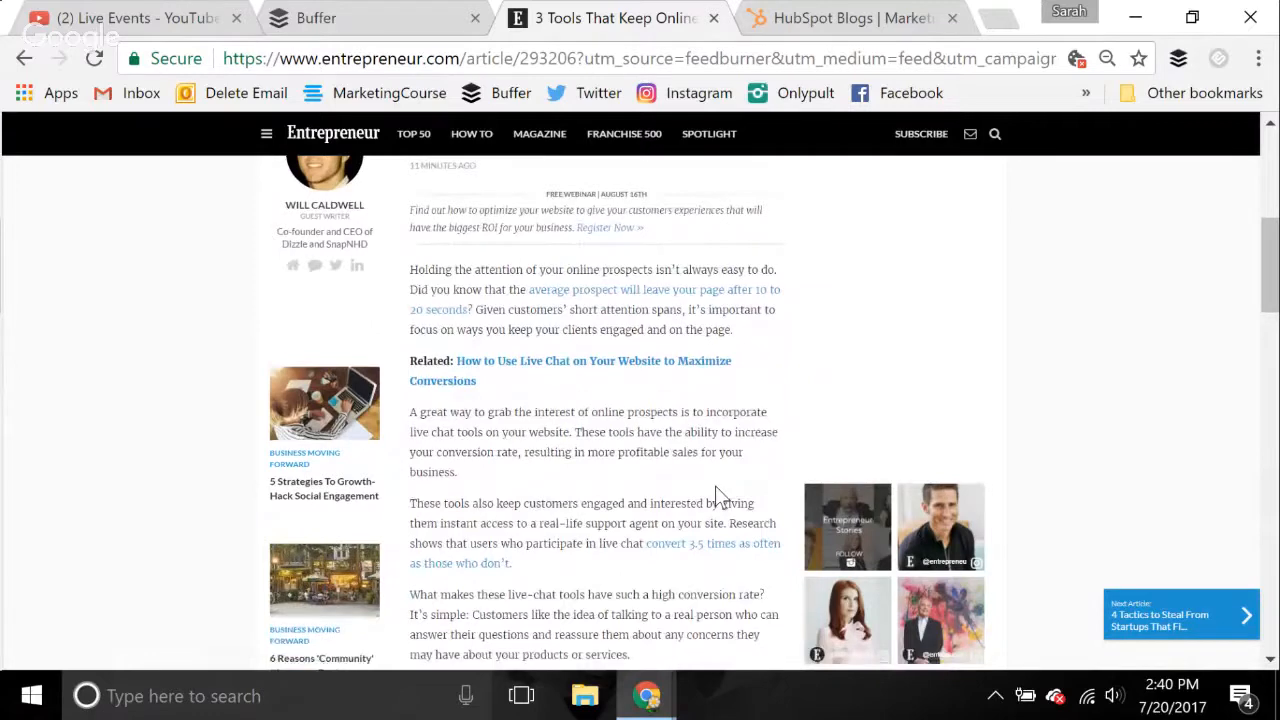
scroll(716, 492, down, 4)
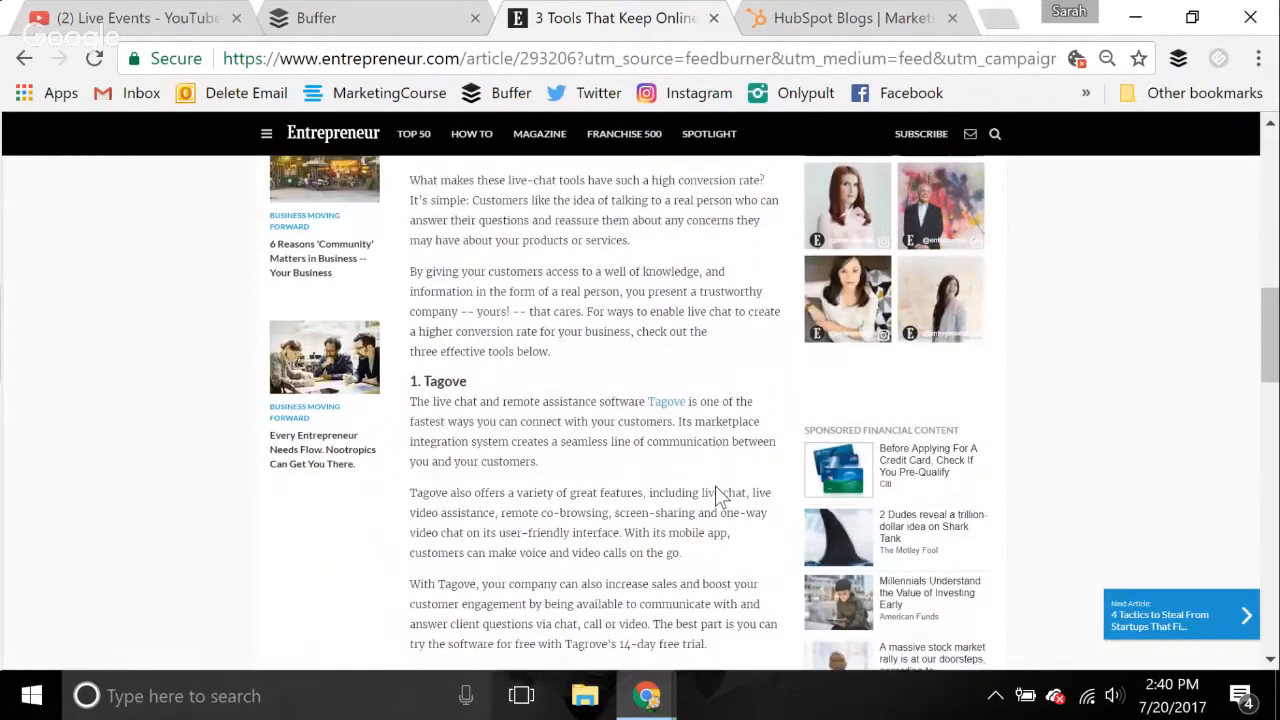
scroll(716, 492, down, 1)
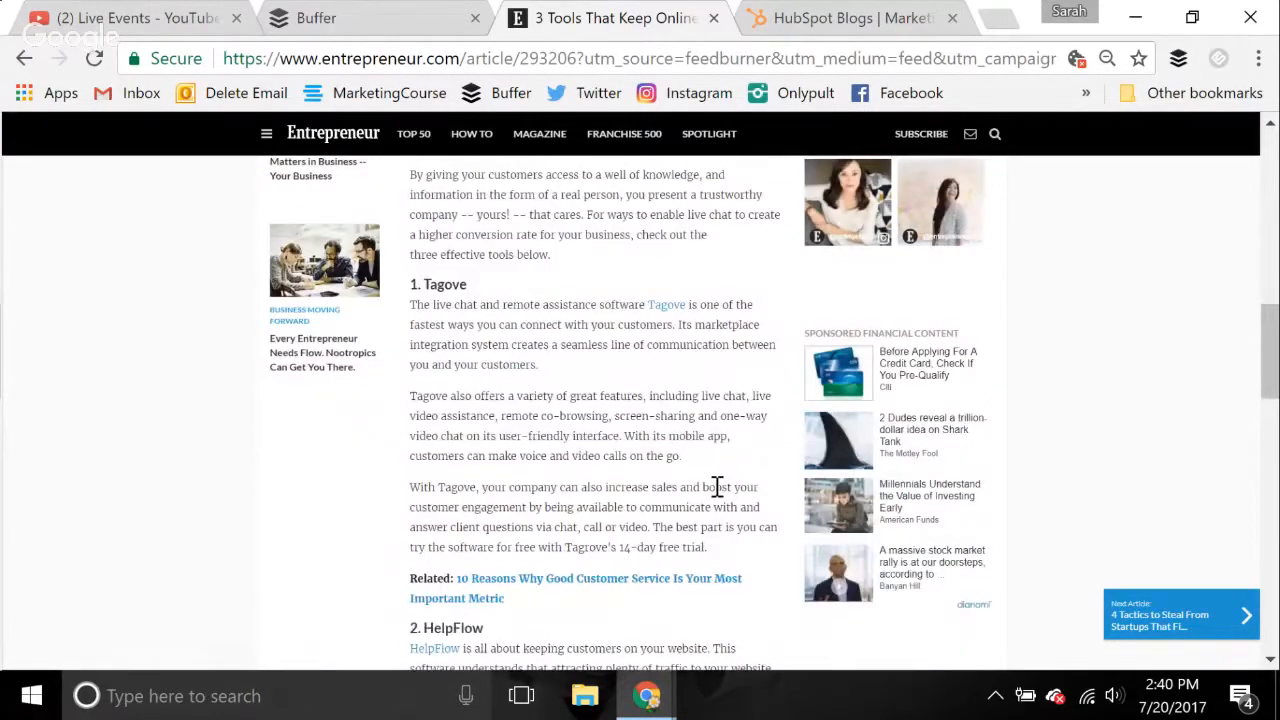
scroll(716, 487, down, 2)
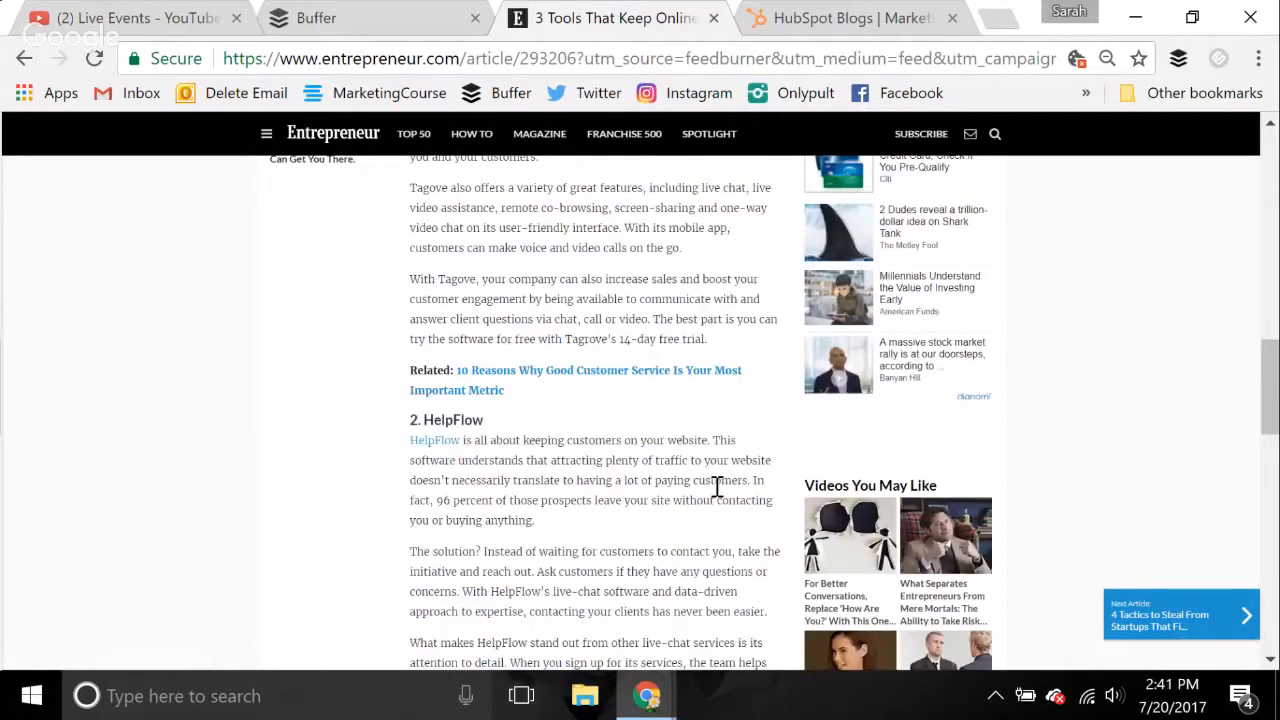
scroll(716, 487, down, 2)
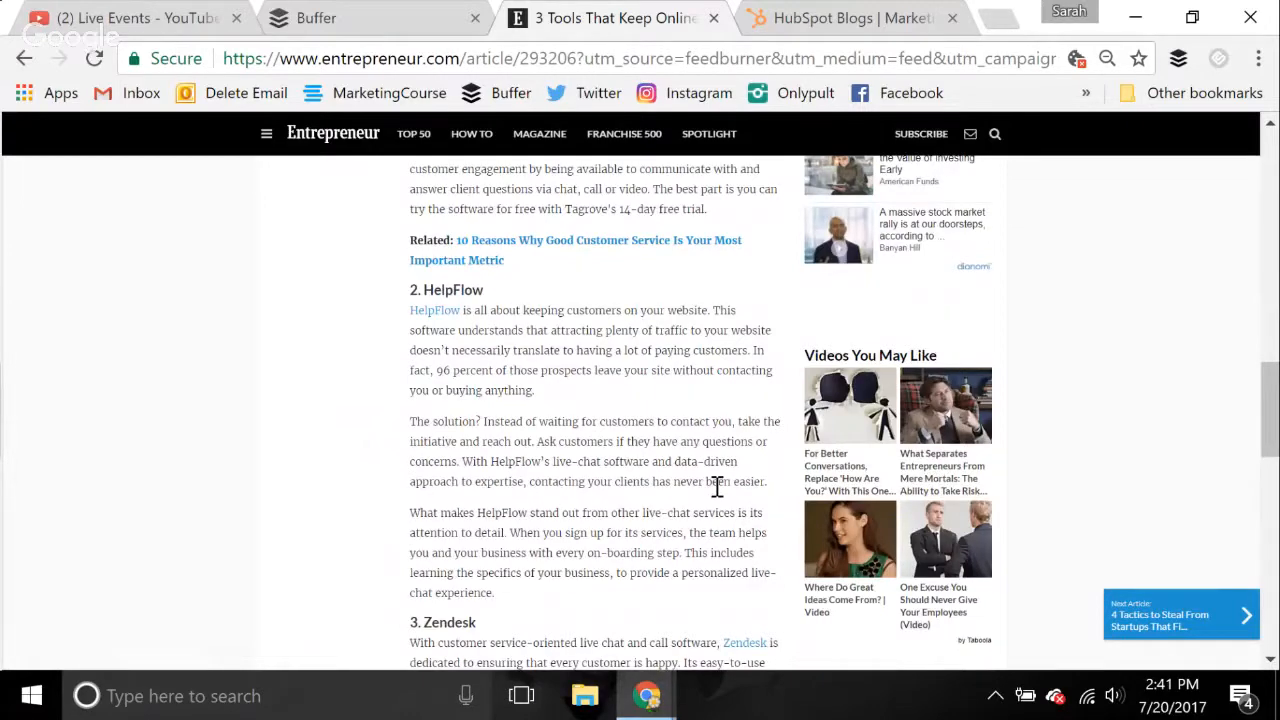
scroll(716, 487, down, 2)
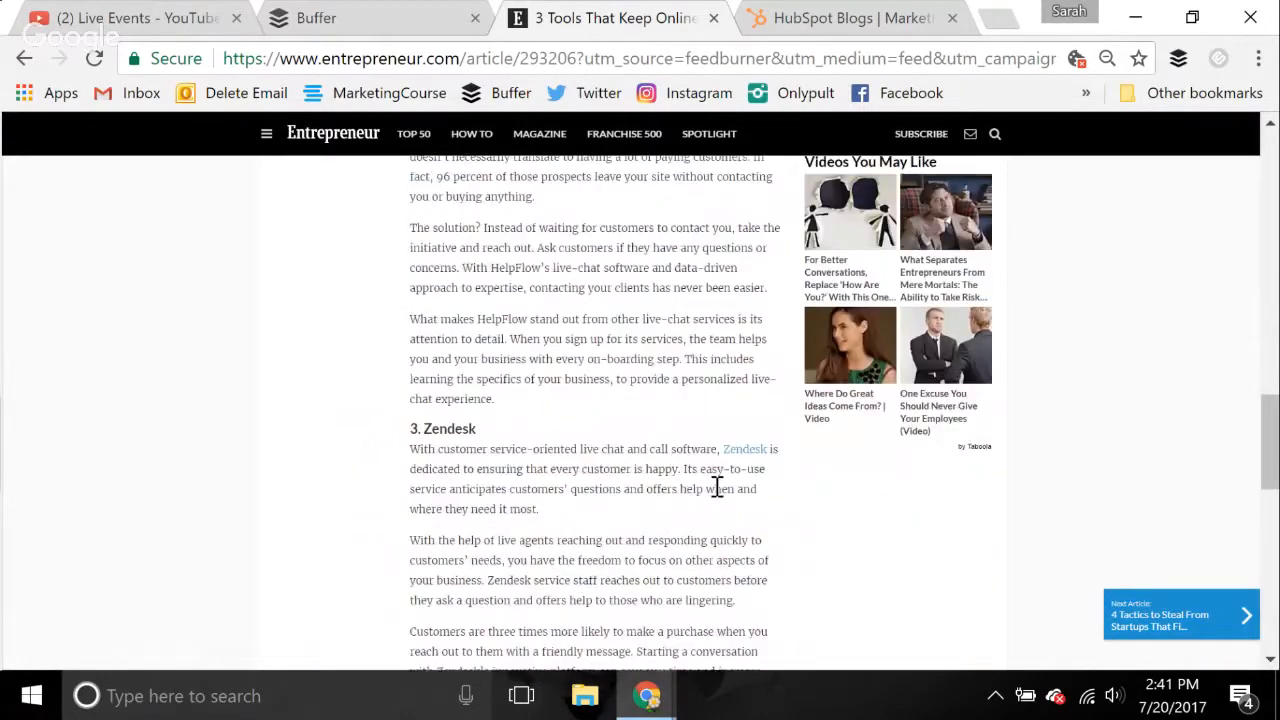
scroll(716, 487, down, 2)
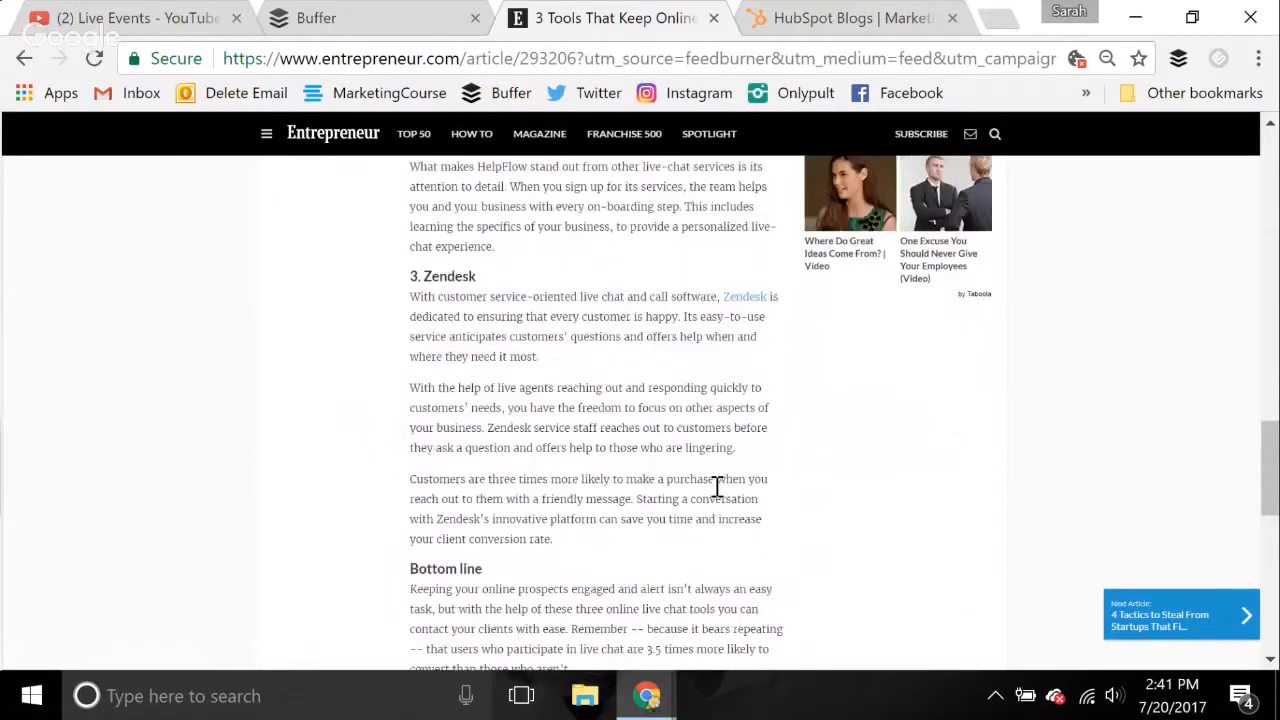
scroll(718, 492, up, 1)
scroll(716, 490, up, 12)
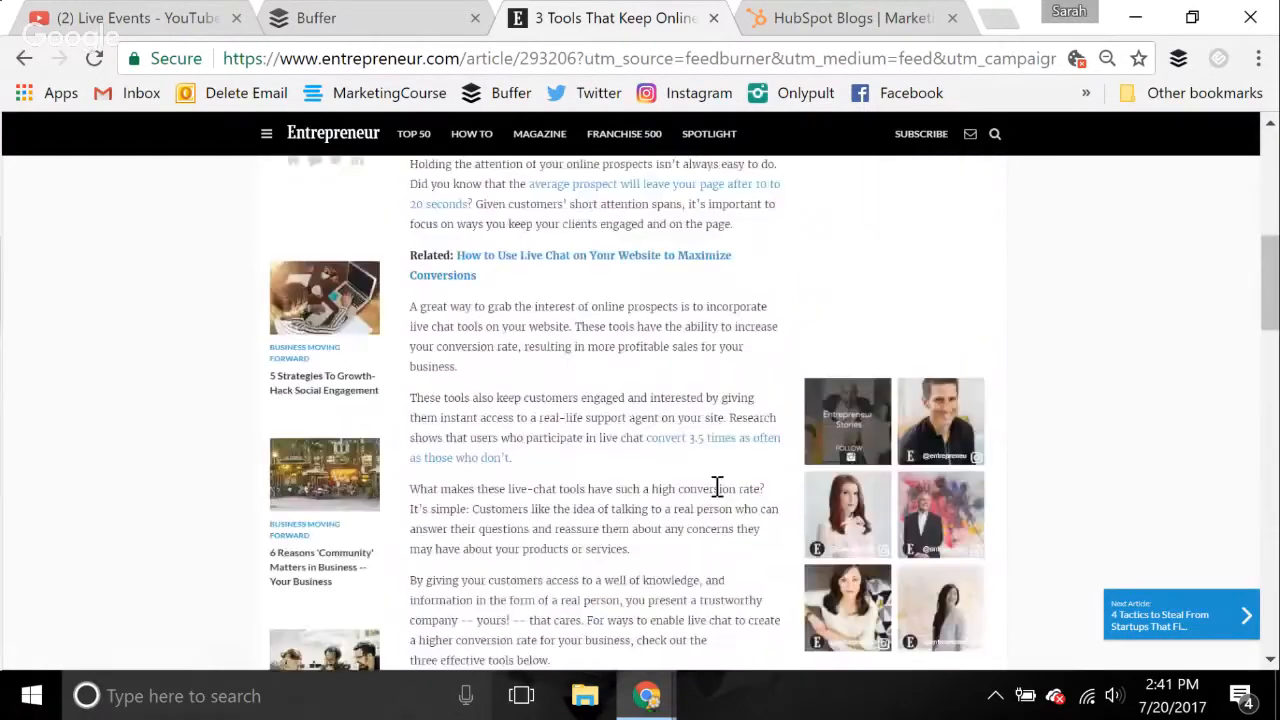
scroll(716, 487, up, 3)
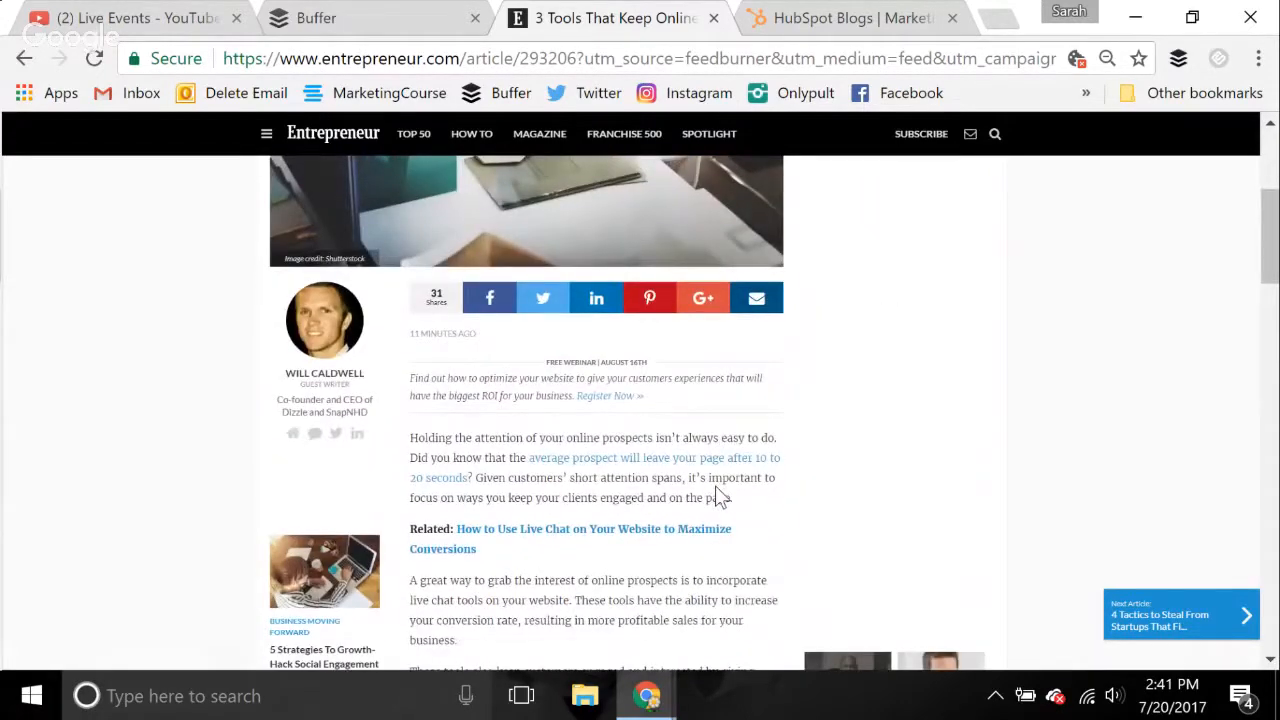
Back in Buffer, caption the Entrepreneur article's Facebook post "Has your business' website been optimized for customer service?" and add it to the queue
scroll(720, 497, down, 1)
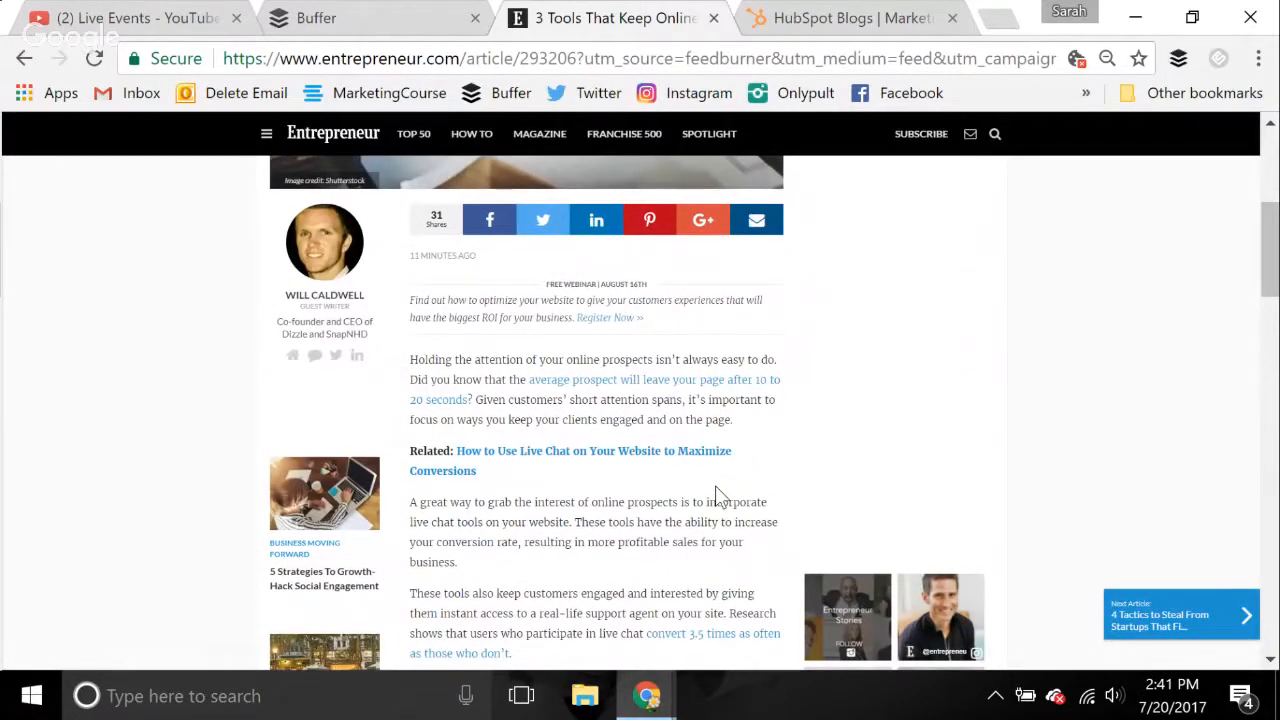
click(390, 18)
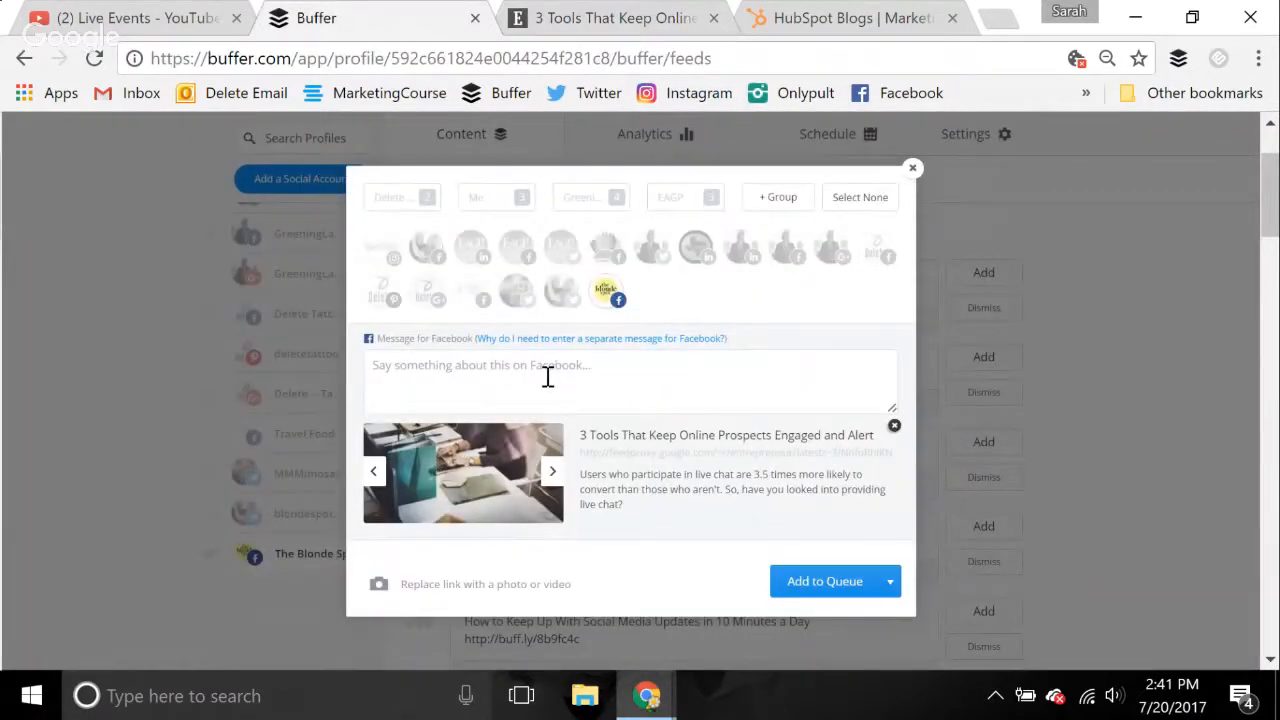
text(Has your)
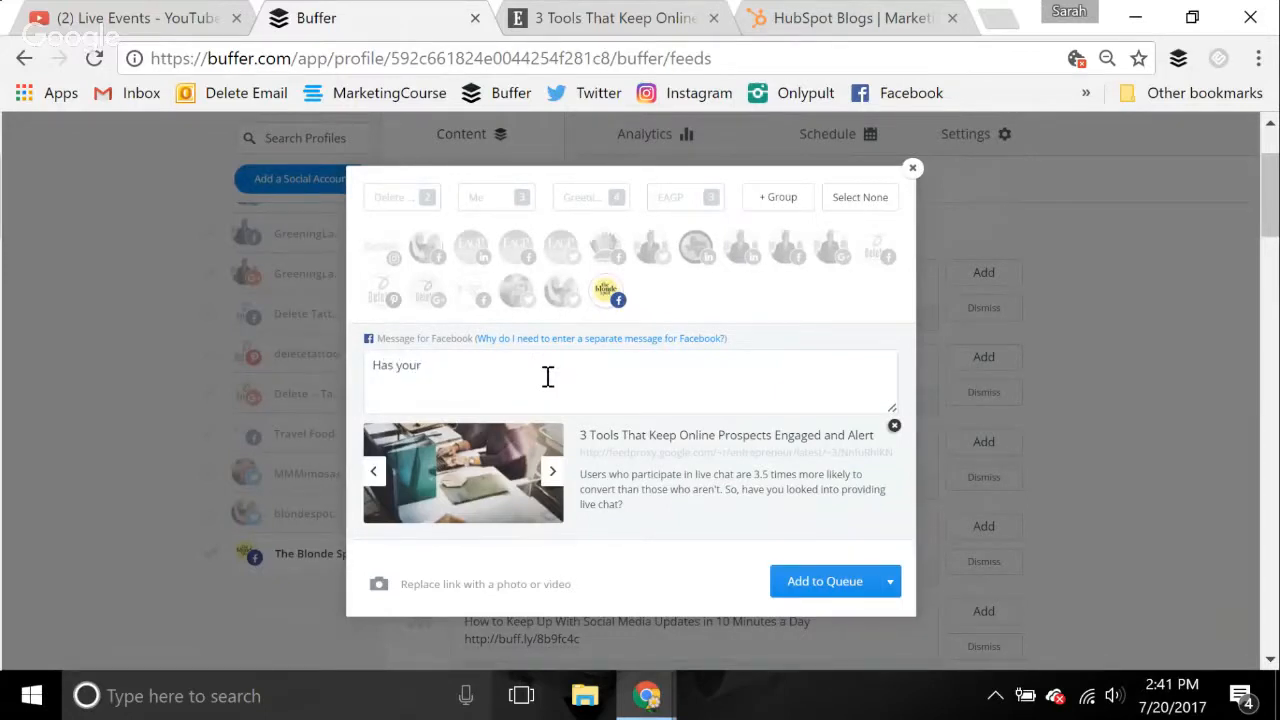
text( businesses)
key(BackSpace)
key(BackSpace)
text(' website been optimized for)
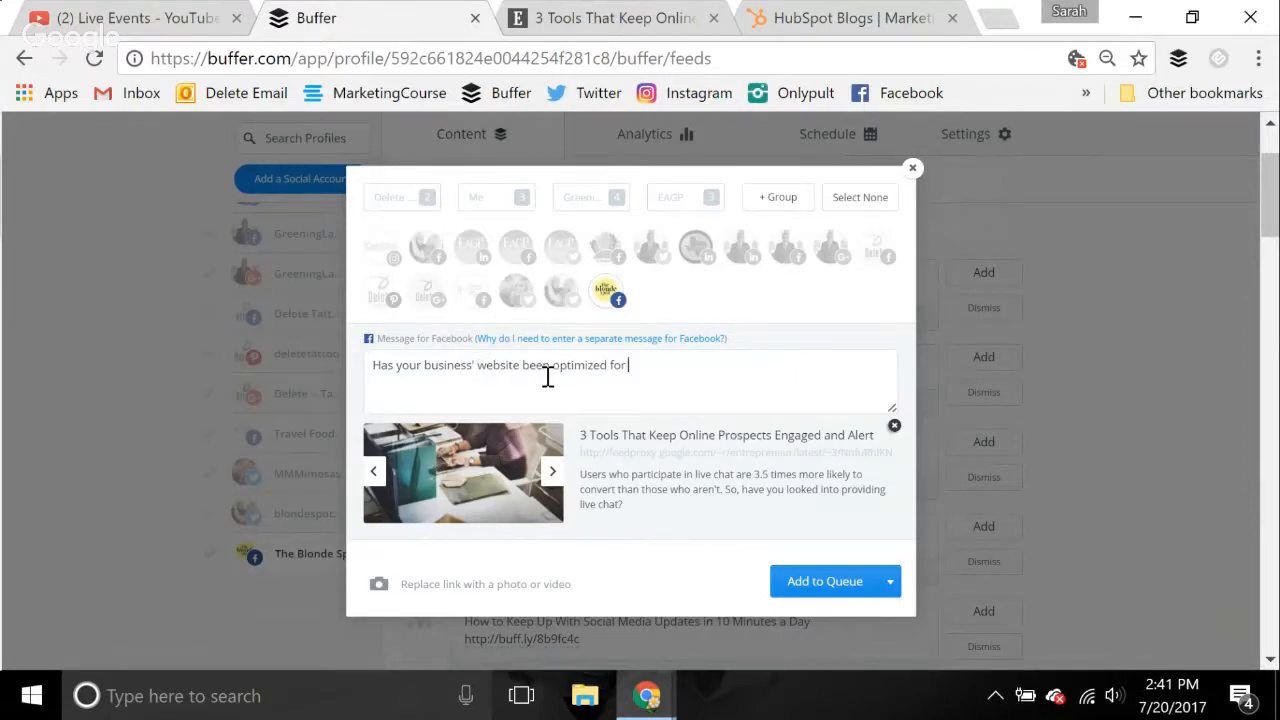
text( customers)
key(BackSpace)
key(BackSpace)
key(BackSpace)
key(BackSpace)
key(BackSpace)
text(omer service?)
click(822, 584)
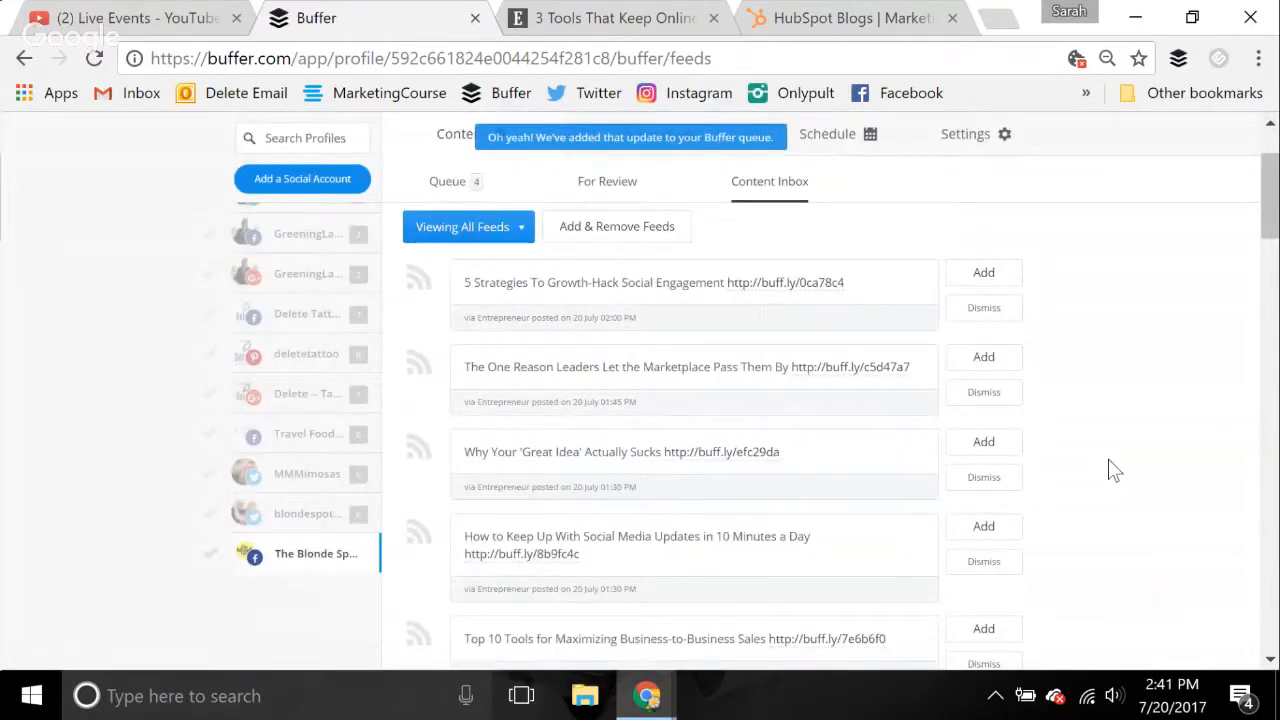
Open The Blonde Spot's queue and examine where the new Entrepreneur post and the empty slots fall in the schedule
click(447, 183)
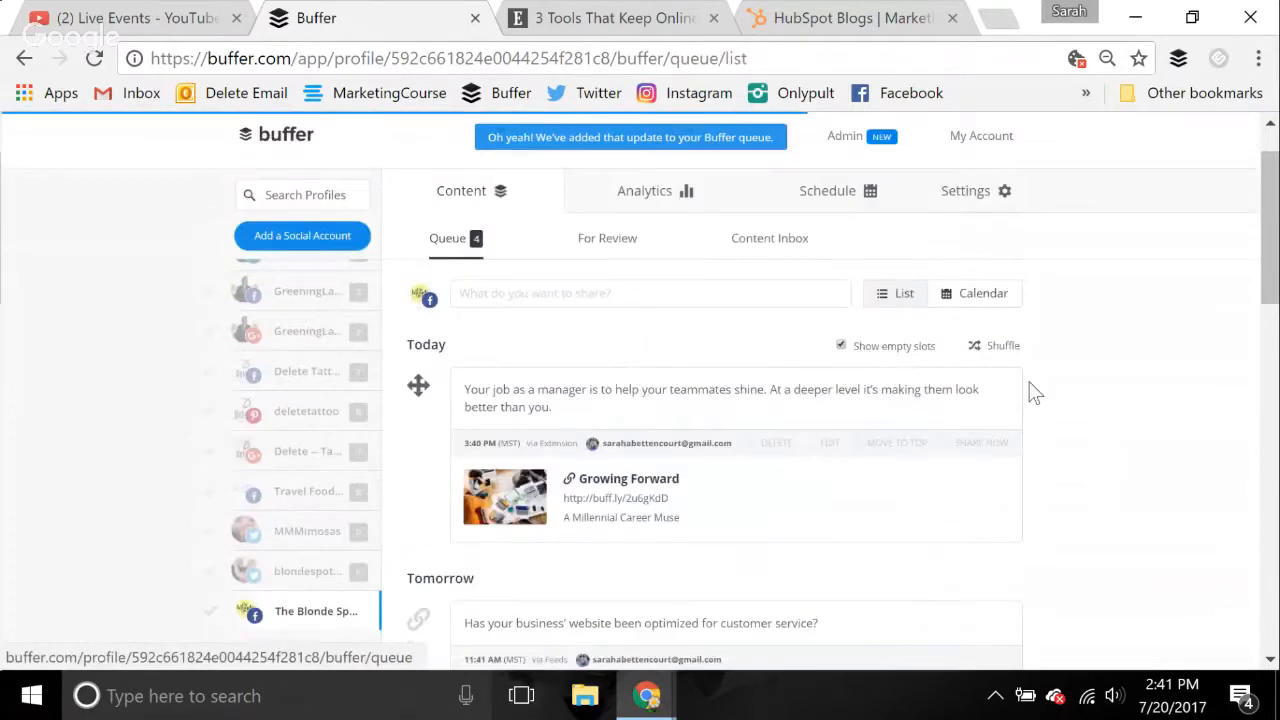
scroll(1110, 433, down, 2)
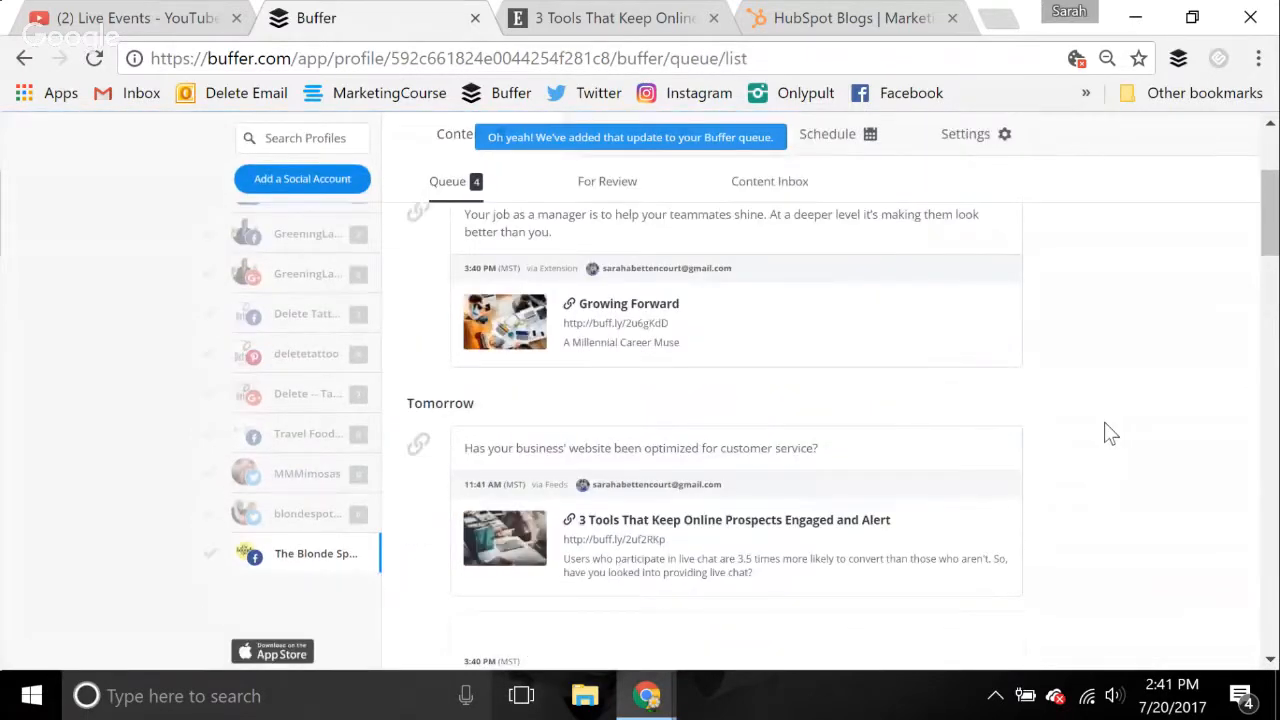
scroll(1060, 445, down, 3)
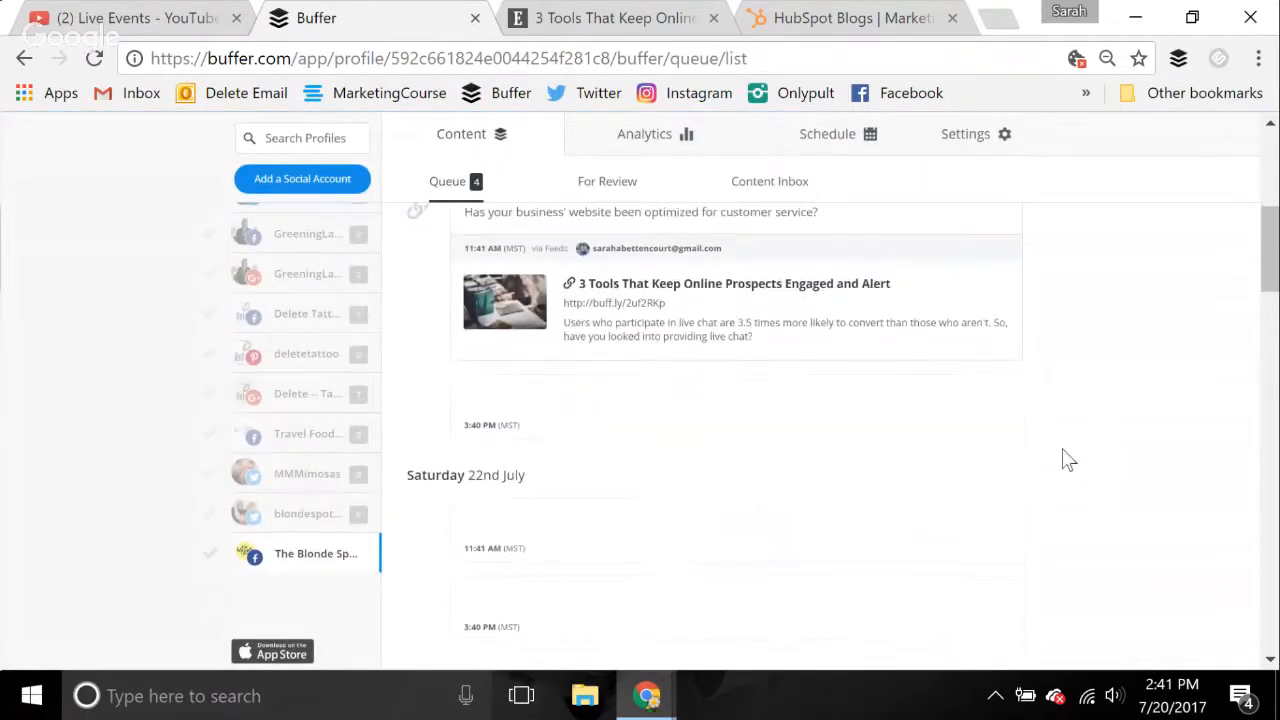
scroll(1068, 459, up, 1)
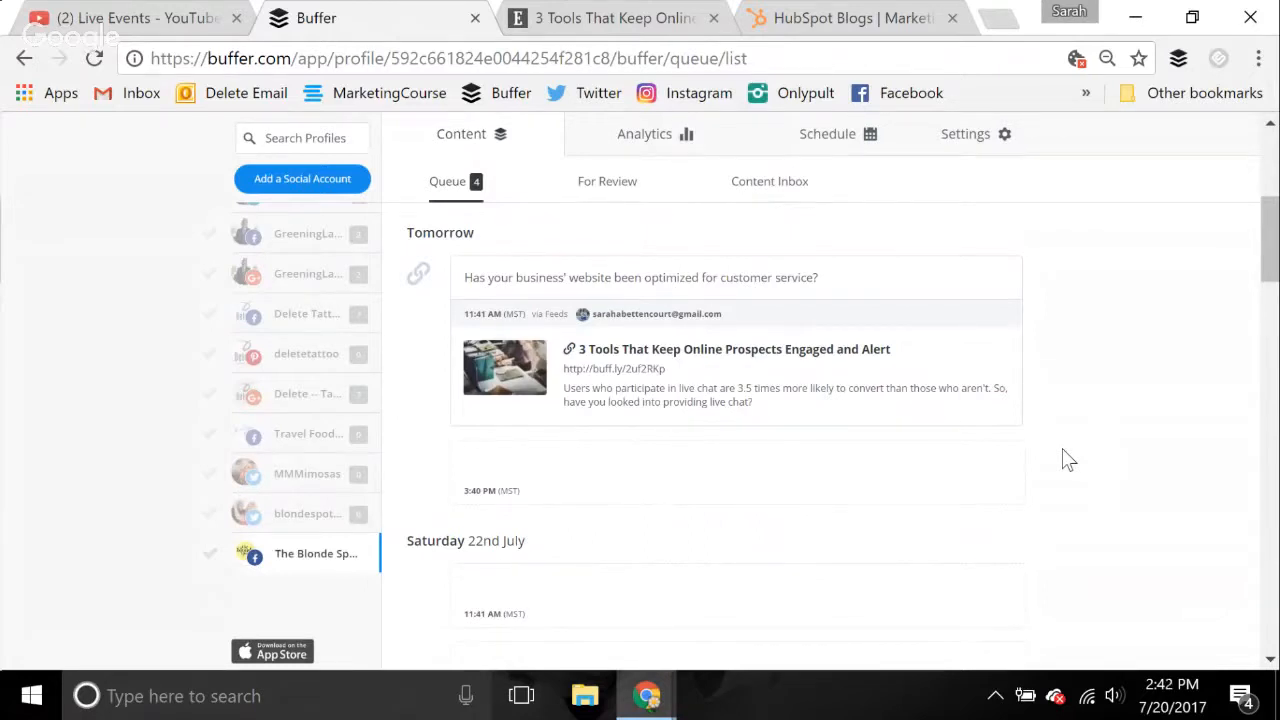
scroll(1066, 458, down, 6)
scroll(1064, 457, up, 10)
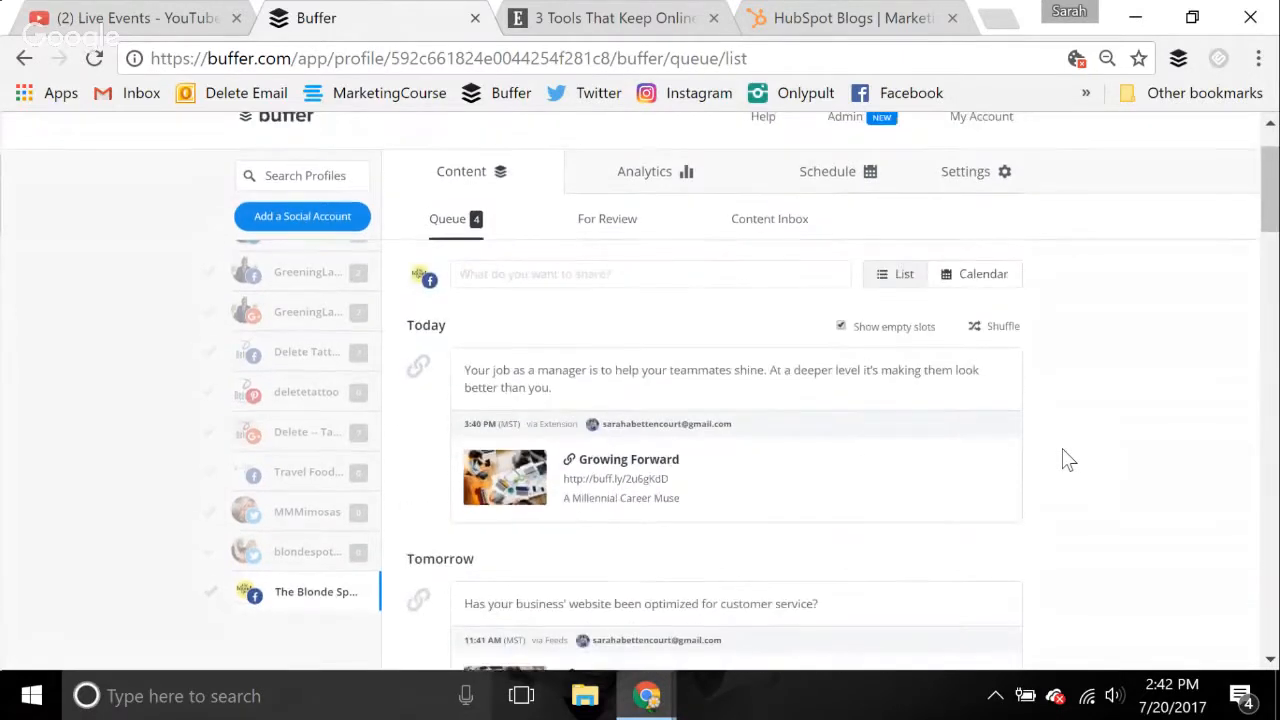
Return to the content inbox and start a post from "How to Keep Up With Social Media Updates in 10 Minutes a Day"
click(797, 221)
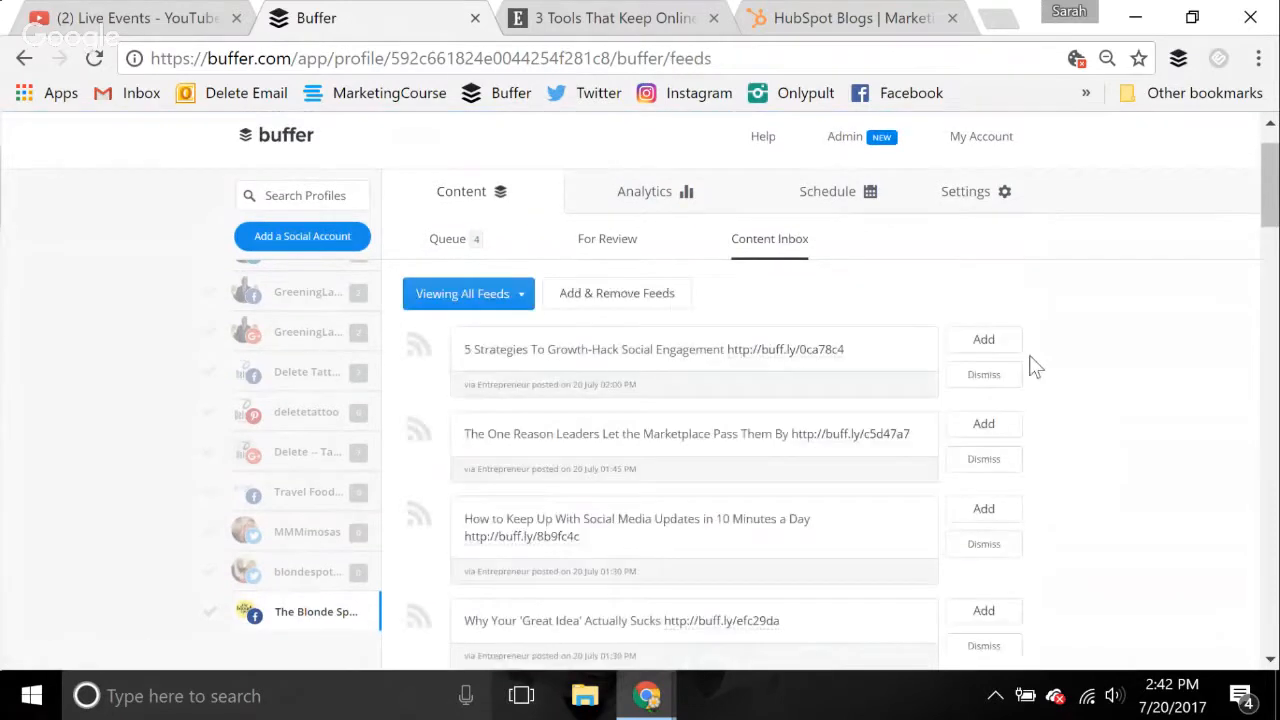
scroll(1035, 368, down, 1)
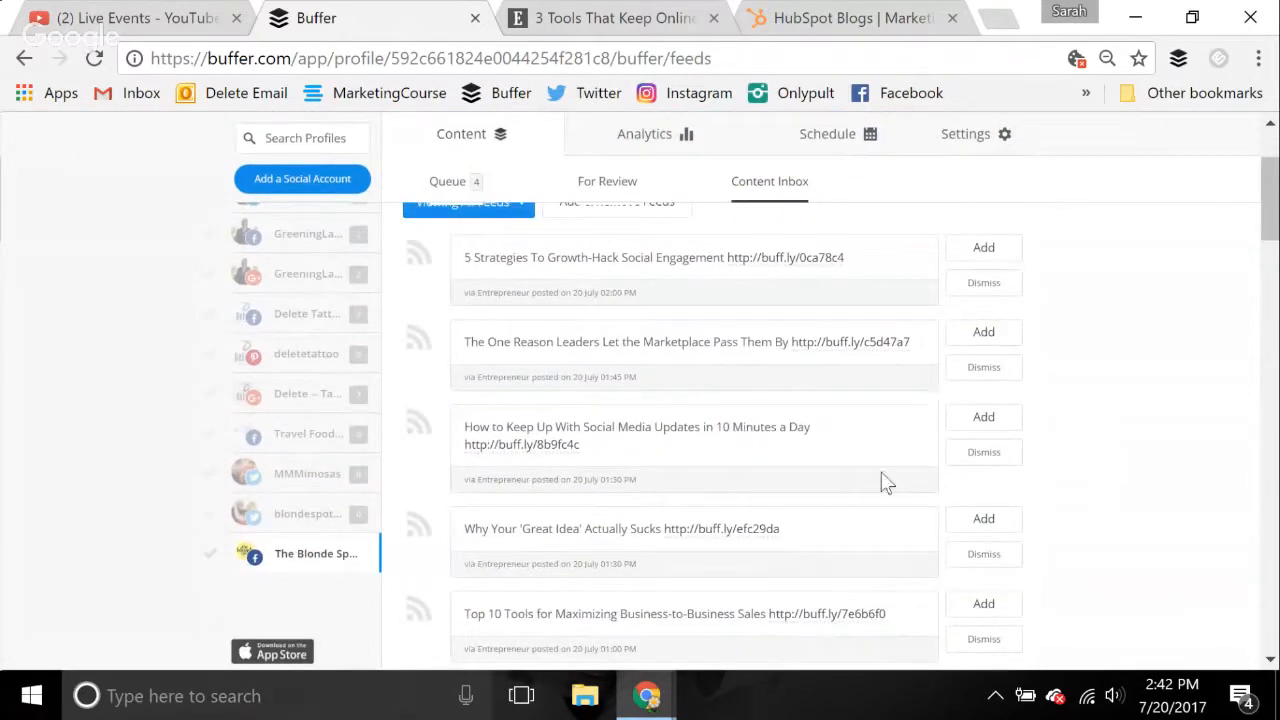
click(985, 418)
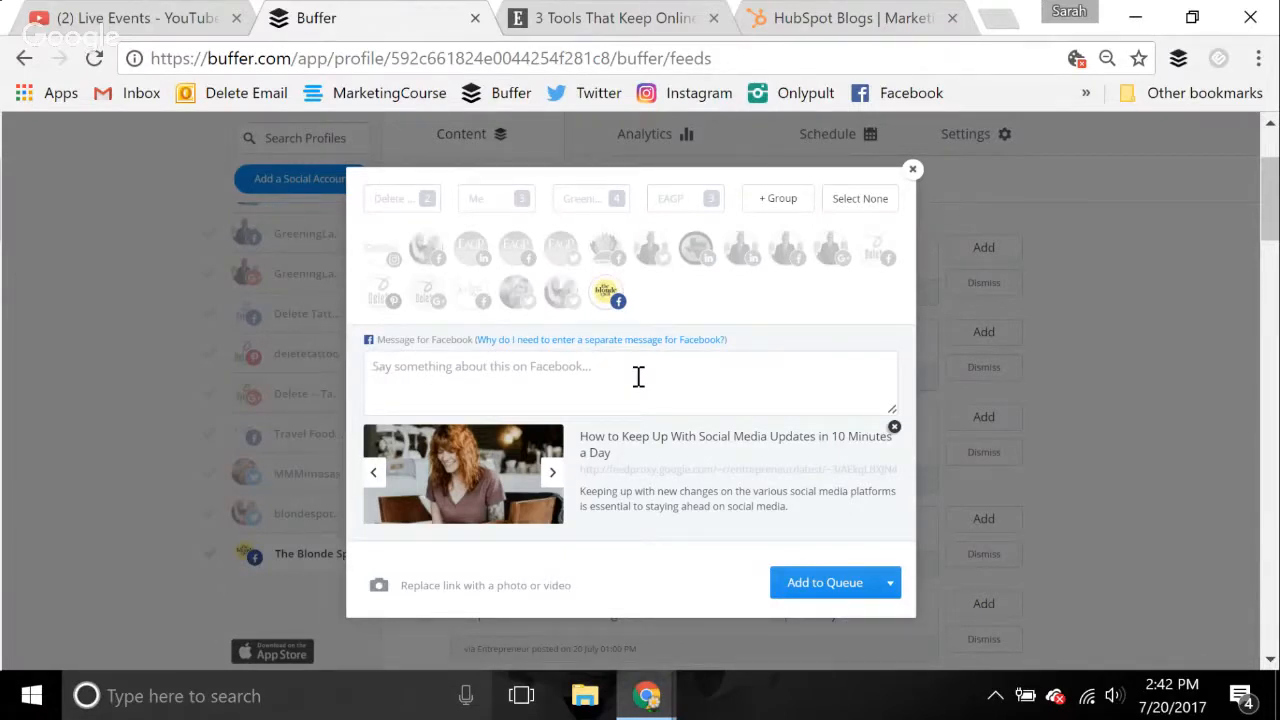
Write the message "Listen up! Here's a few great ways you can fit in your "marketing updates" each day." and add the post to the queue
text(Listen)
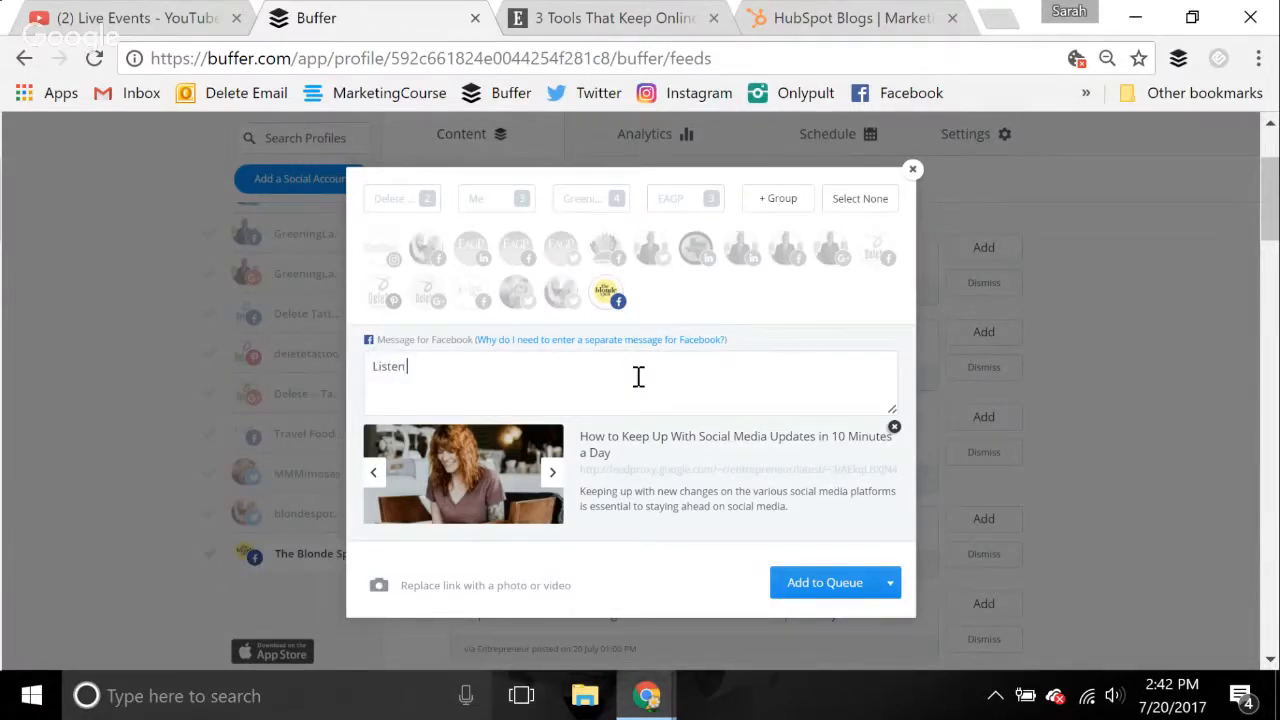
text( up! Here's a few great ways y)
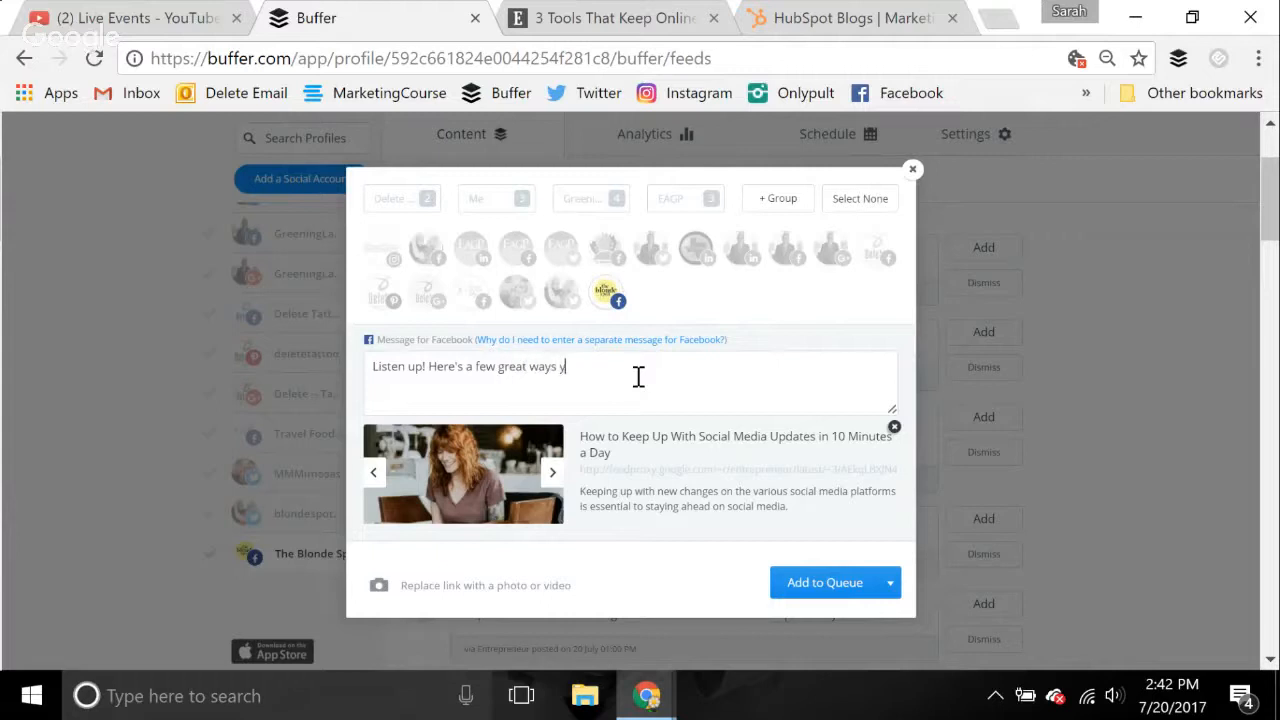
text(ou can fit in your "marketing updates" each day.)
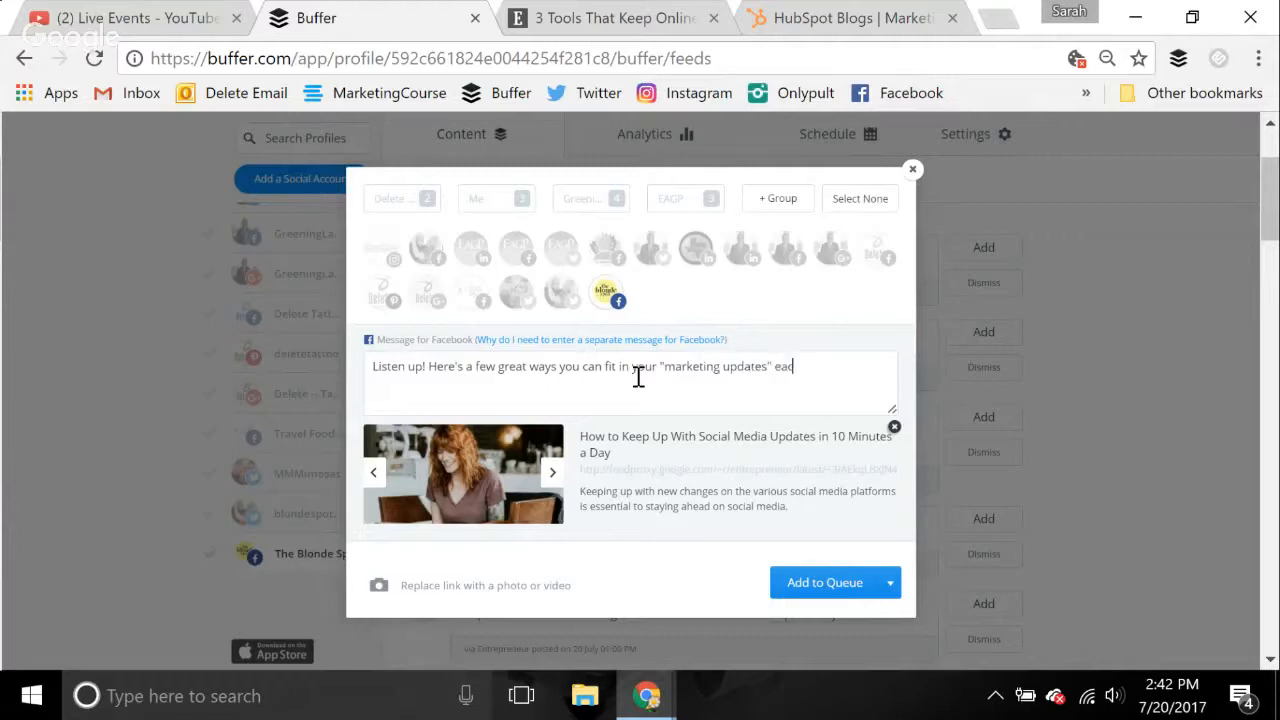
click(830, 586)
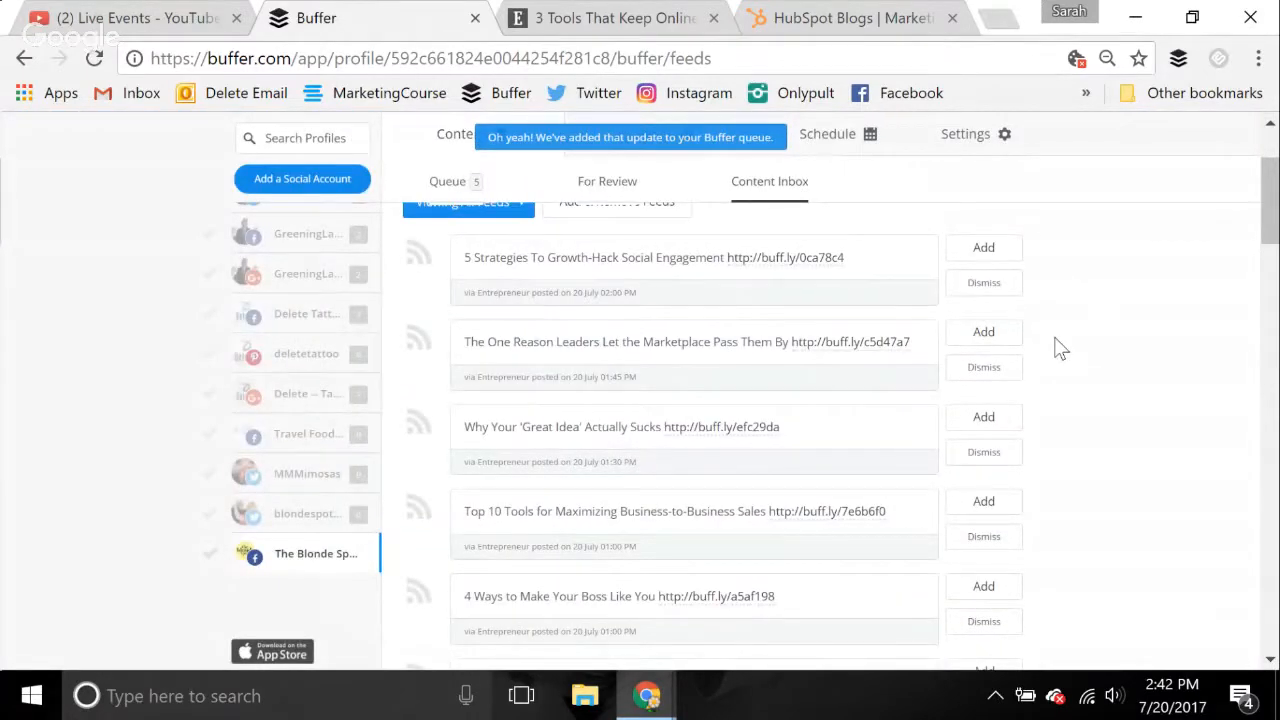
Find the root + river item "Soccorsy Featured in Magazine for Courage, Accomplishments" in the content inbox and start a post from it
scroll(1061, 347, down, 3)
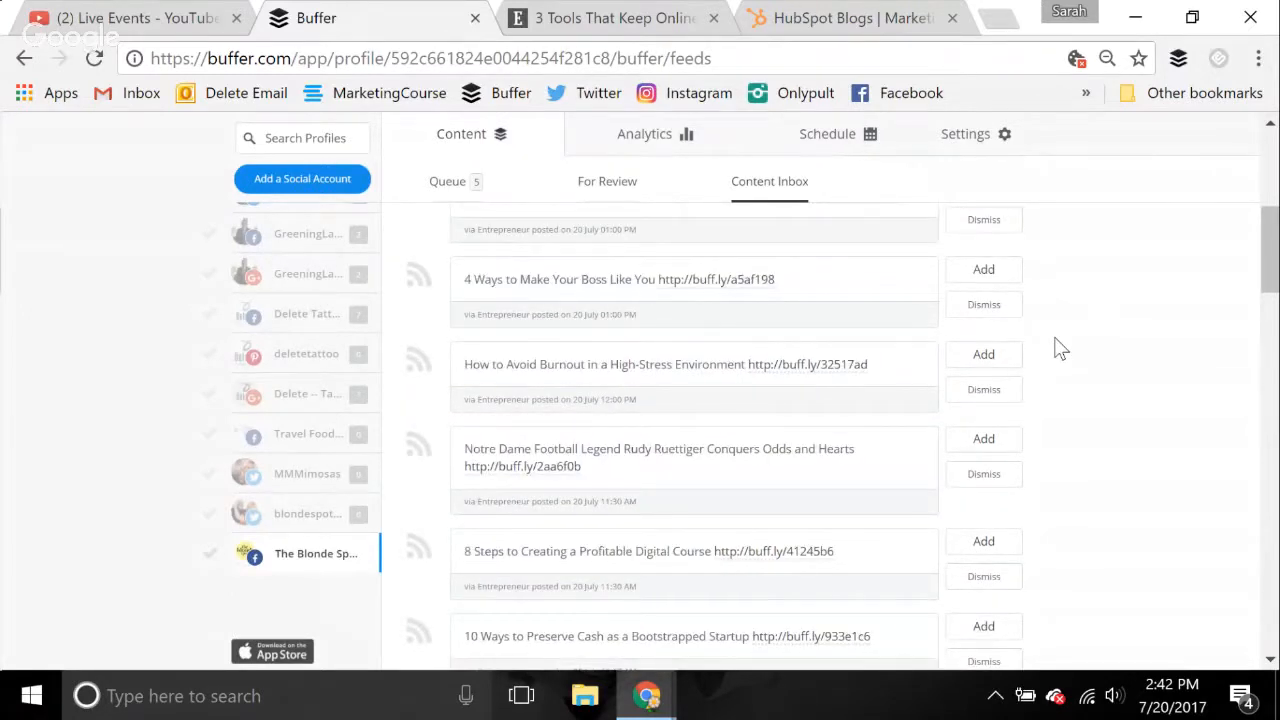
scroll(1061, 347, down, 5)
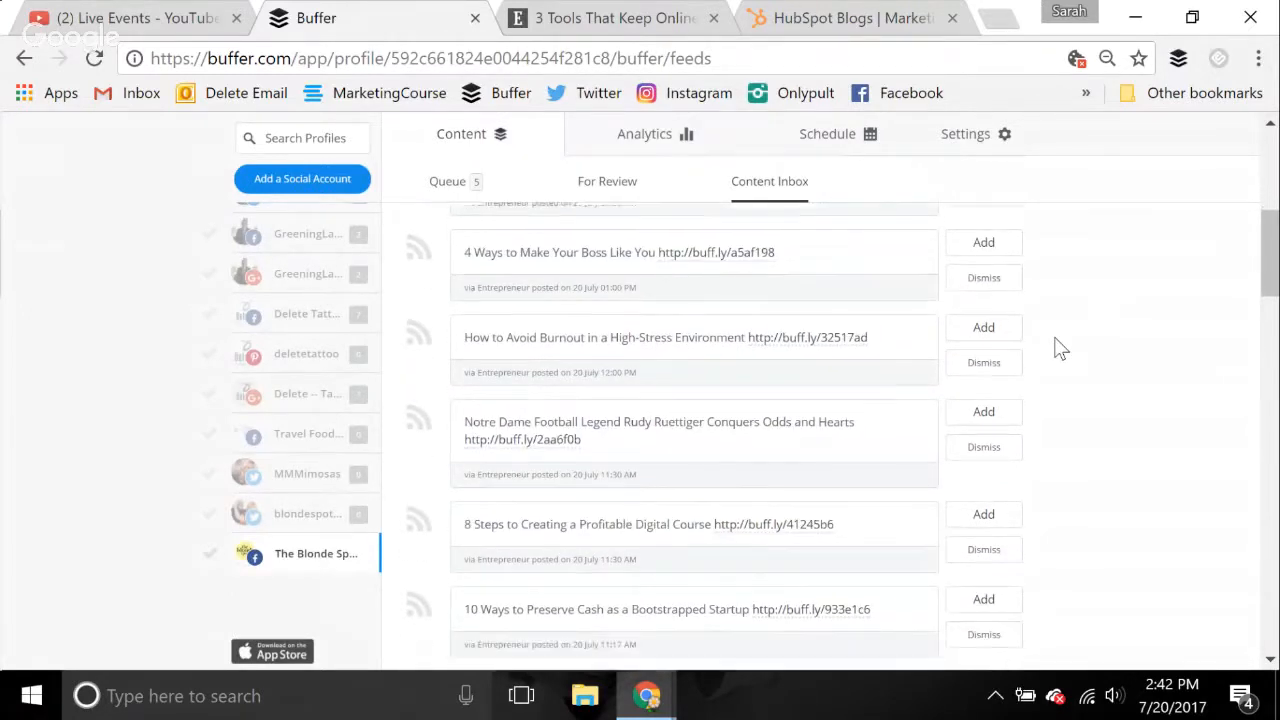
scroll(1061, 347, down, 3)
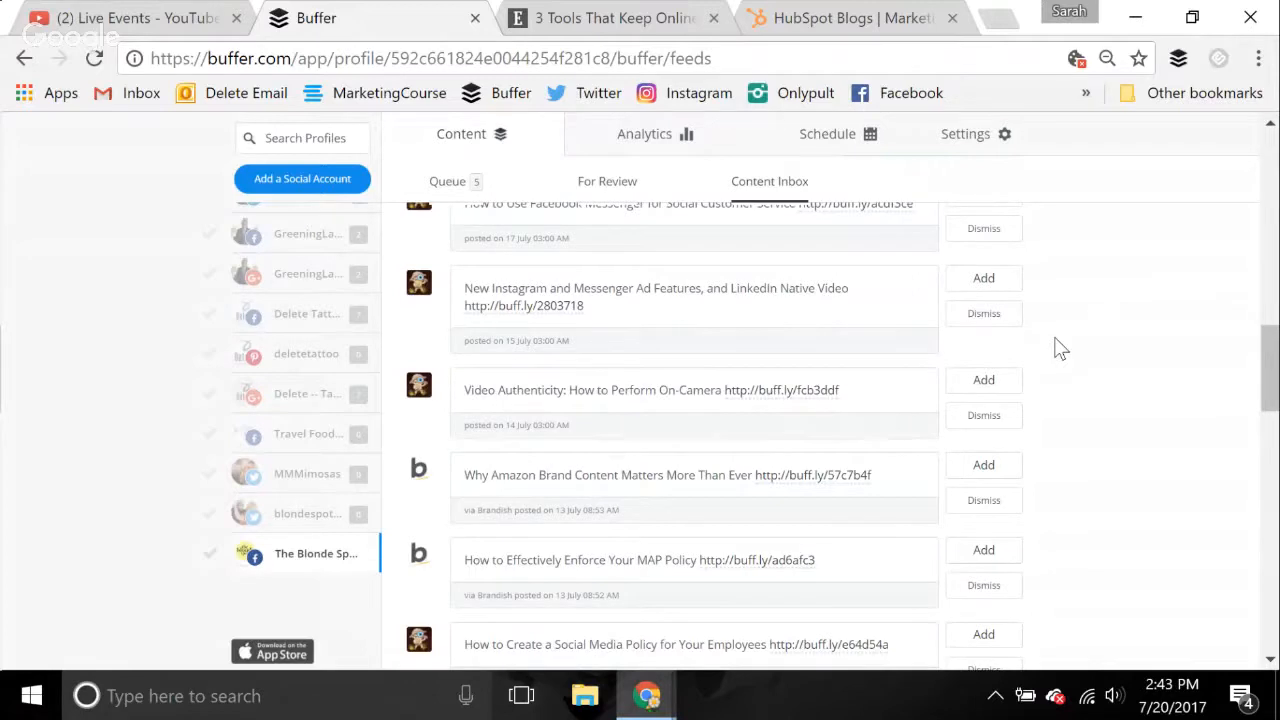
scroll(1061, 348, down, 5)
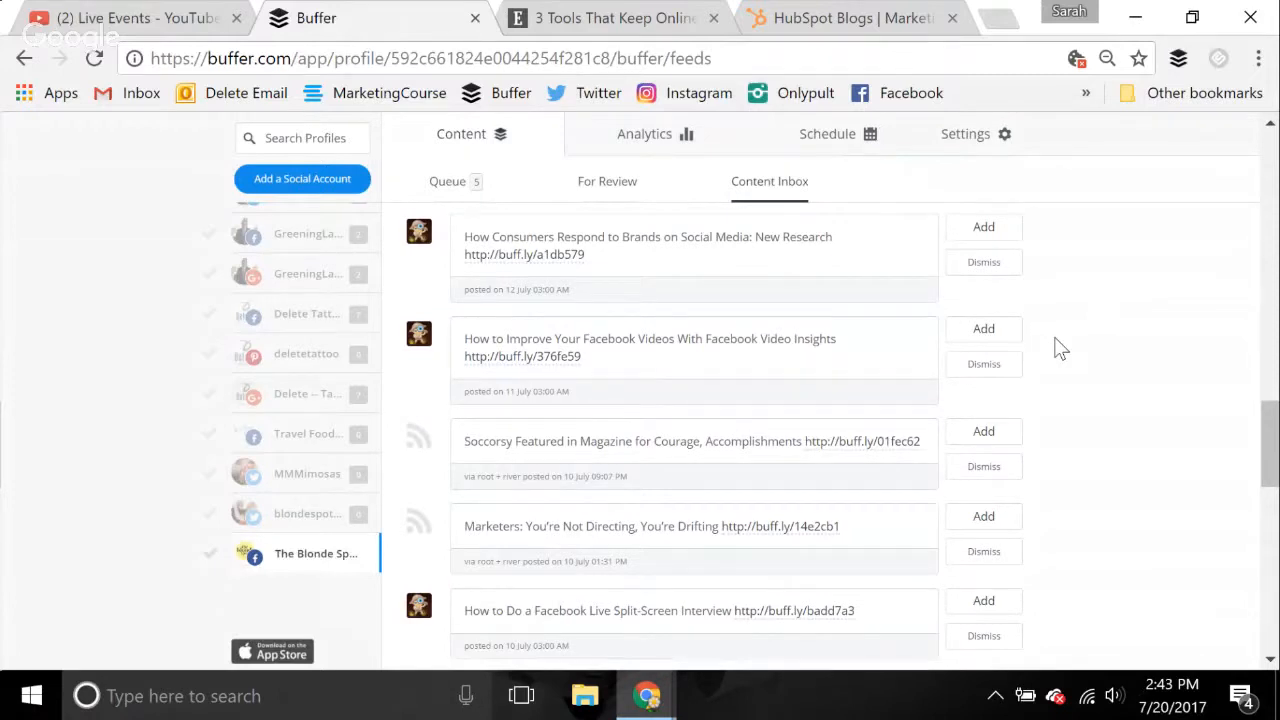
click(984, 432)
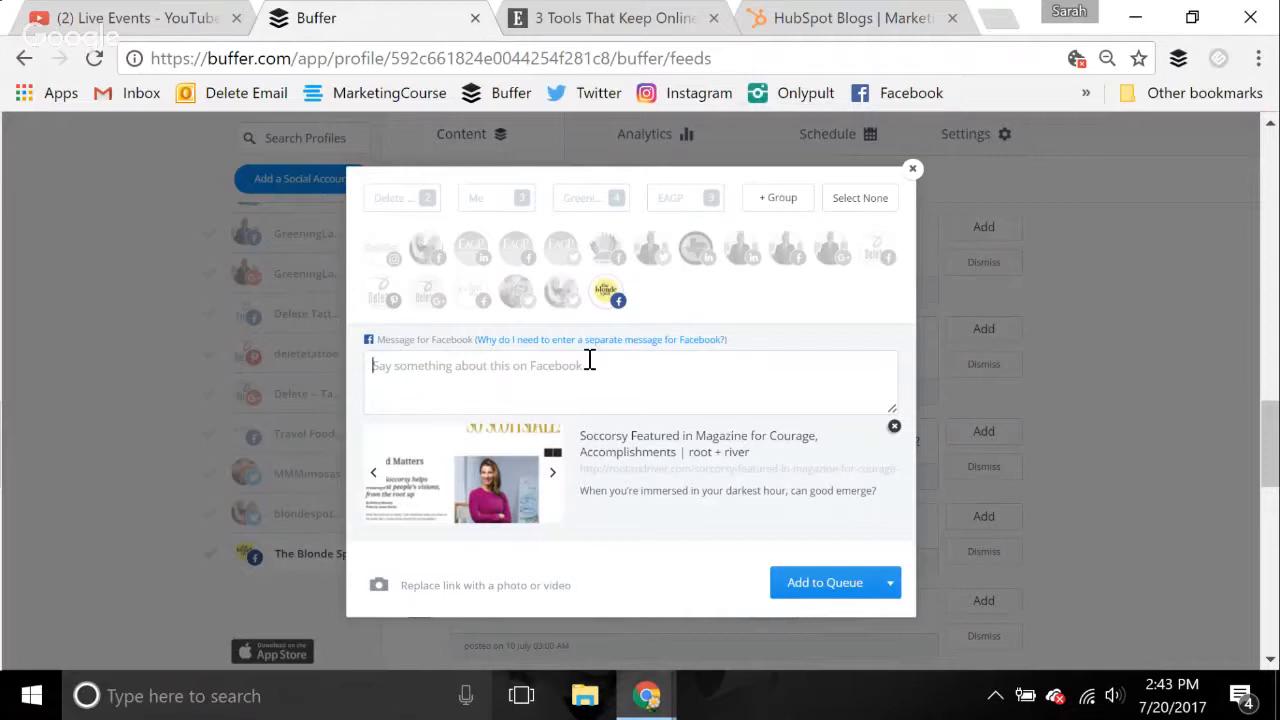
text(@R)
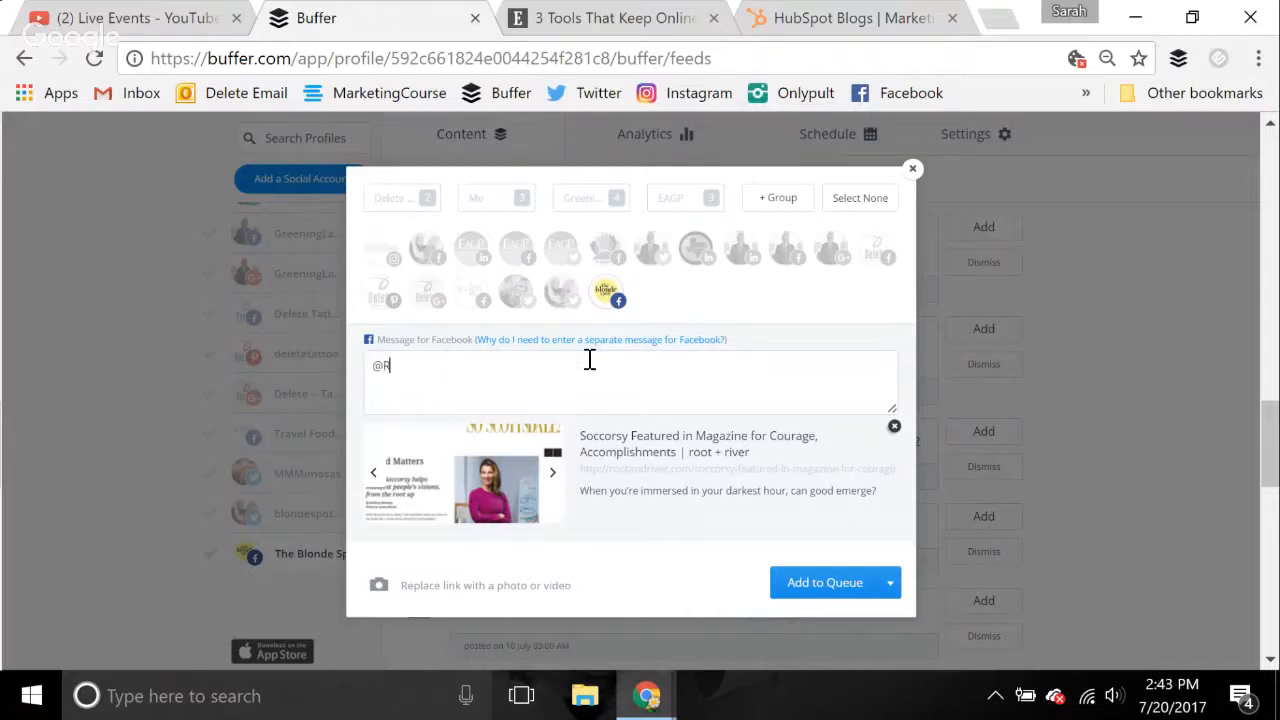
text(oot + River is a great compan)
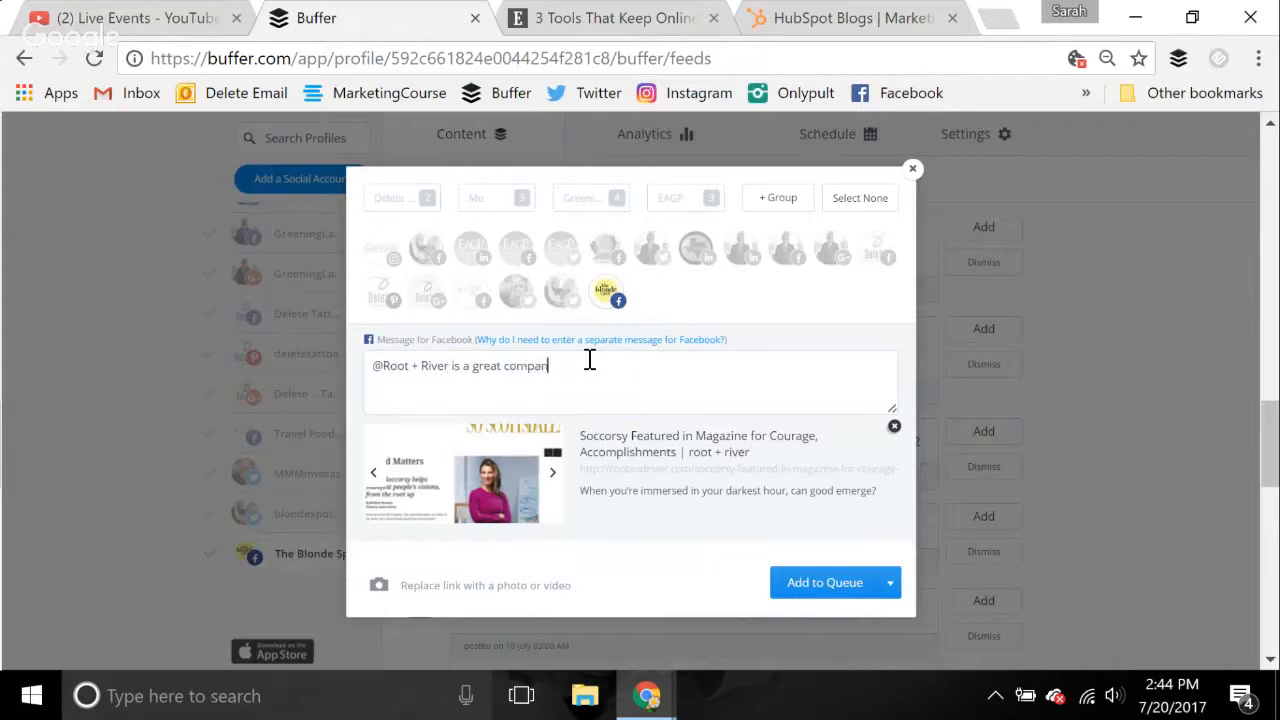
text(y to work with and it's exciting to see)
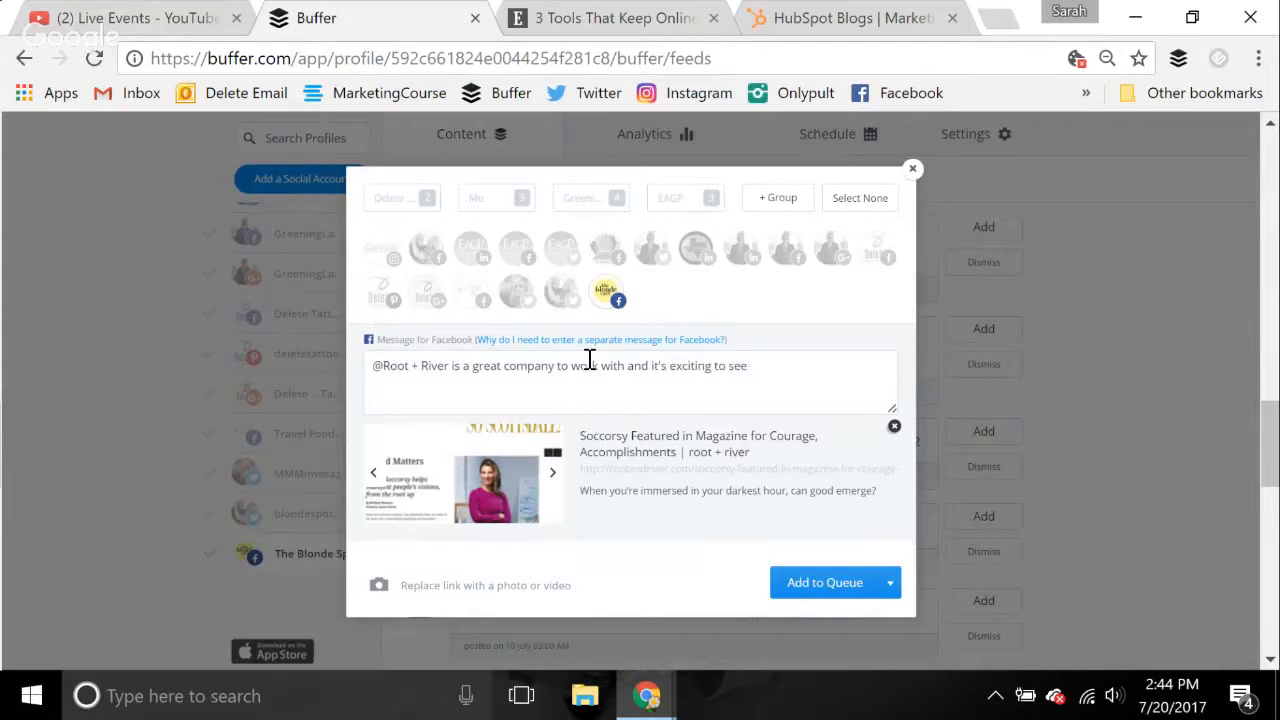
text( local-focused coman)
key(BackSpace)
key(BackSpace)
text(panies)
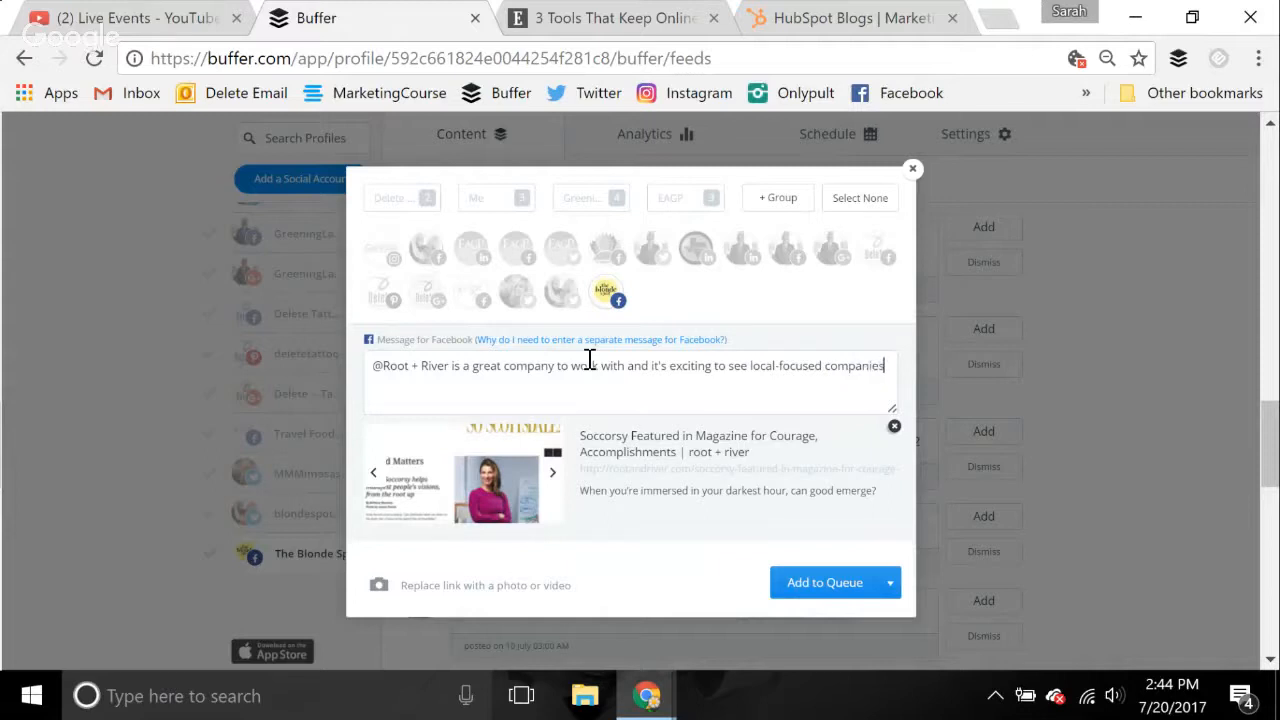
text( highlighted.)
click(828, 585)
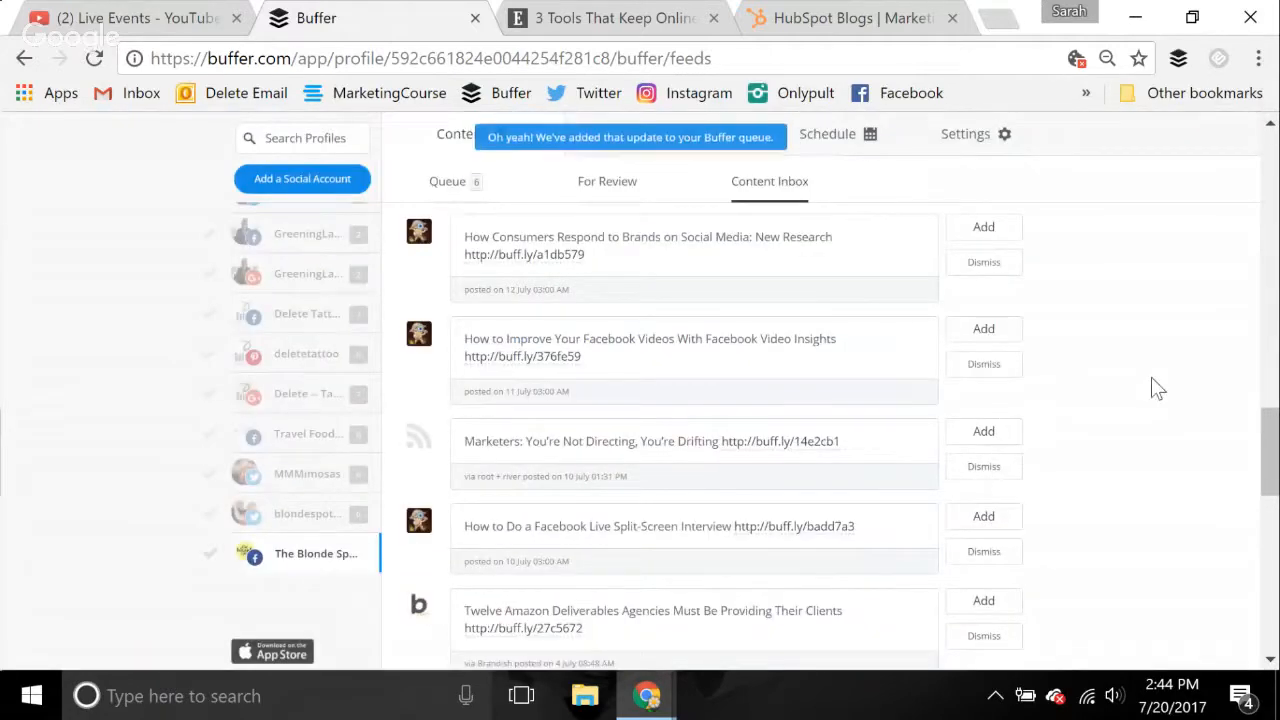
Look over the remaining feed items and start a post from the Entrepreneur item "Top 10 Tools for Maximizing Business-to-Business Sales"
scroll(1151, 377, down, 1)
scroll(1151, 385, down, 1)
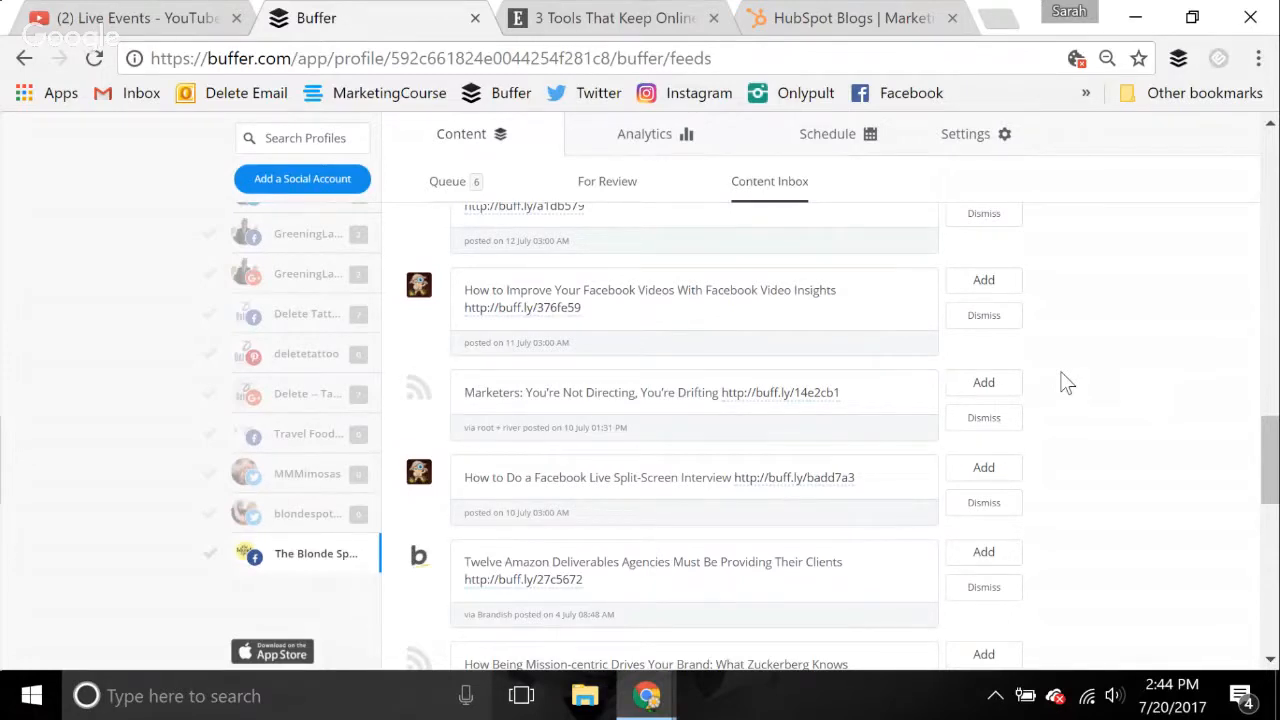
scroll(1065, 383, down, 3)
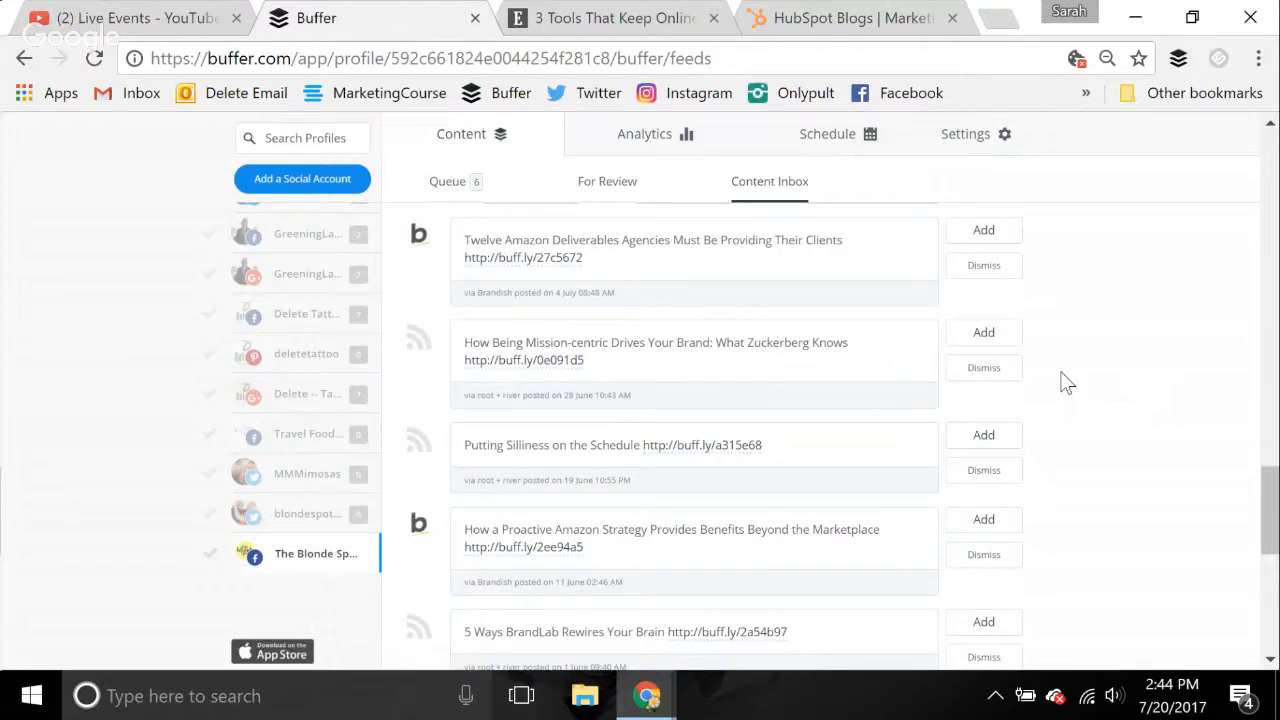
scroll(1200, 308, up, 15)
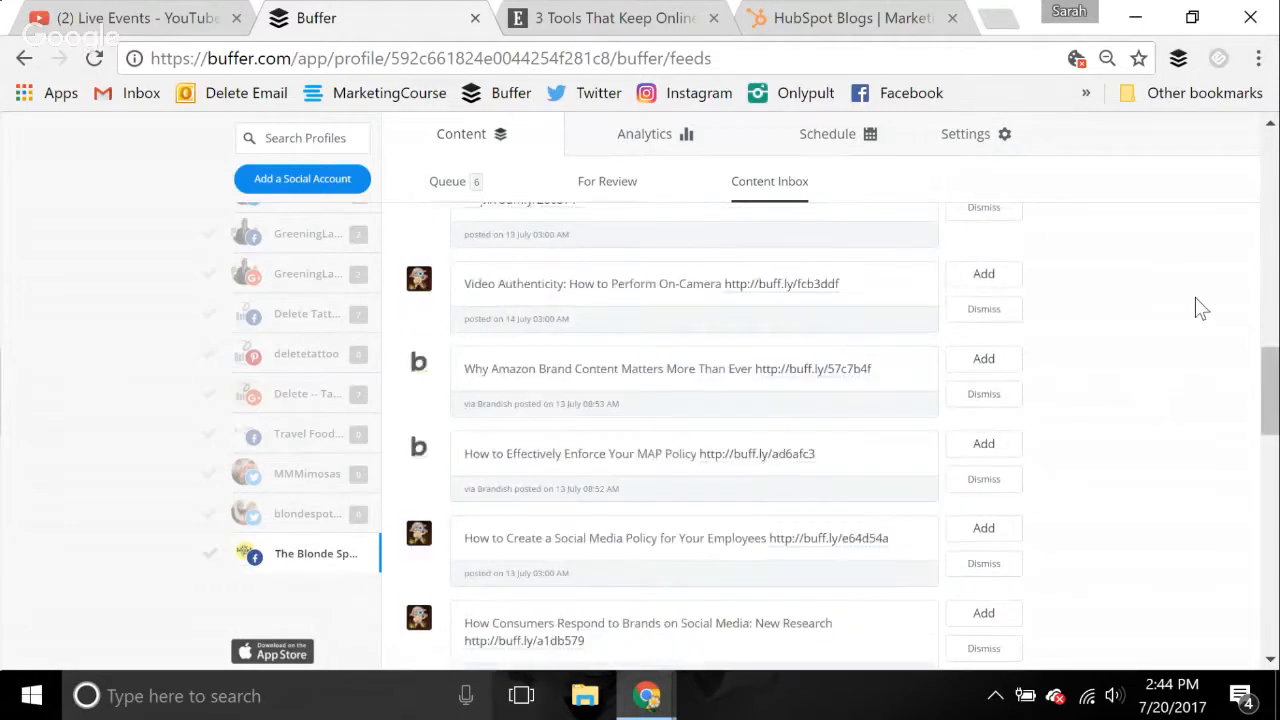
scroll(1200, 308, up, 8)
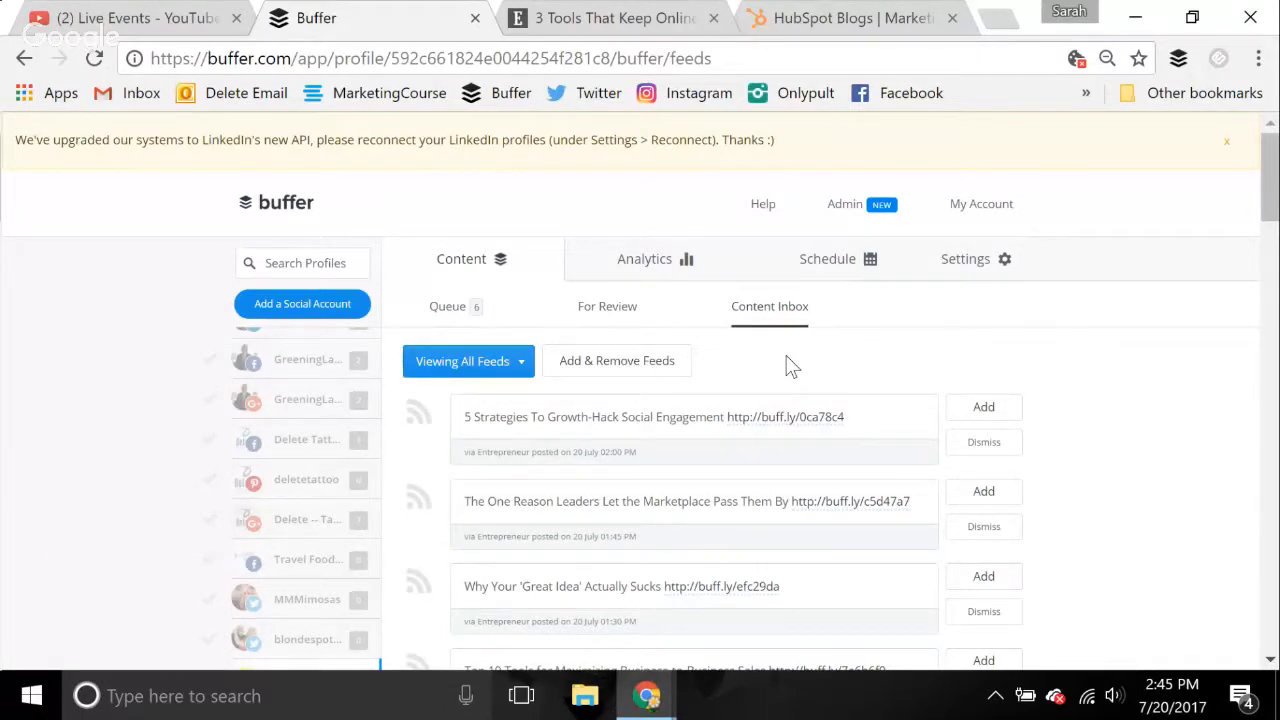
scroll(1073, 493, down, 1)
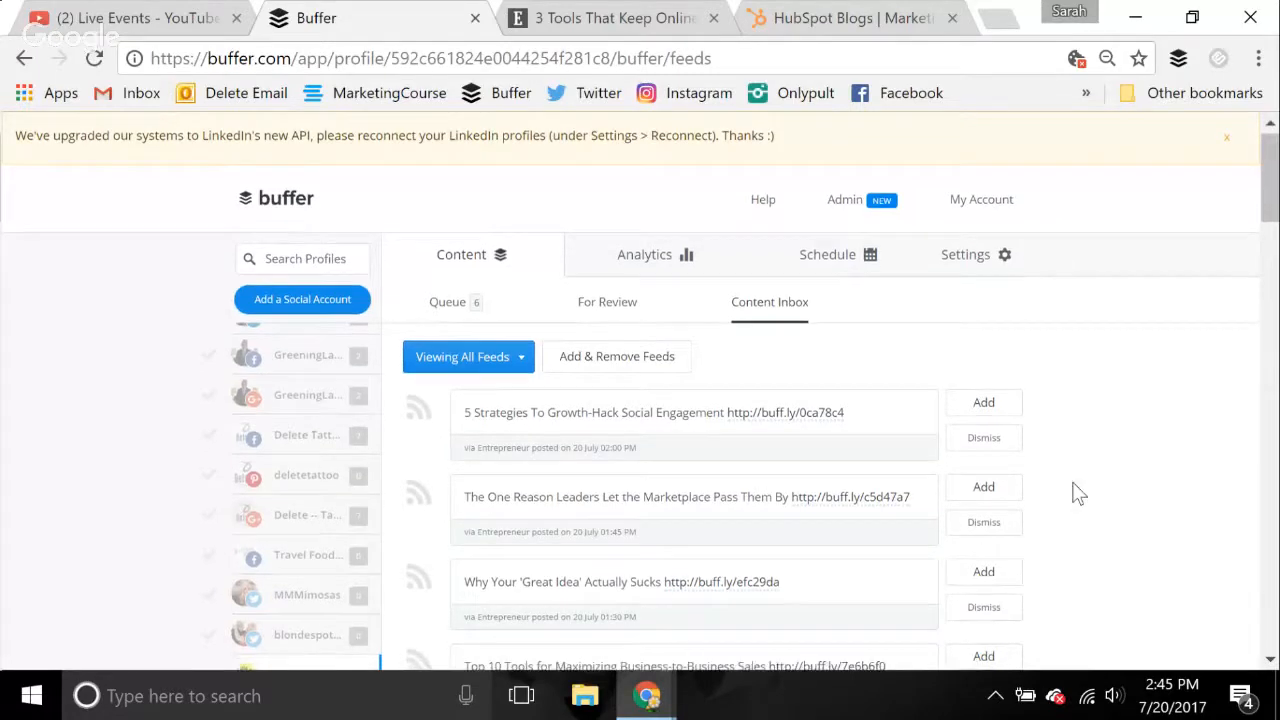
scroll(1073, 493, down, 1)
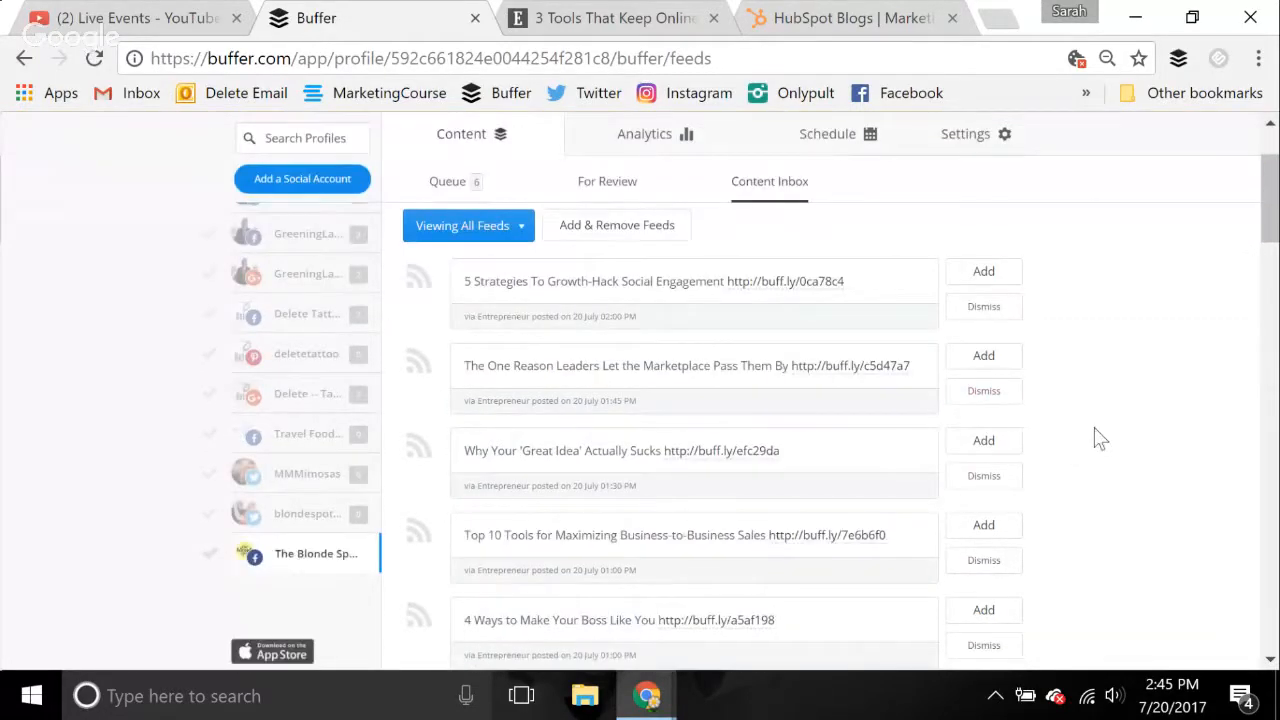
click(986, 530)
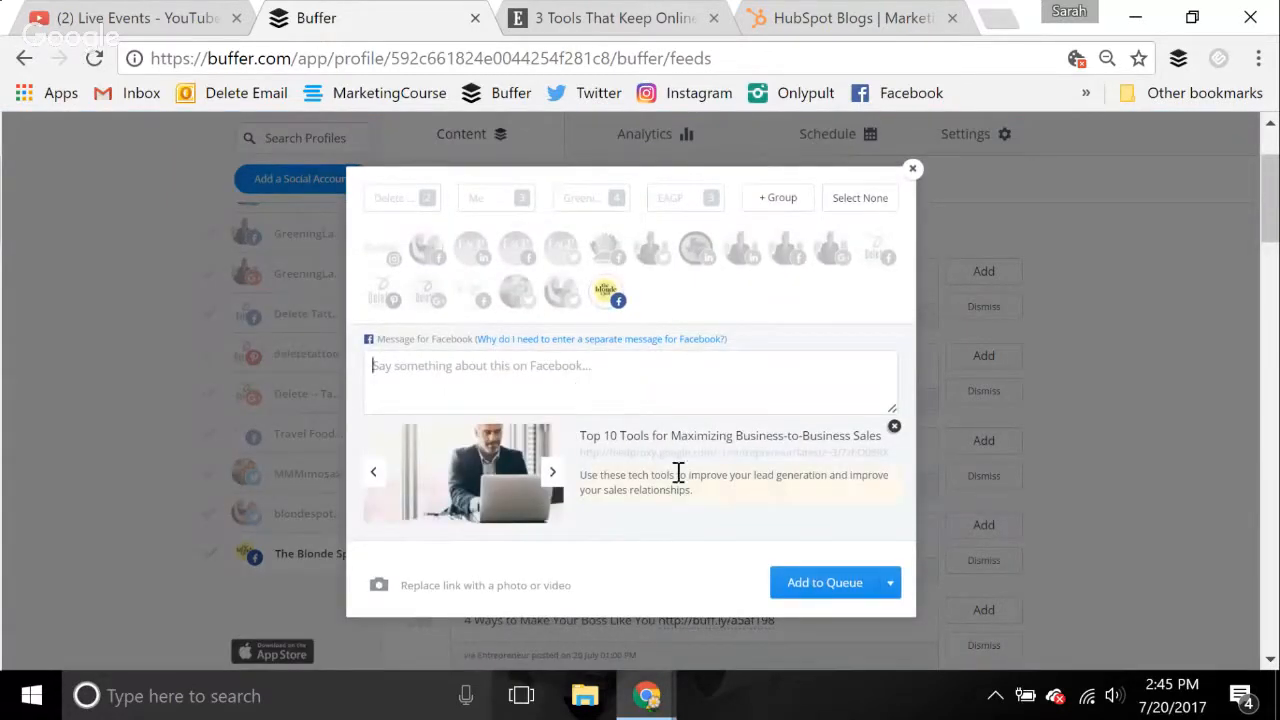
Open the post's linked article "Top 10 Tools for Maximizing Business-to-Business Sales" and skim its list of tools
click(732, 453)
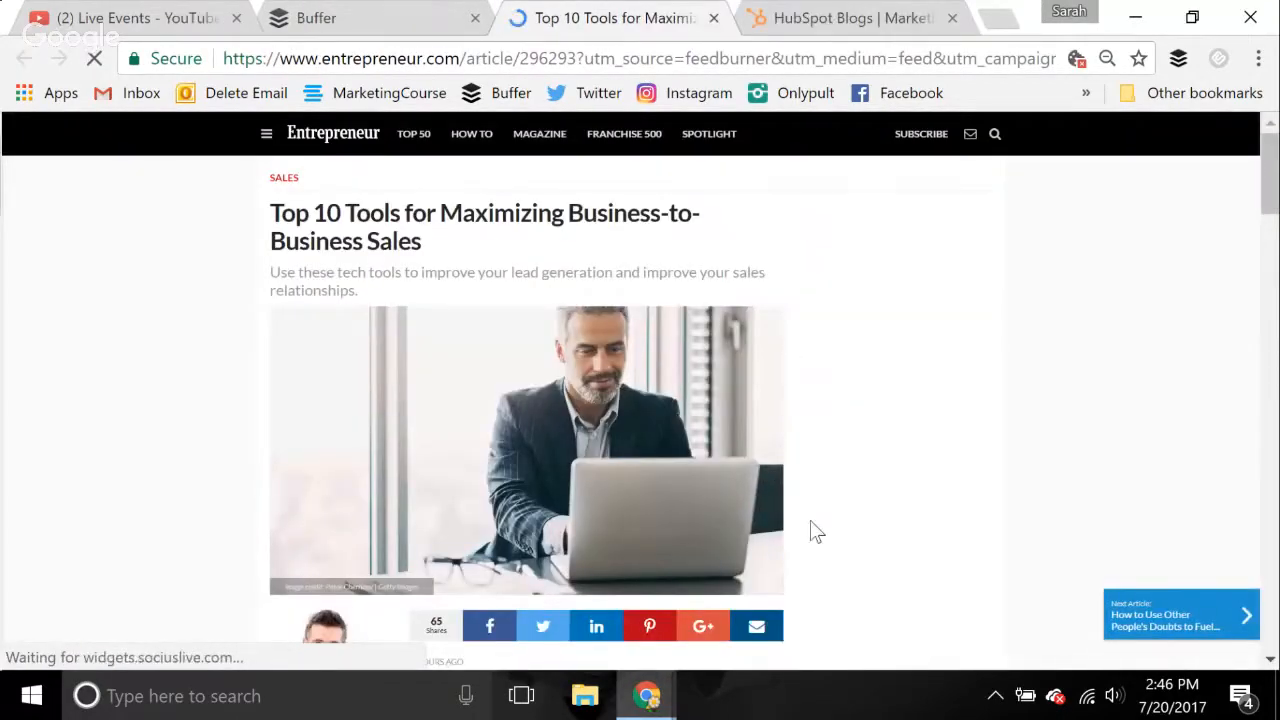
scroll(810, 528, down, 5)
scroll(810, 530, down, 7)
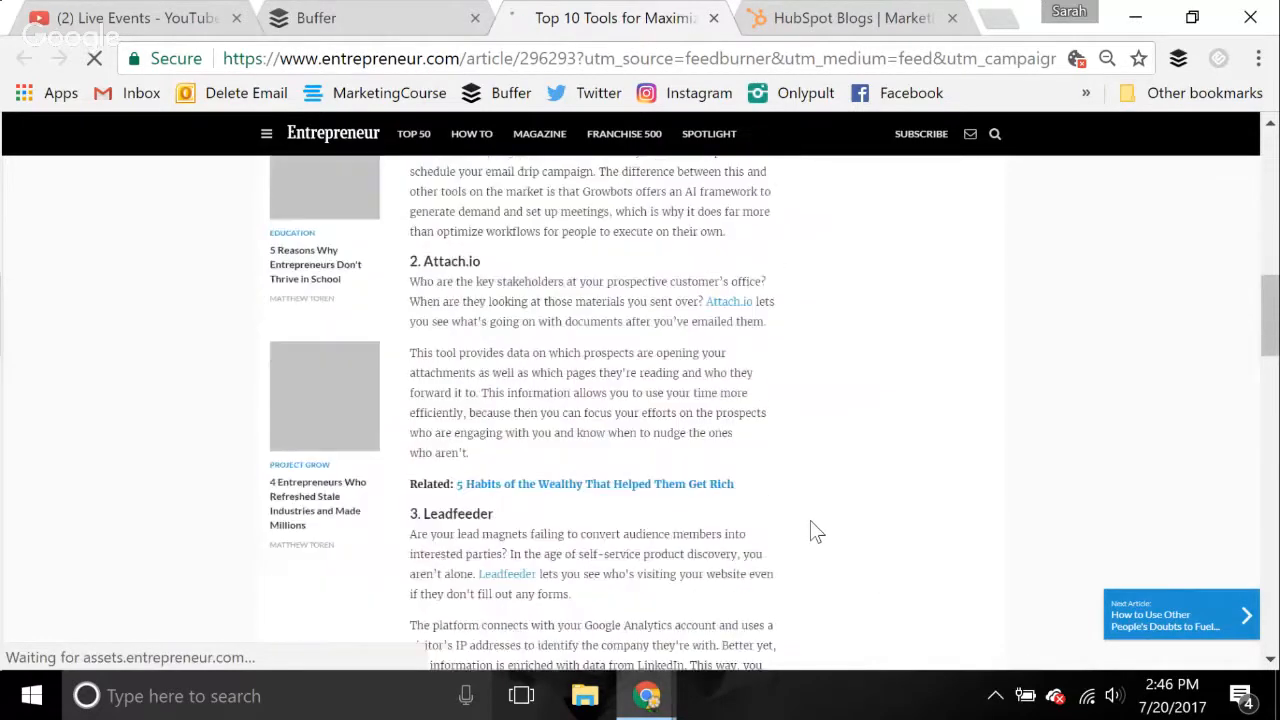
scroll(810, 530, down, 2)
scroll(810, 530, down, 9)
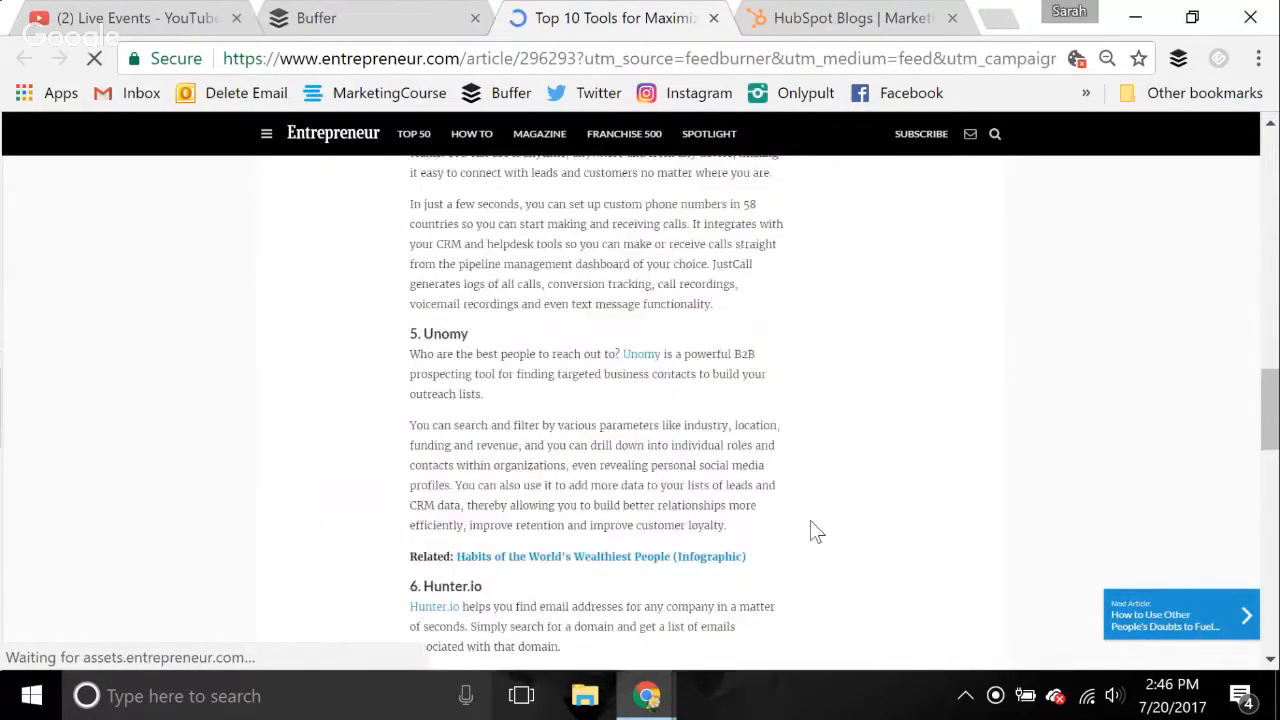
scroll(810, 530, down, 8)
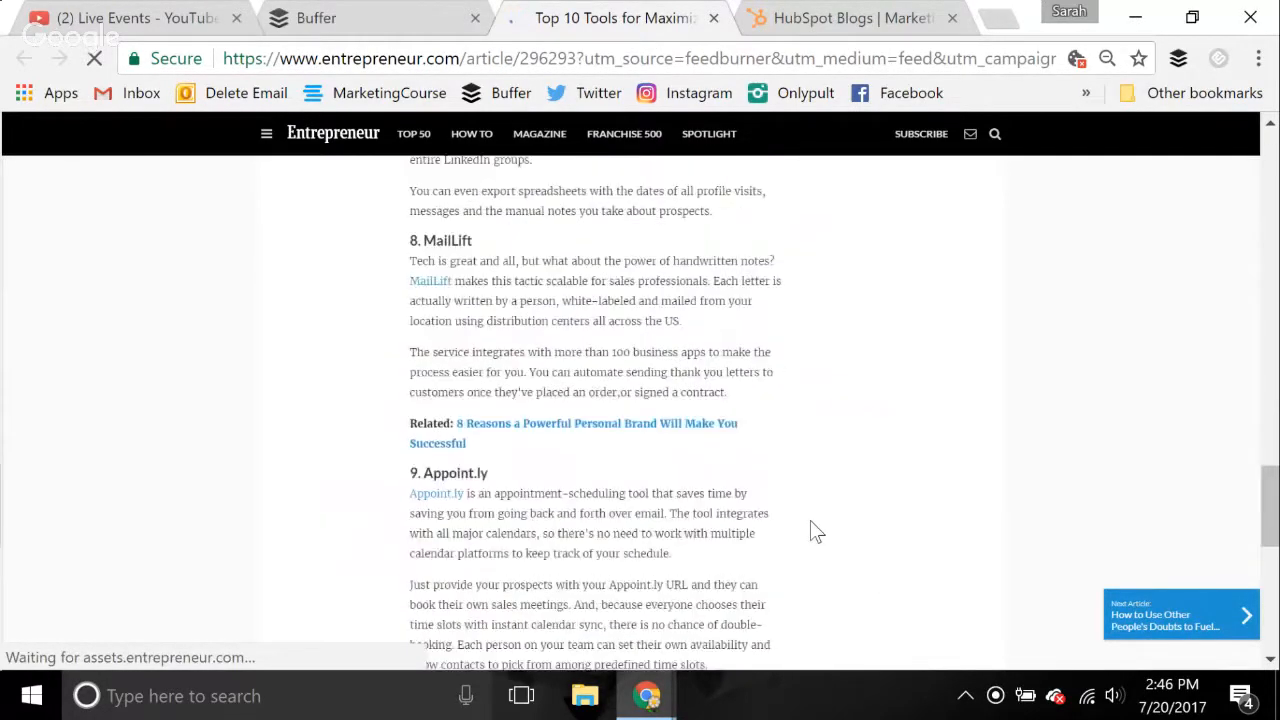
scroll(815, 530, down, 3)
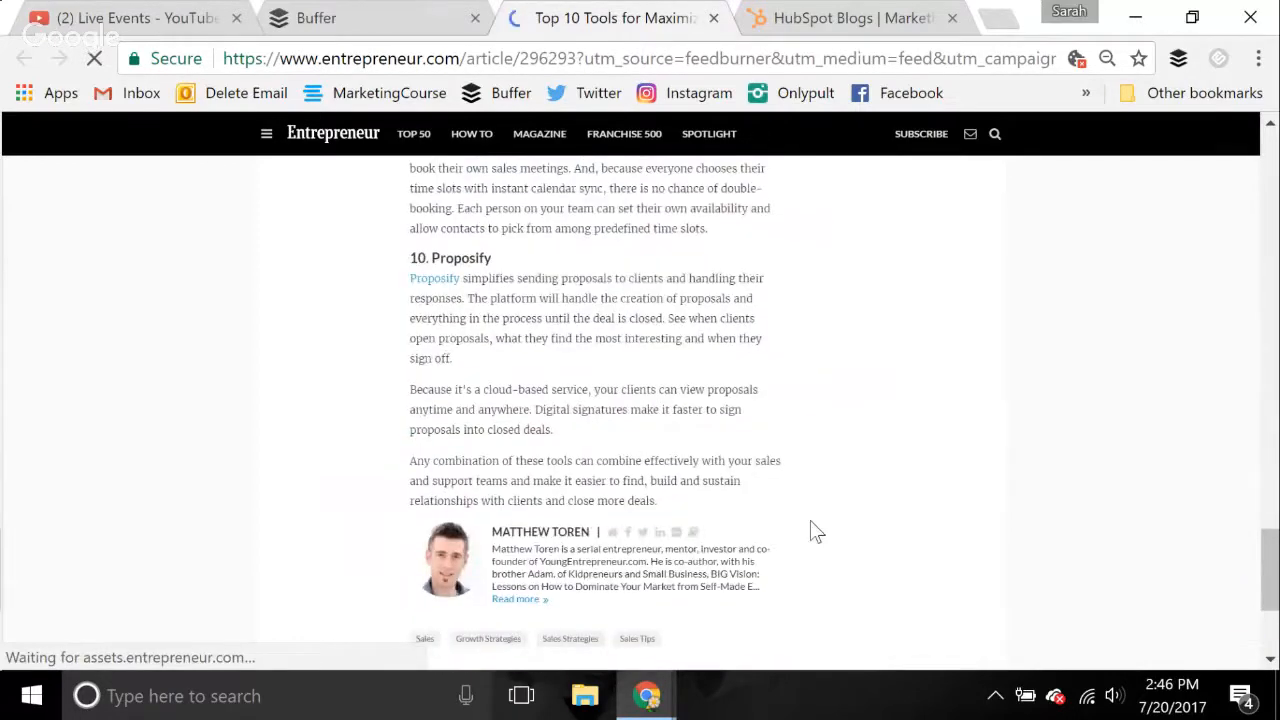
Return to the post draft and begin the Facebook message with "Some of these tools are a little newer, but seem promising."
click(386, 14)
click(619, 366)
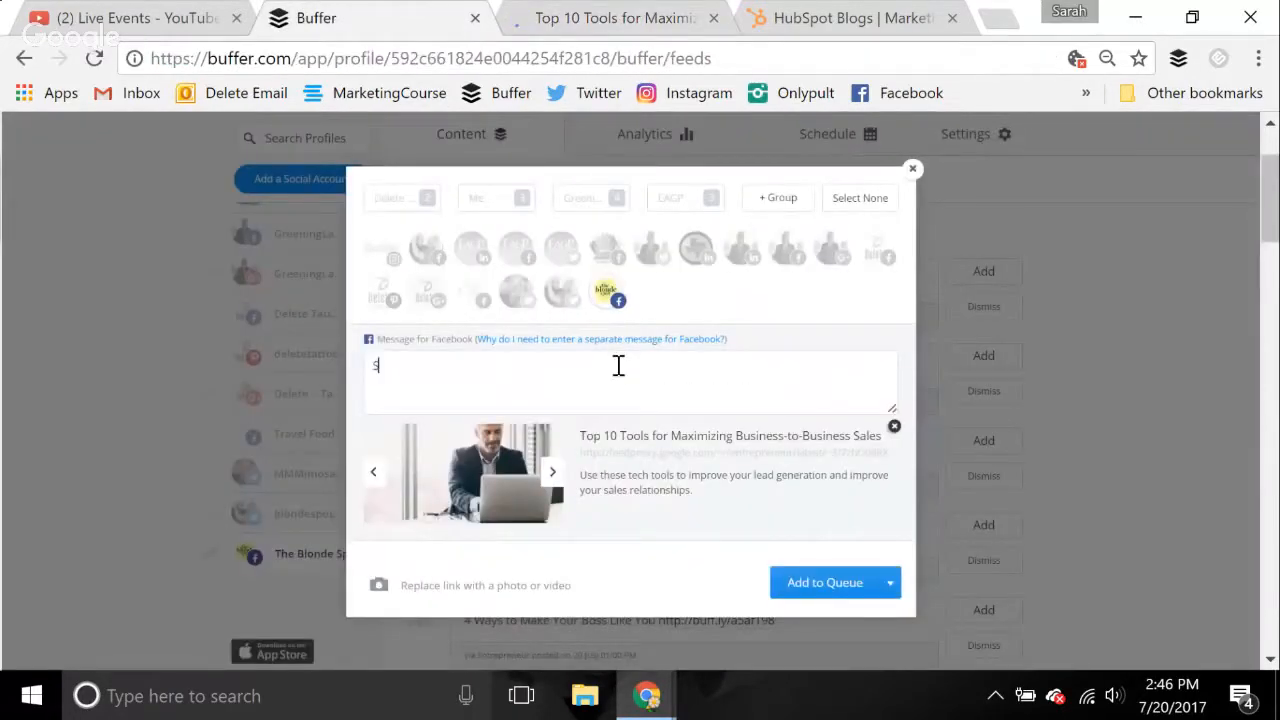
text(Some th)
key(BackSpace)
key(BackSpace)
key(BackSpace)
text(of these tools)
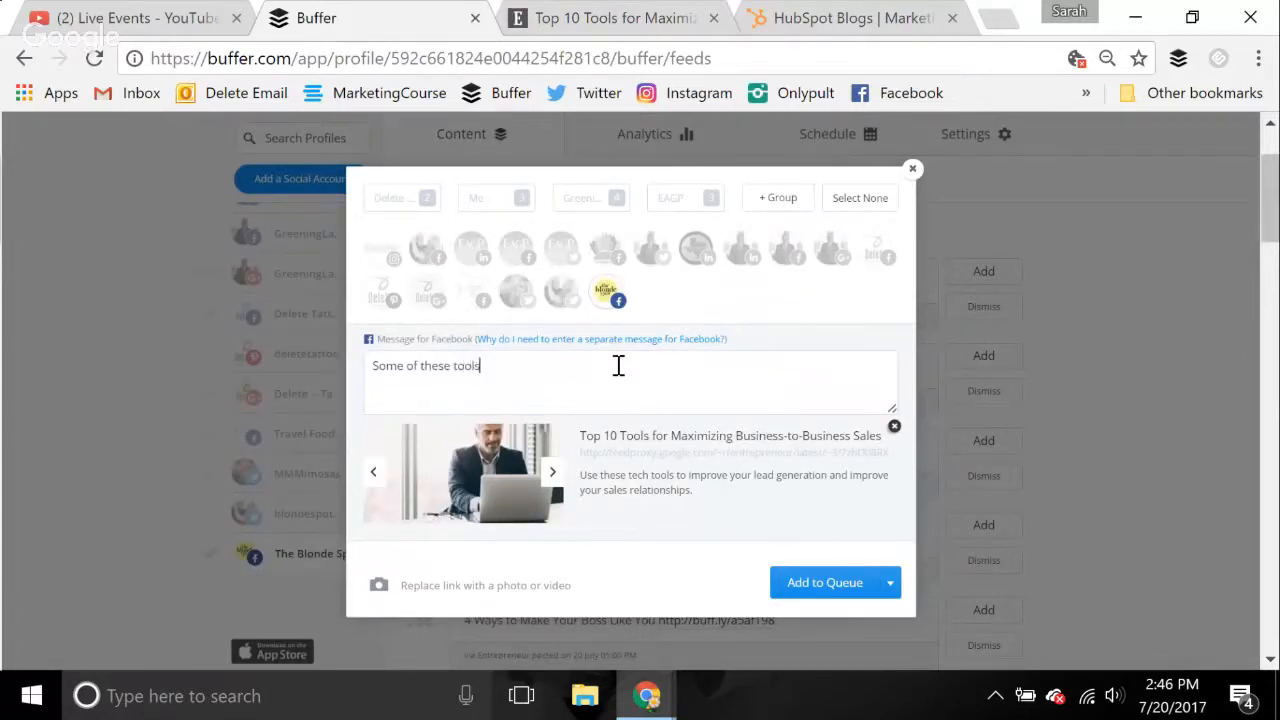
text( are a little newer, but seem prom)
text(ising. What)
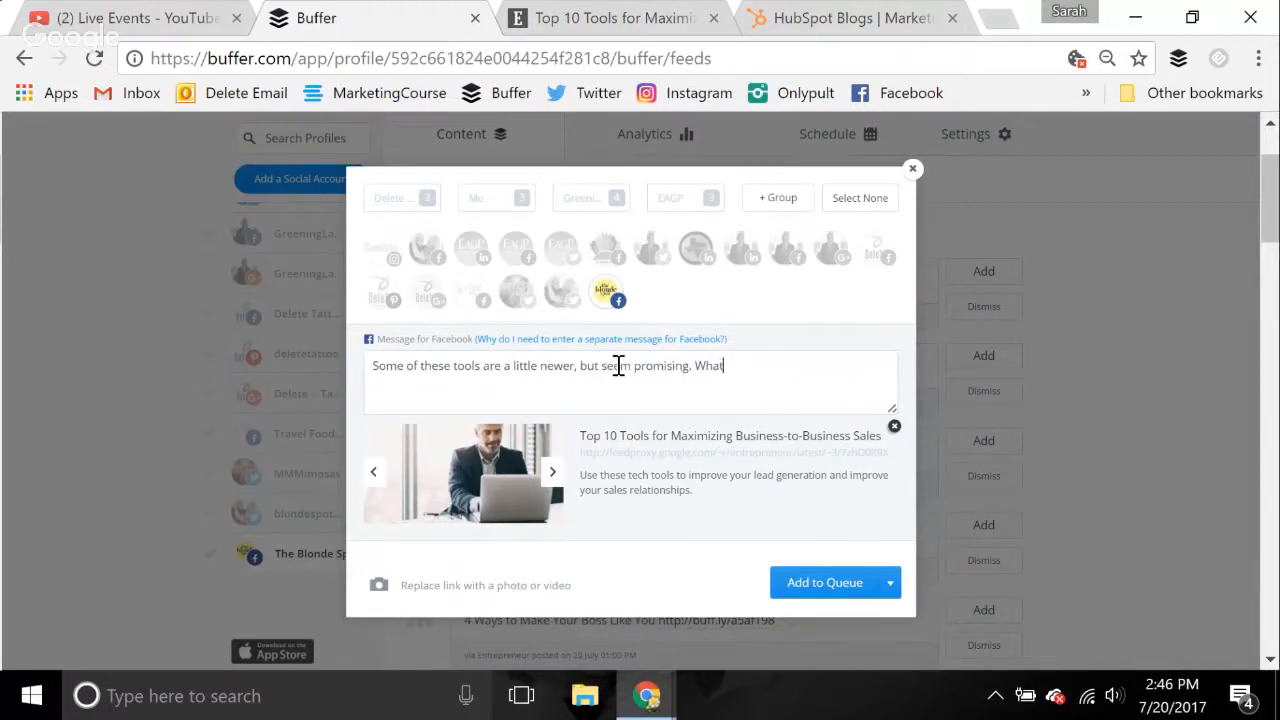
text( do you think, would you be willing to)
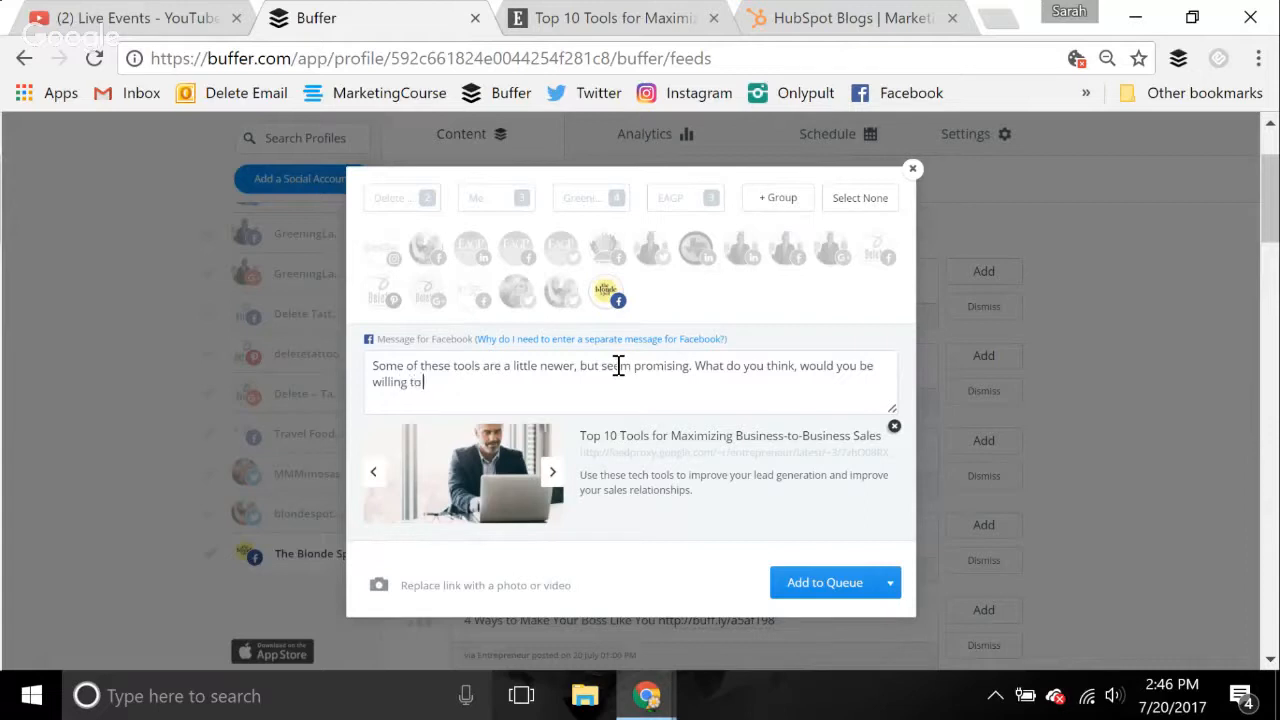
text( try out a product like any of)
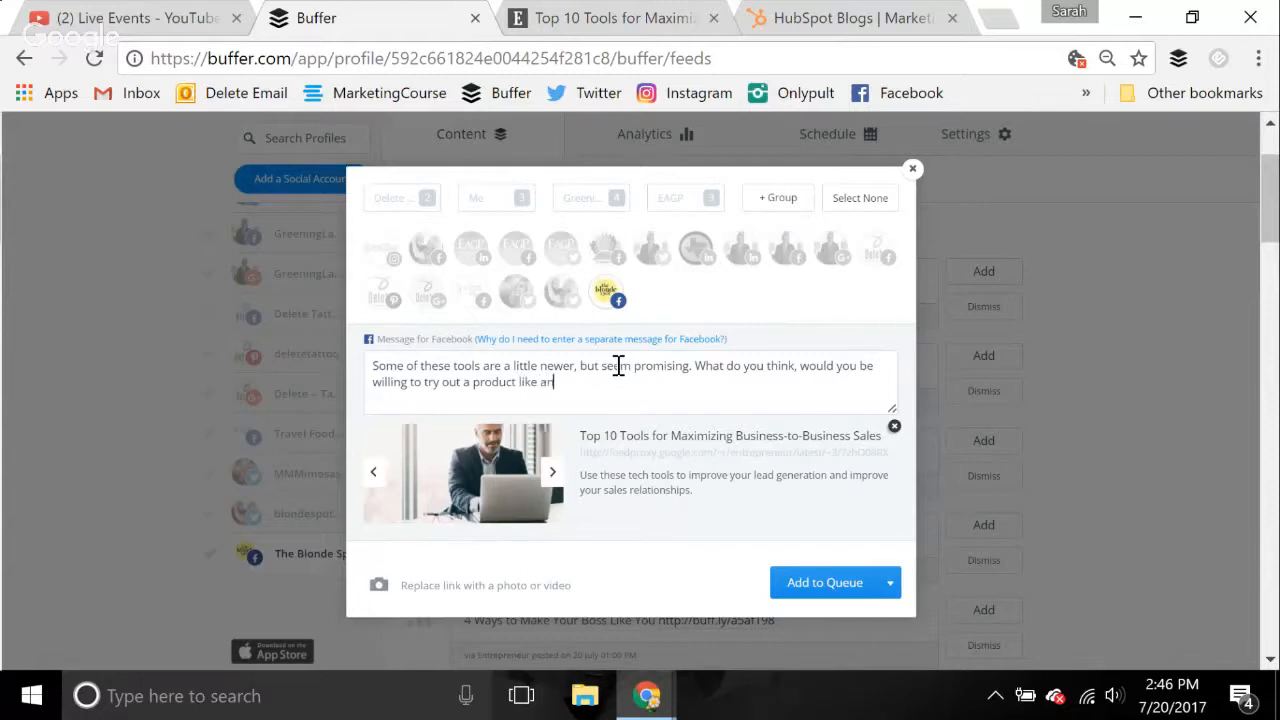
text( these?)
Finish the message with "What do you think, would you be willing to try out a product like any of these" and queue the post
click(820, 584)
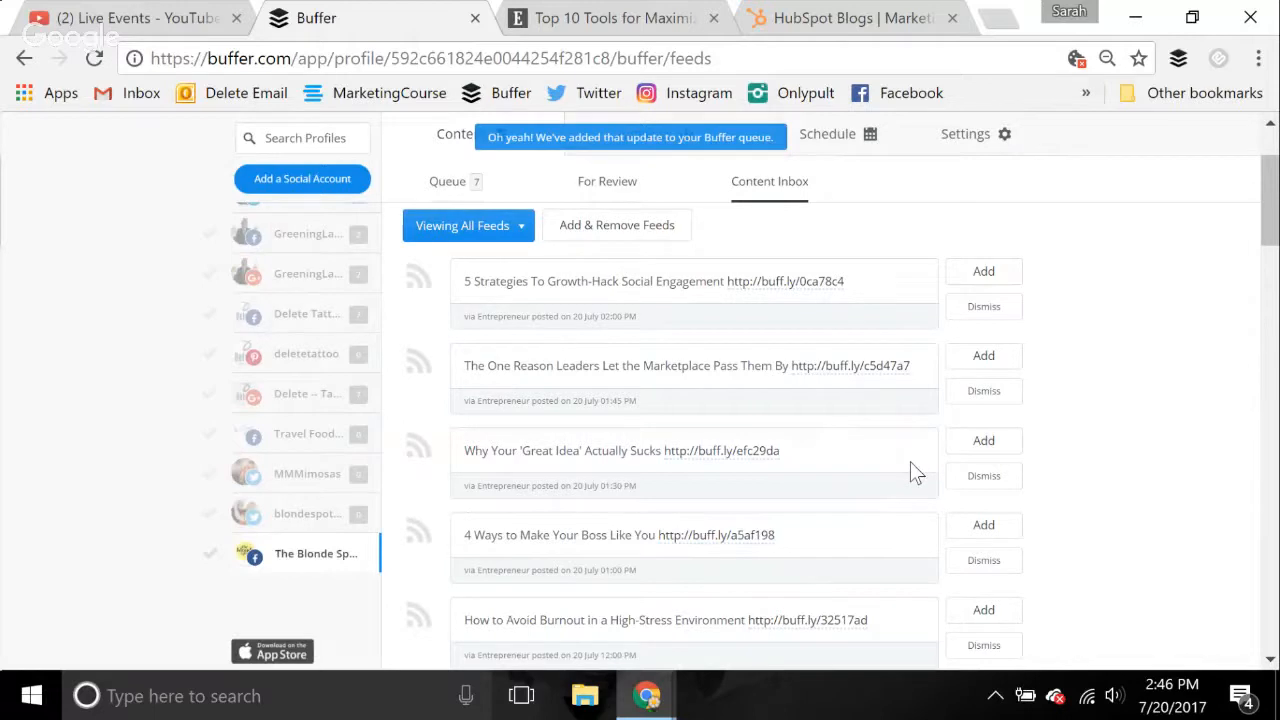
Start a post from the Entrepreneur item "Why Your 'Great Idea' Actually Sucks" and skim through its source article
click(988, 446)
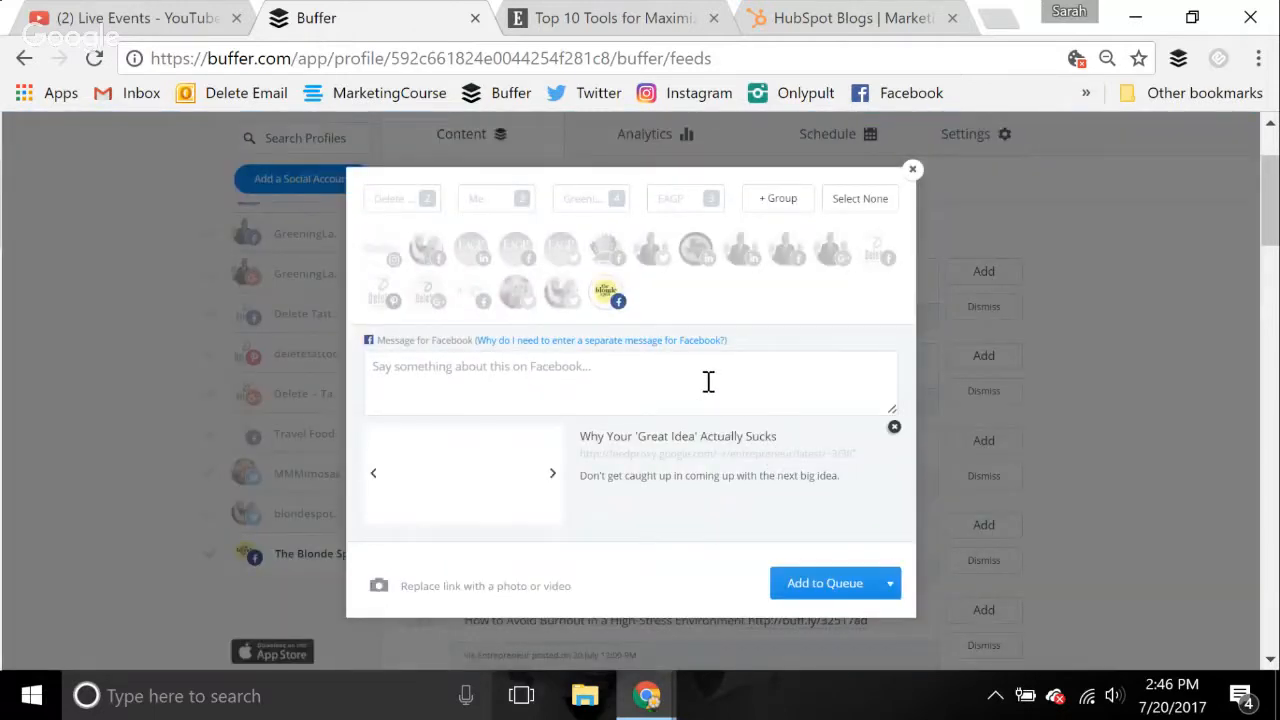
click(760, 463)
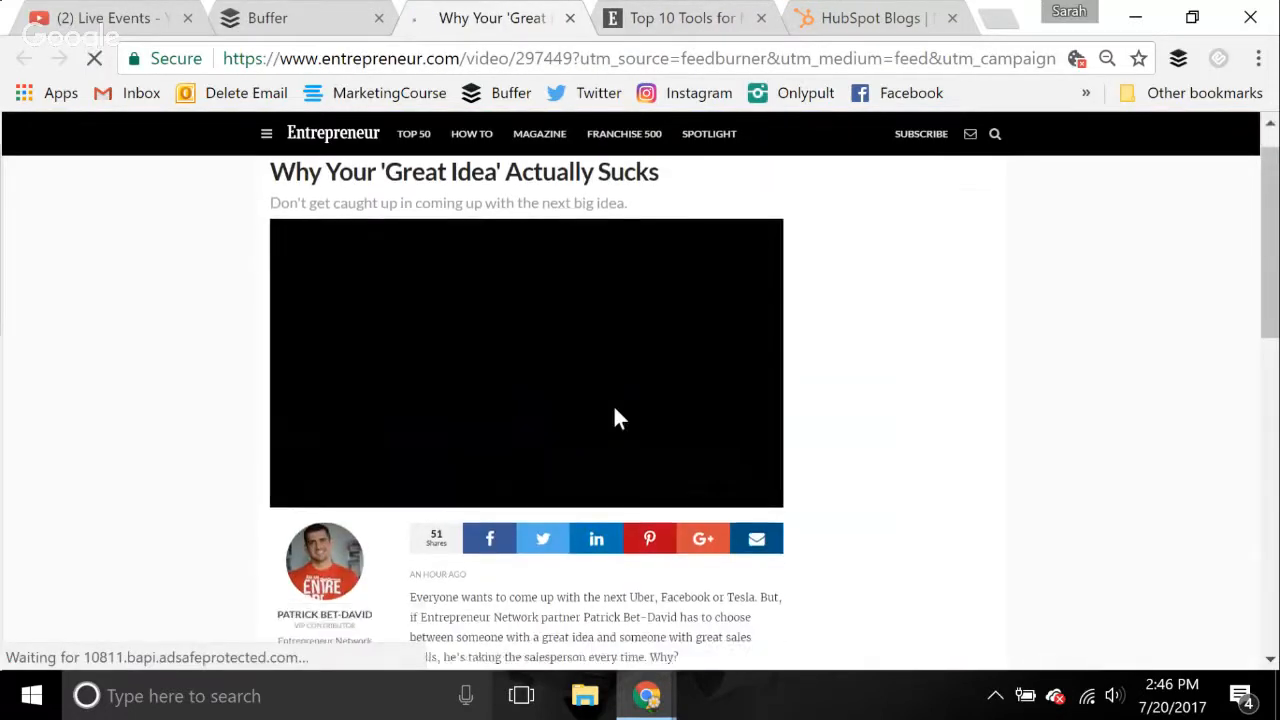
scroll(615, 410, down, 3)
scroll(615, 418, down, 1)
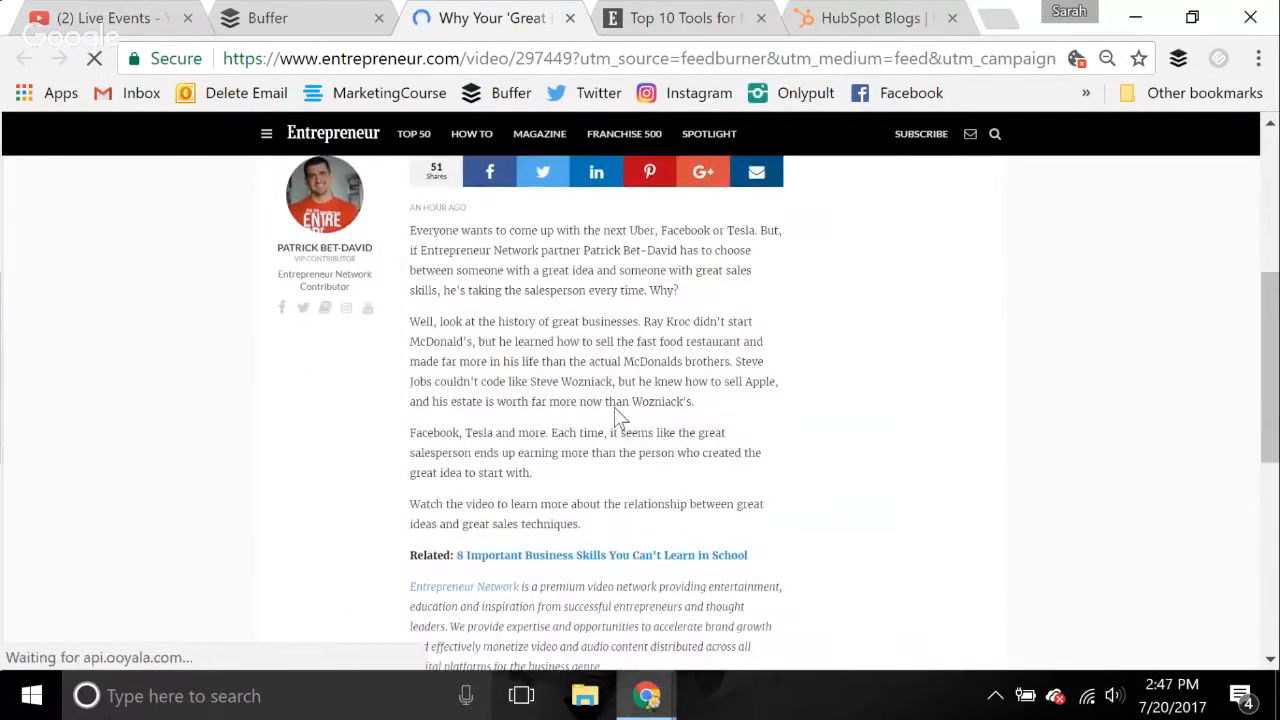
scroll(615, 418, down, 1)
scroll(614, 407, down, 5)
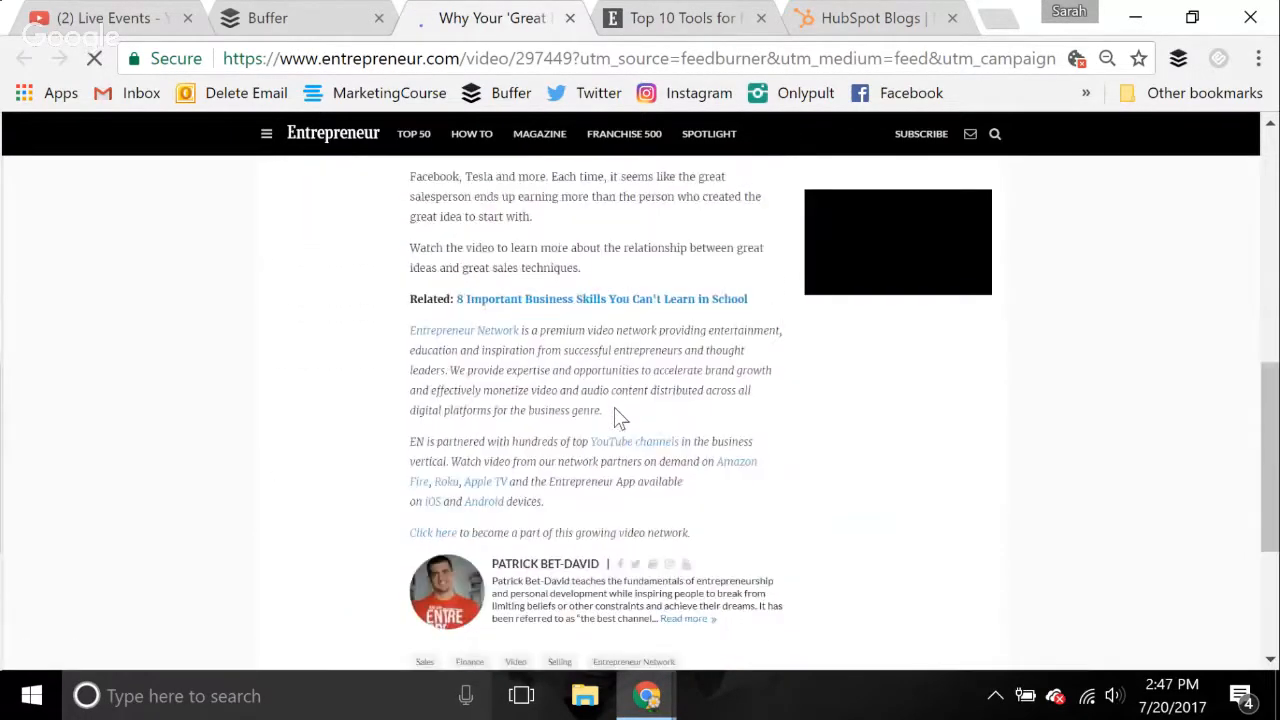
scroll(600, 405, up, 10)
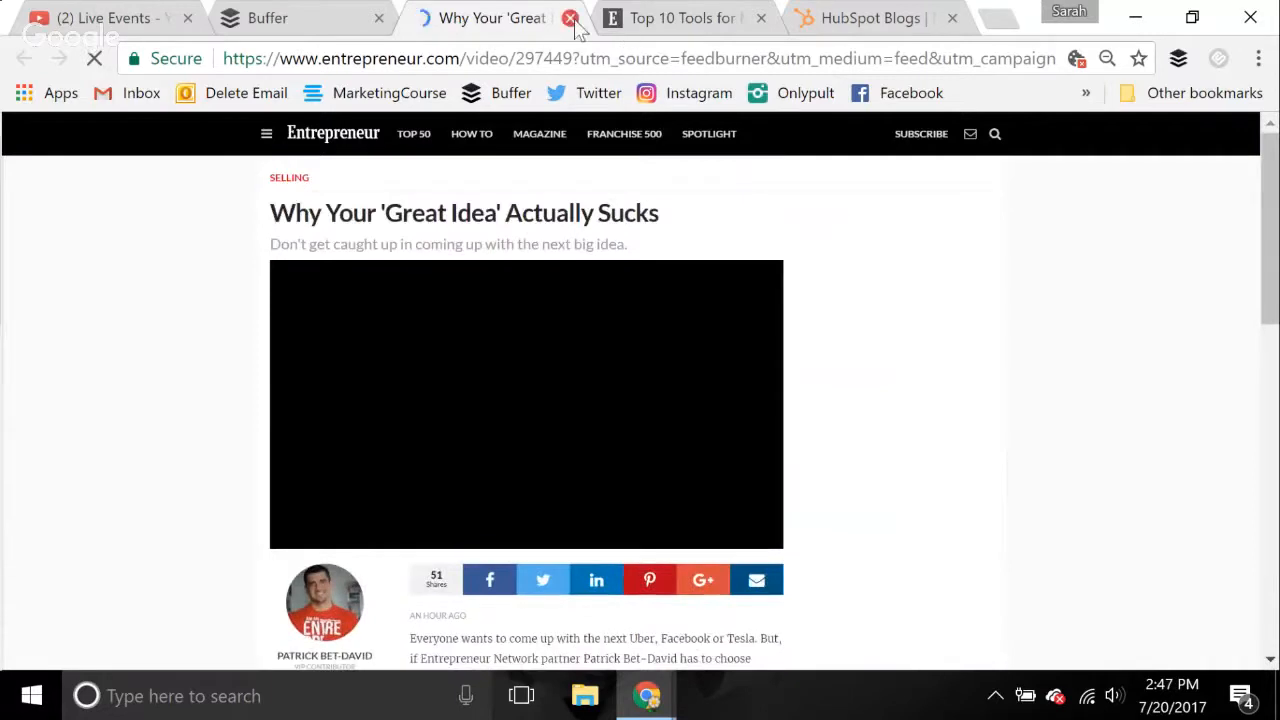
key(ctrl+w)
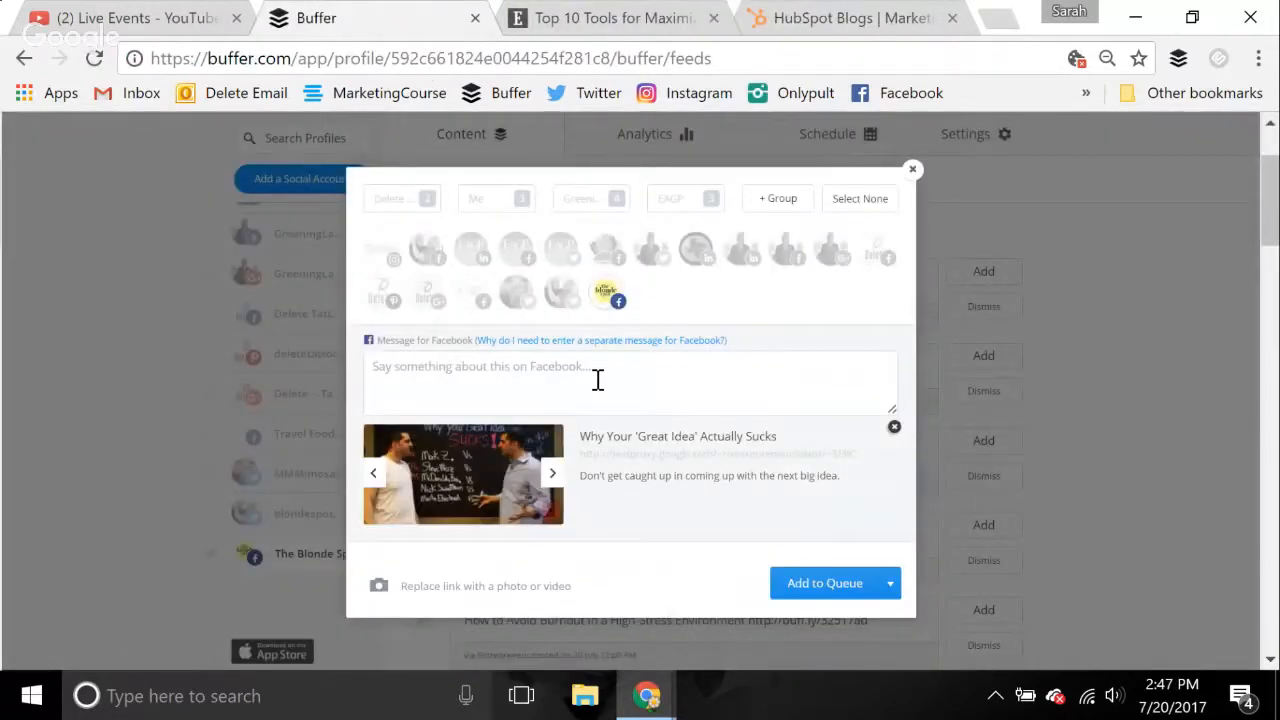
Write the message "Staying mission-focused is important. With that said, not every great idea is worth looking into."
click(597, 379)
text(Staying mis)
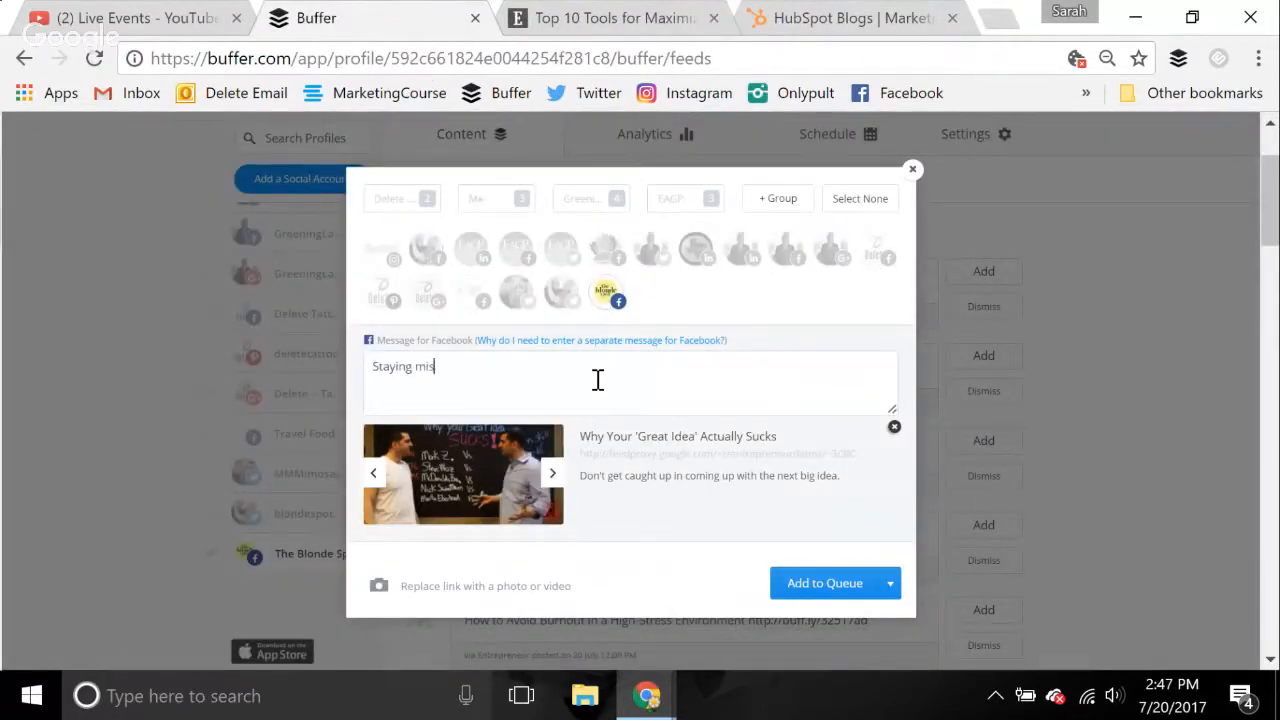
text(sione)
text(focused is important.)
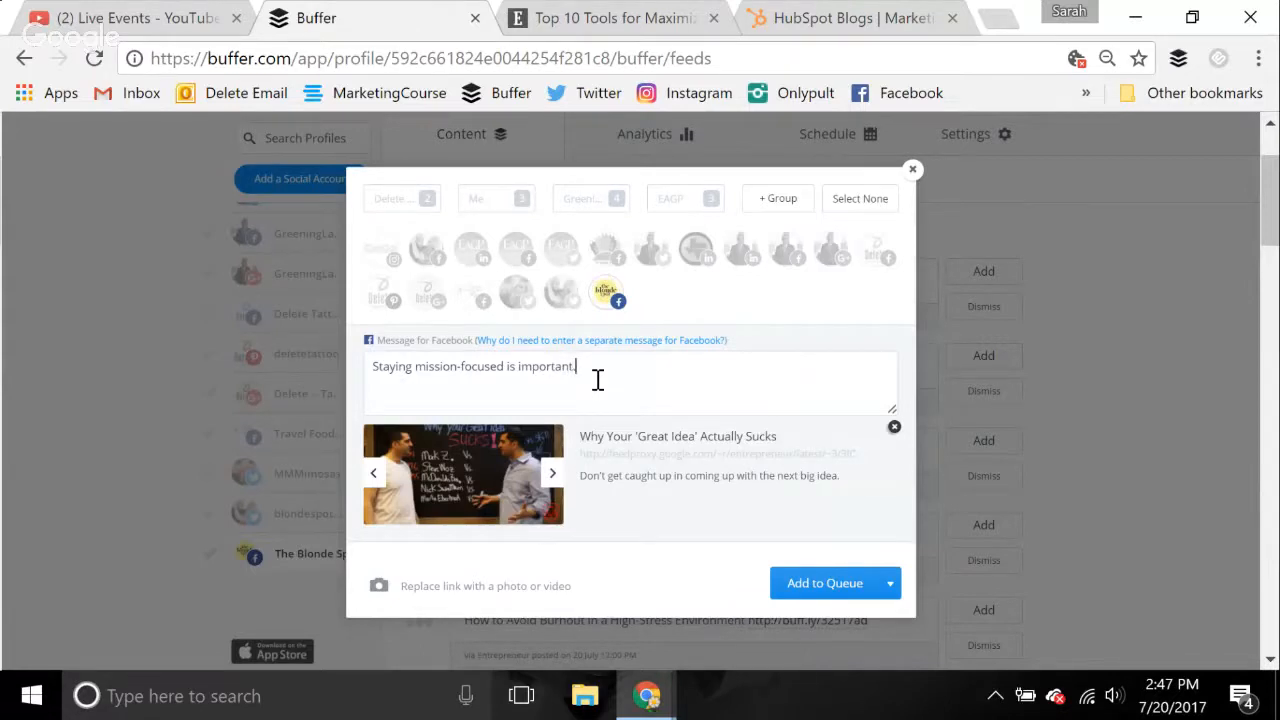
text( With that said, not every great idea)
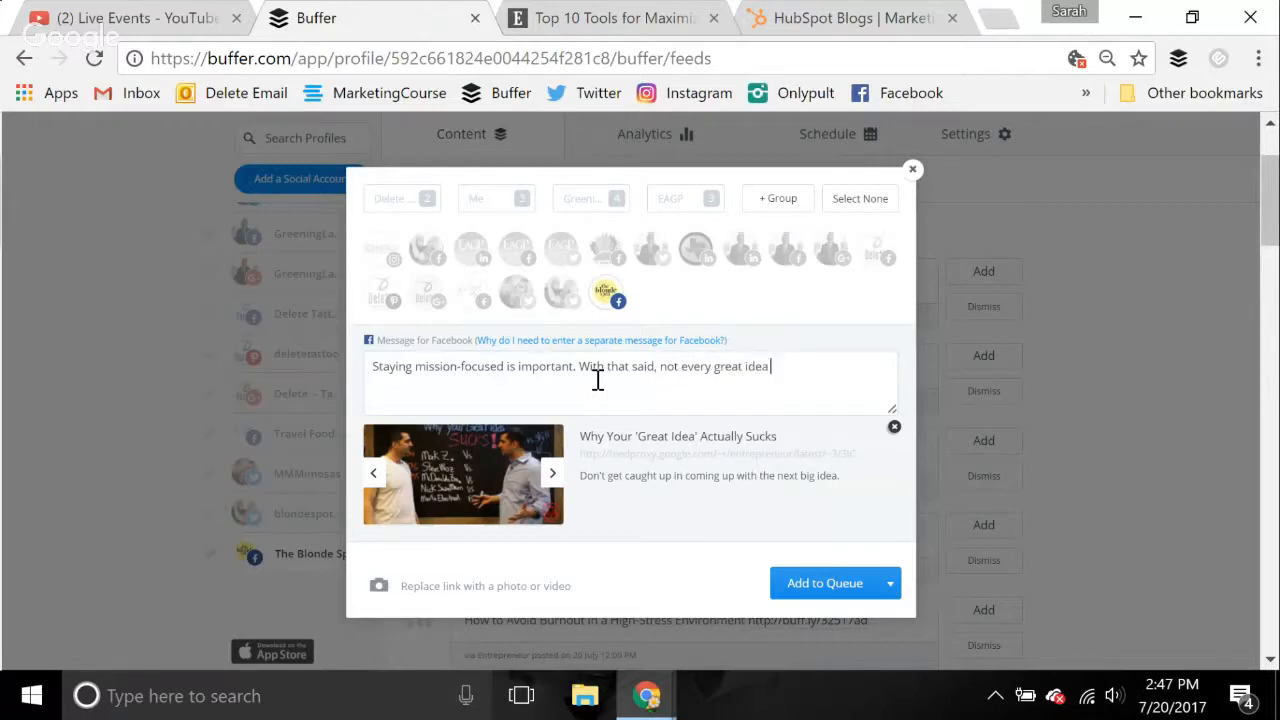
text( is worth looking into.)
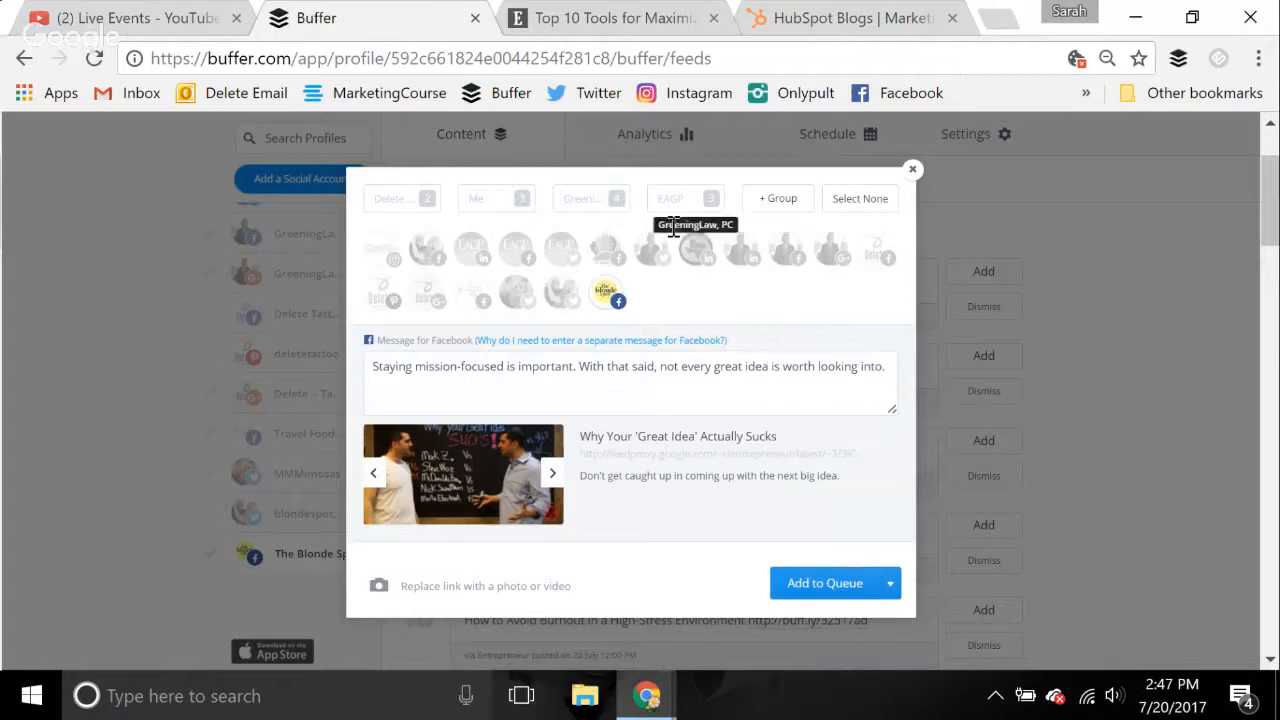
Reopen the post's linked article in place of the old "Top 10 Tools" page and add the post to the queue
click(730, 463)
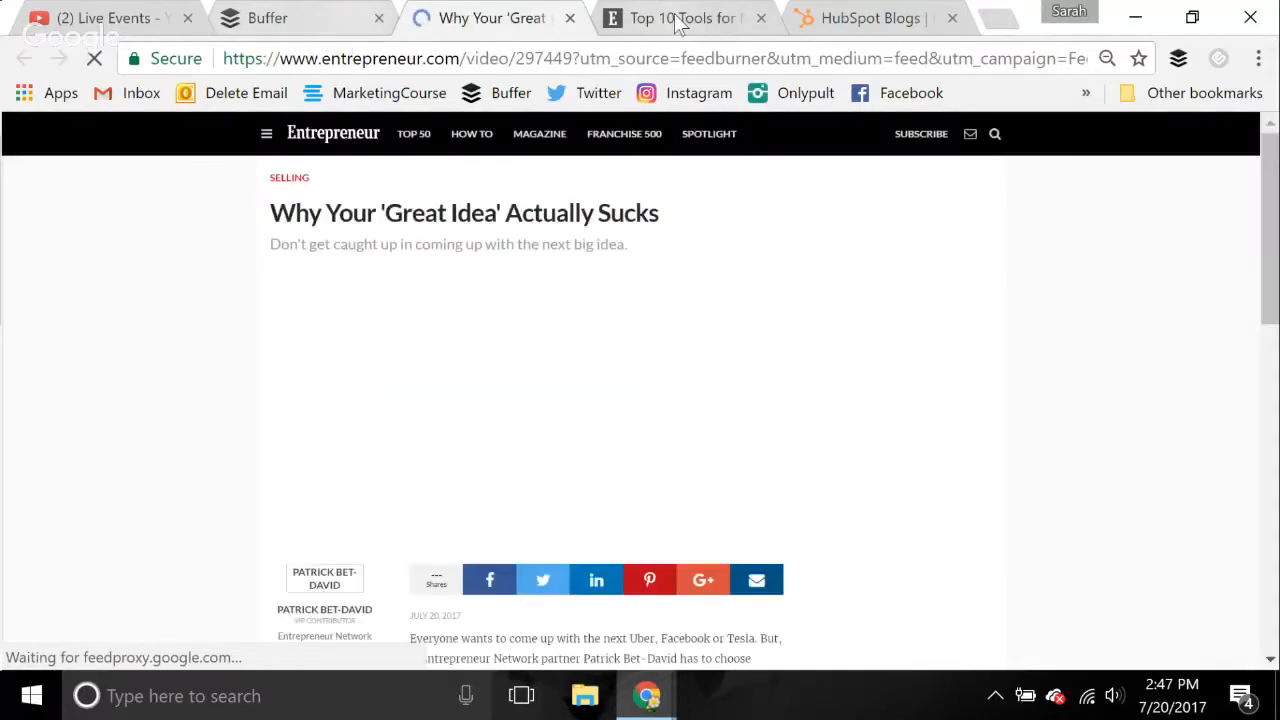
middle_click(676, 22)
click(315, 22)
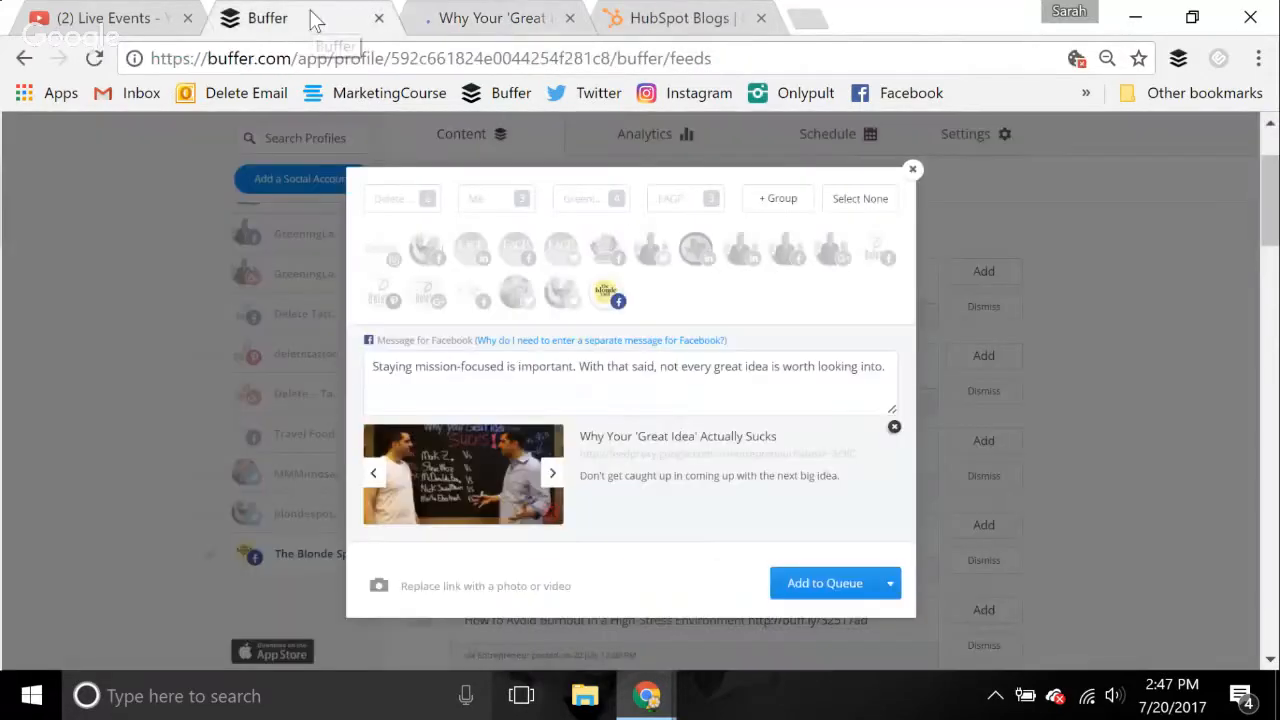
click(825, 583)
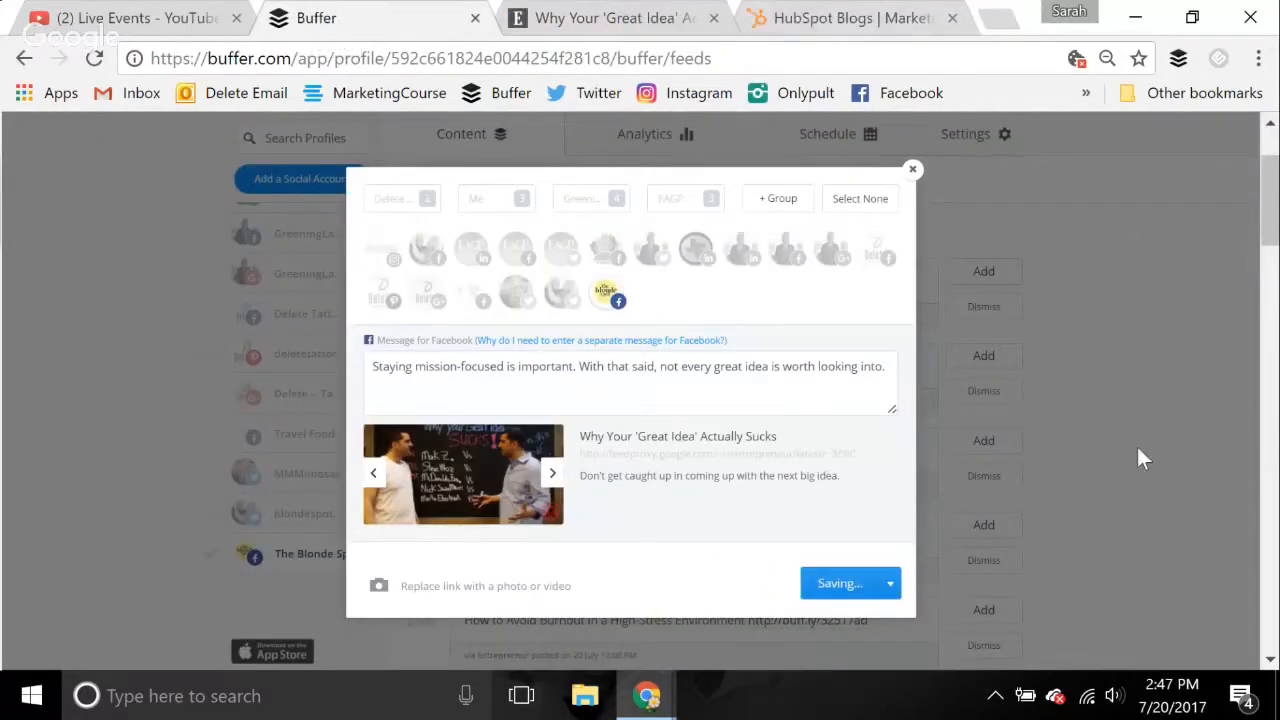
Copy the web address of the "Why Your 'Great Idea' Actually Sucks" article and paste it into a new post in the queue
click(567, 18)
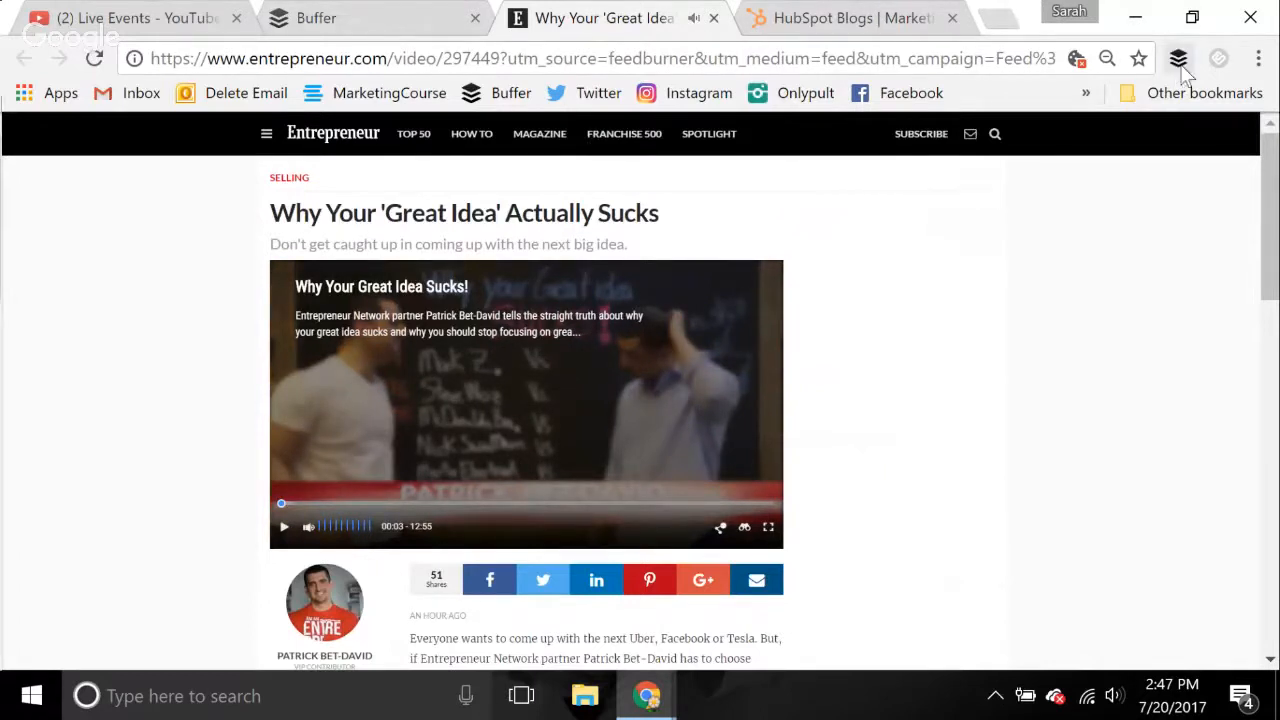
click(831, 67)
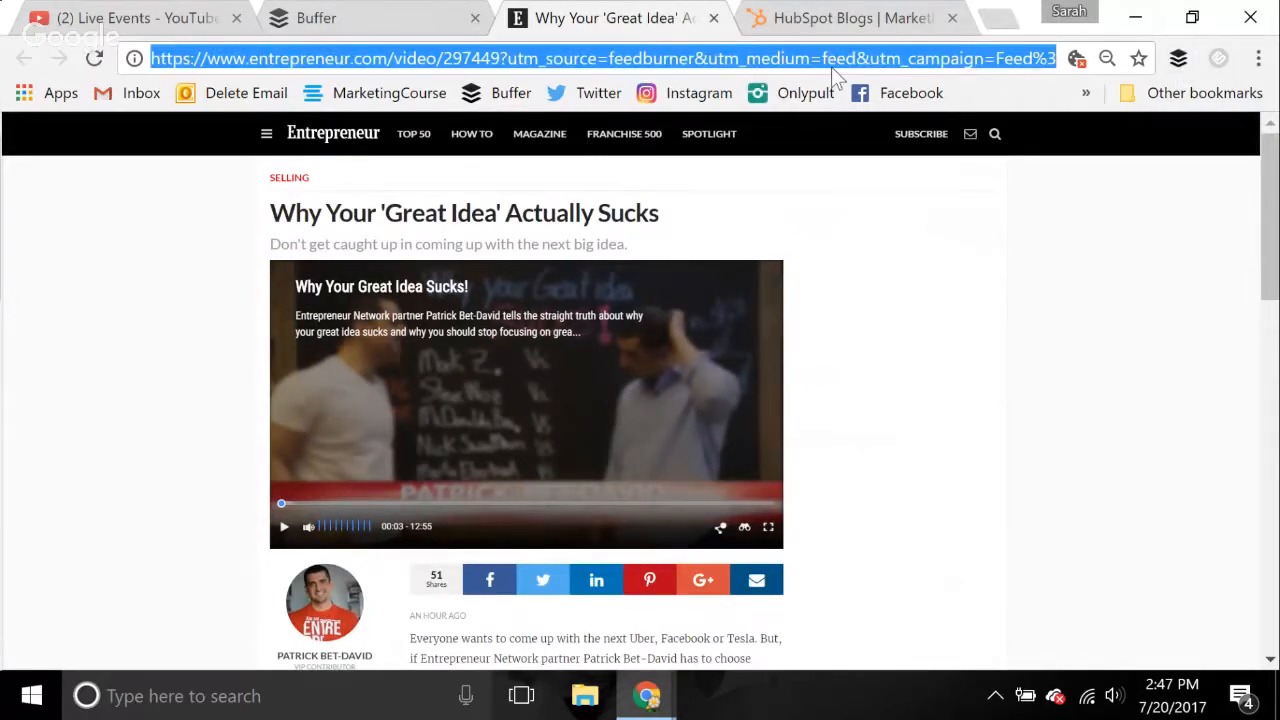
click(310, 20)
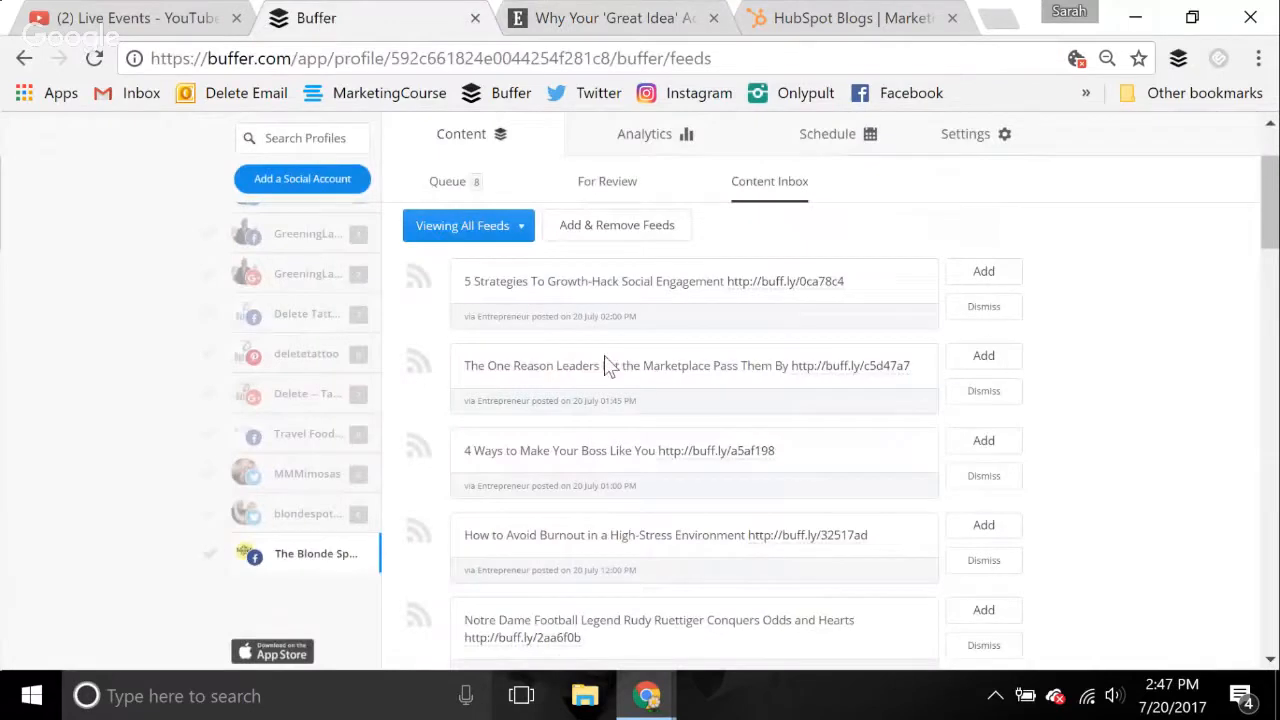
click(448, 188)
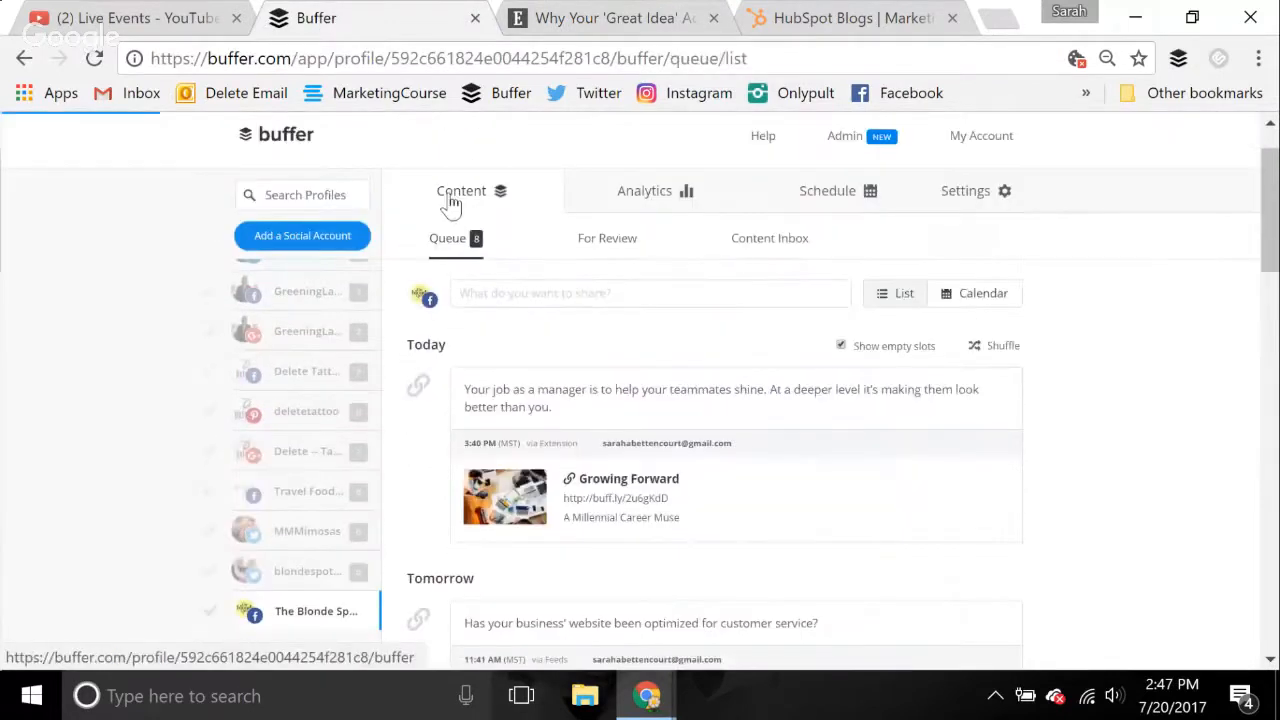
click(633, 298)
key(ctrl+v)
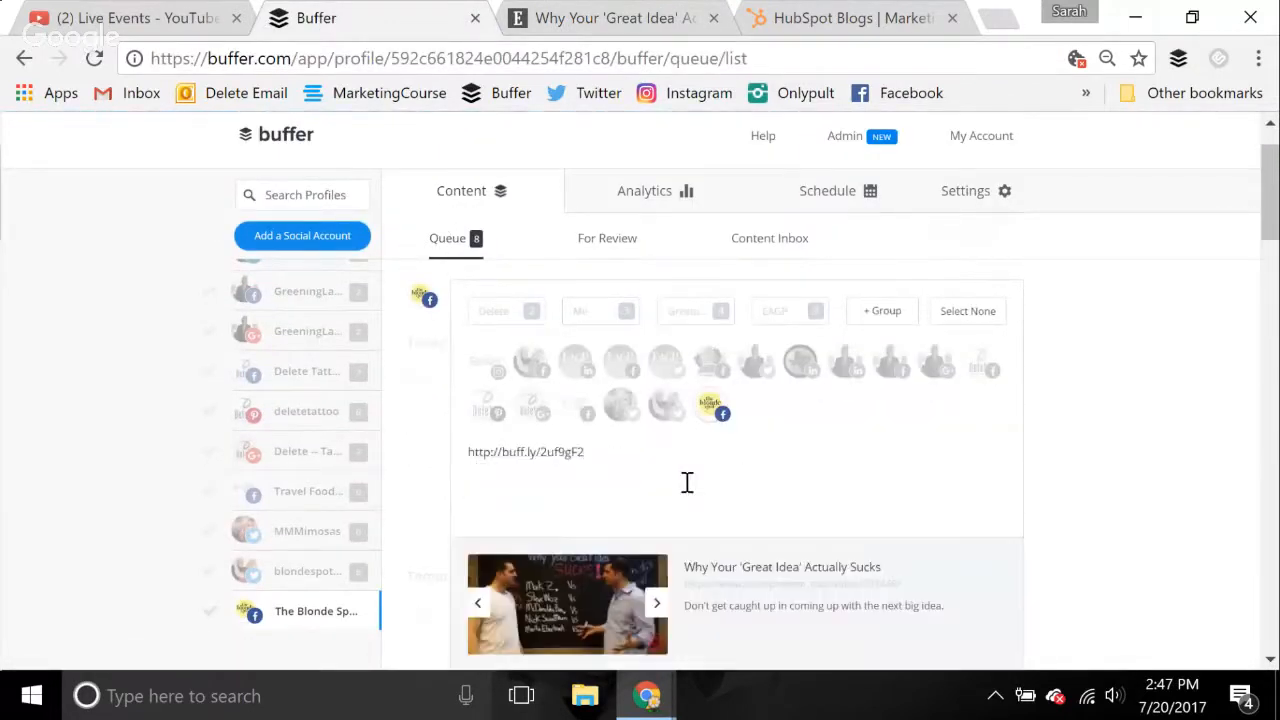
Replace the link preview's thumbnail with the image StockSnap_Y2P39NGLLO from the Downloads folder
scroll(723, 517, down, 2)
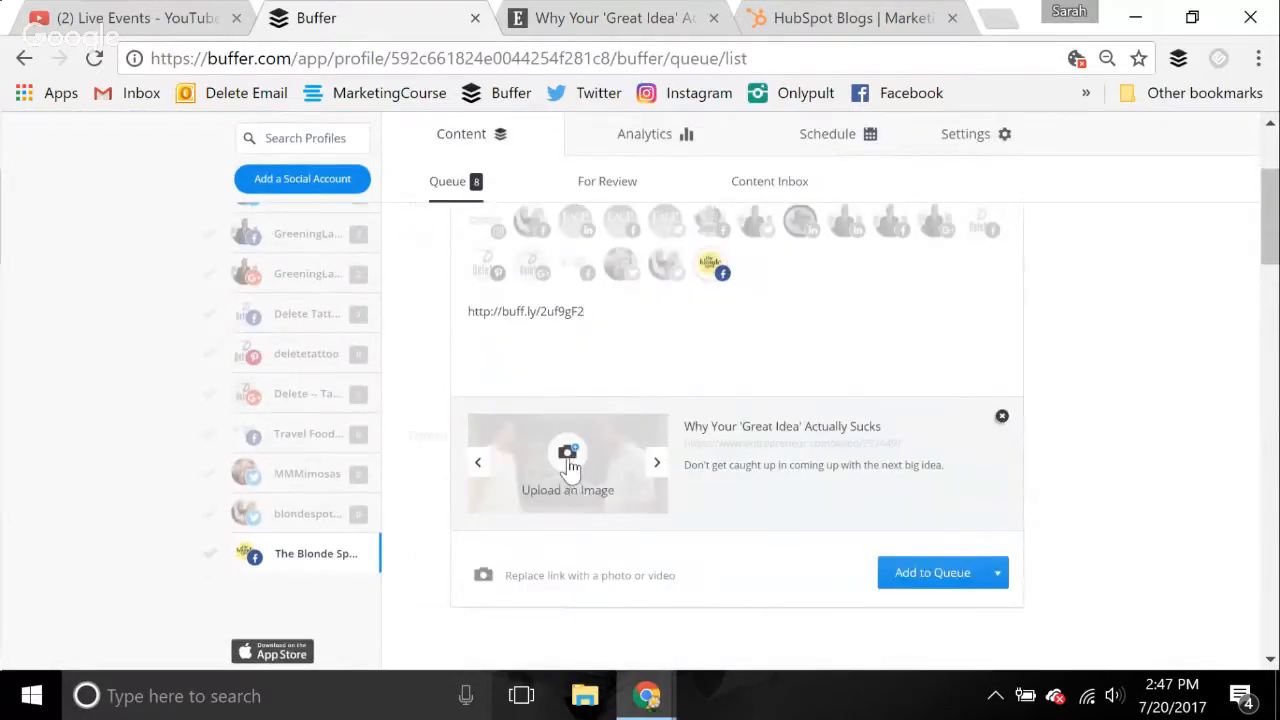
click(568, 457)
scroll(520, 347, down, 2)
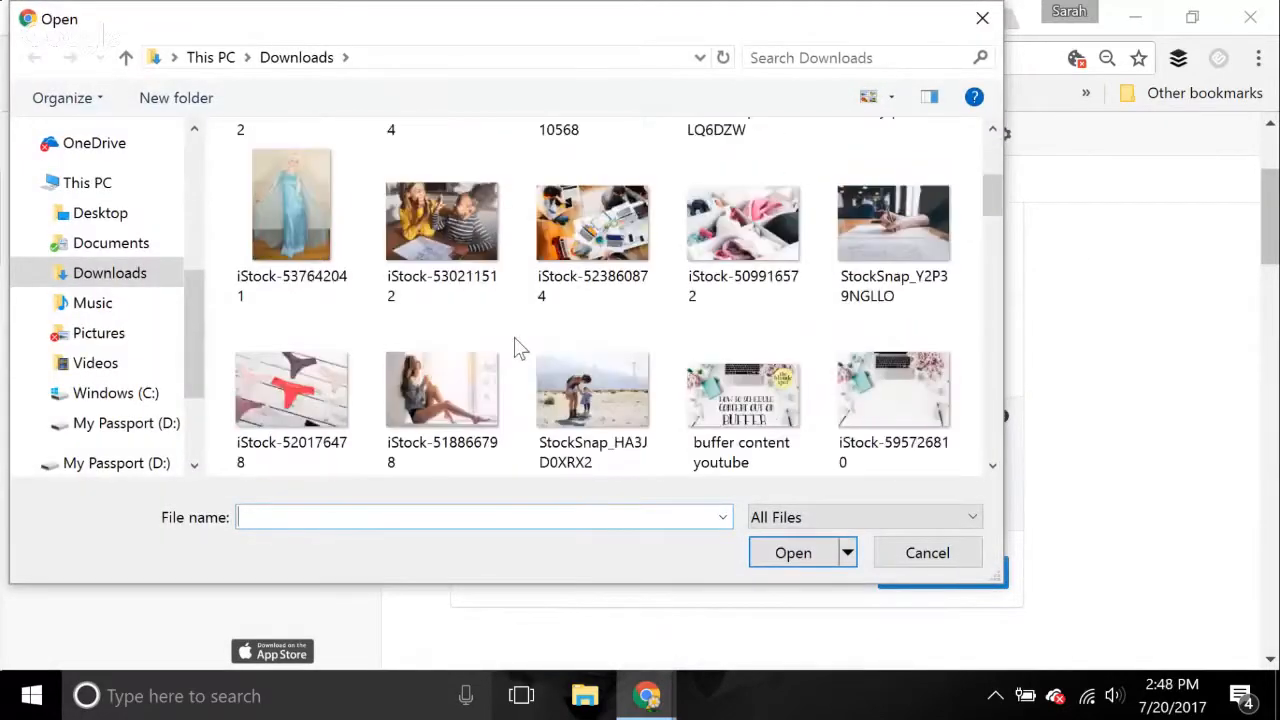
click(904, 242)
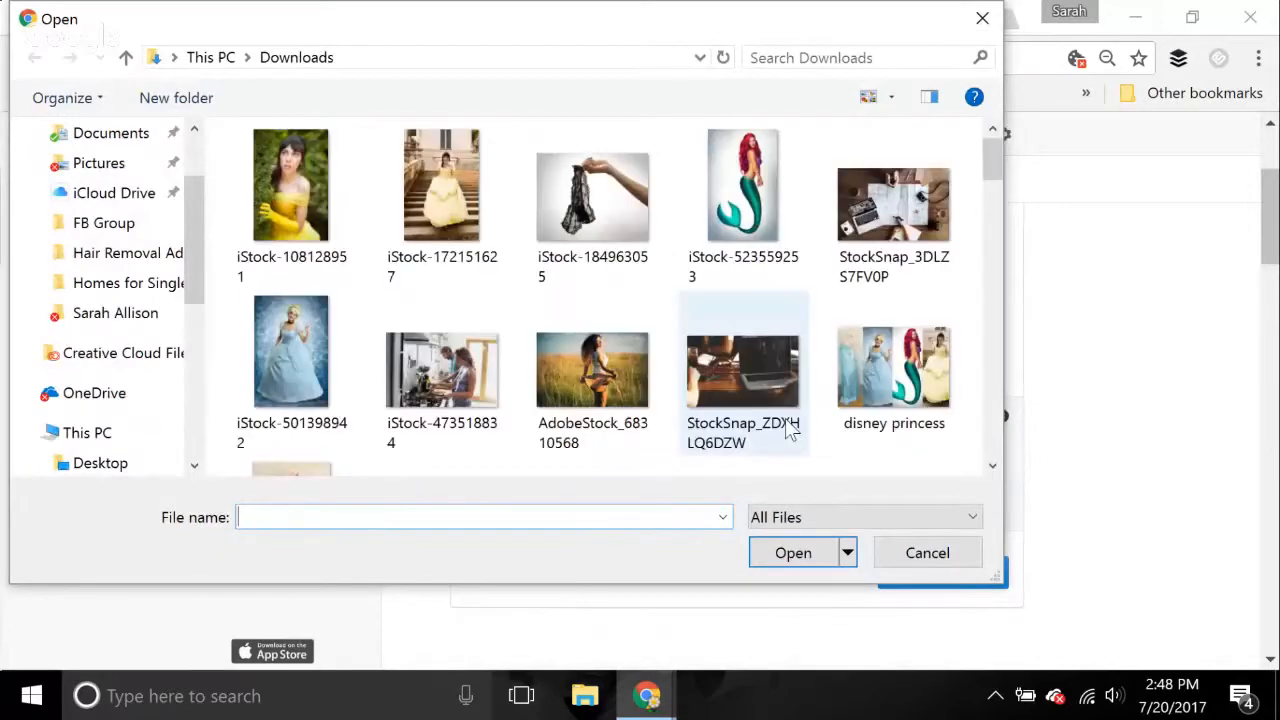
scroll(790, 428, down, 3)
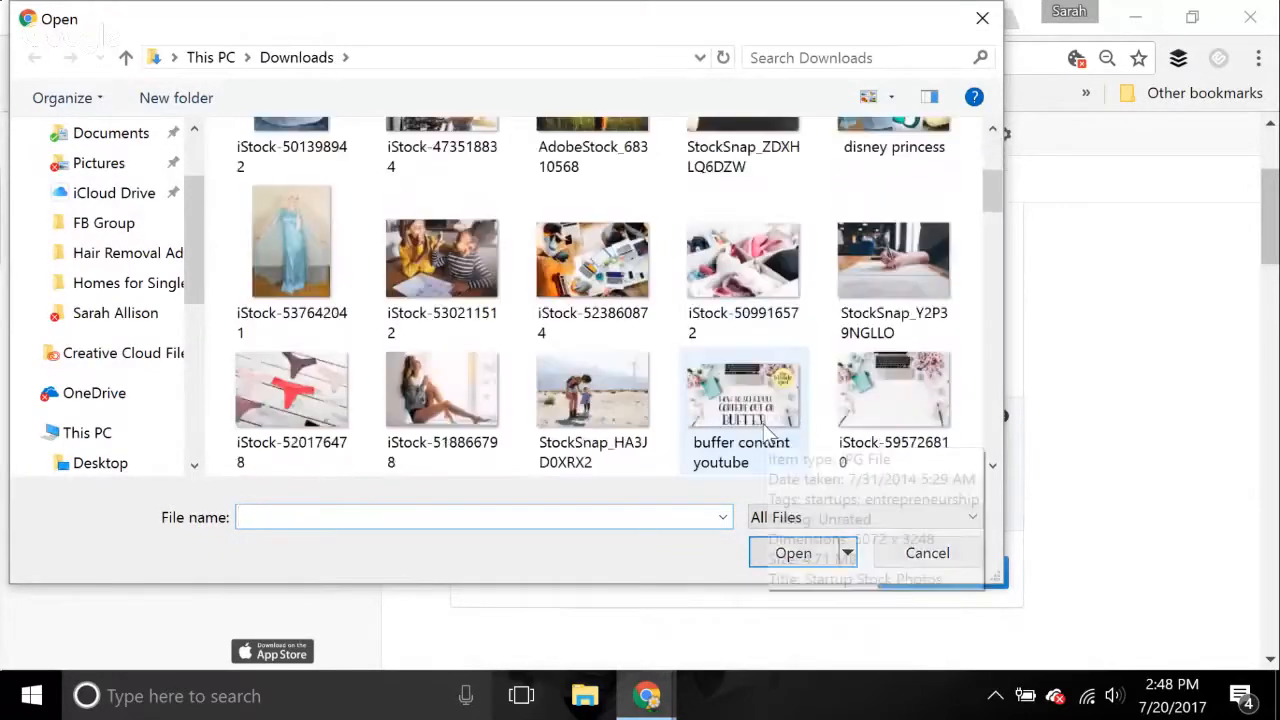
double_click(877, 274)
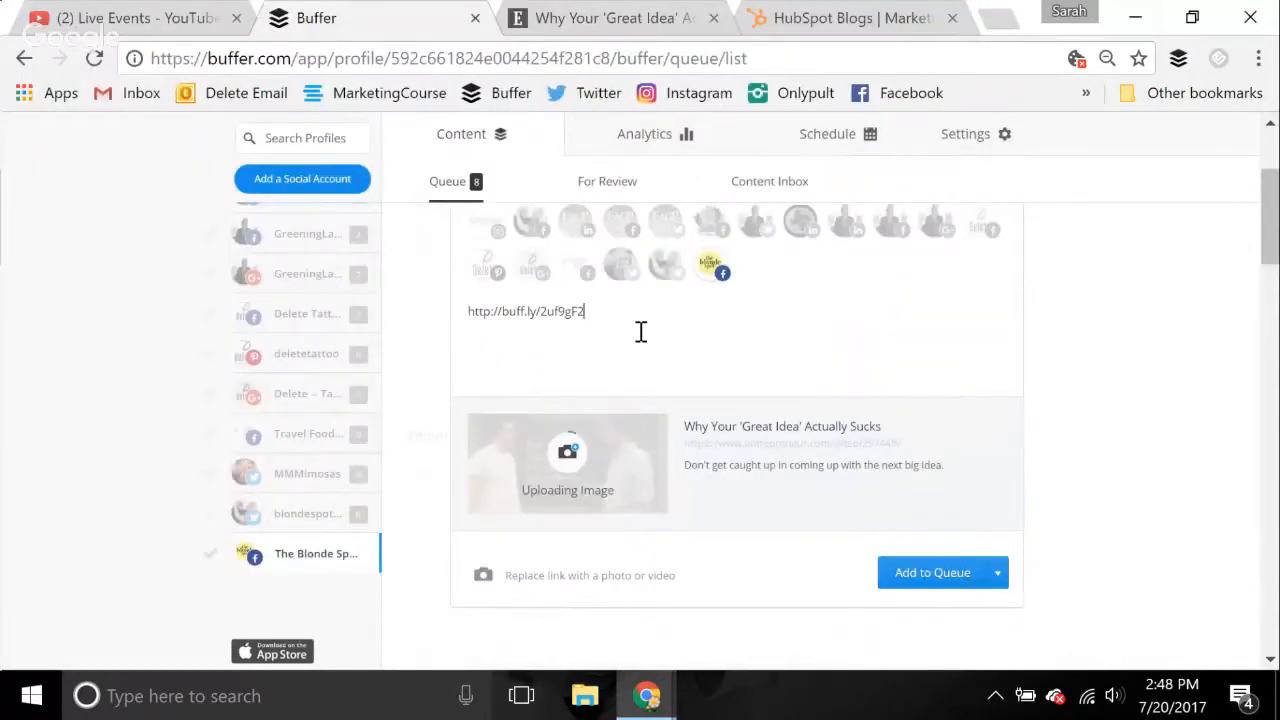
Replace the message's link text with "Don't get swept up in the "idea race."" and add the post to the queue
drag(640, 331, 409, 309)
key(BackSpace)
text(Don't g)
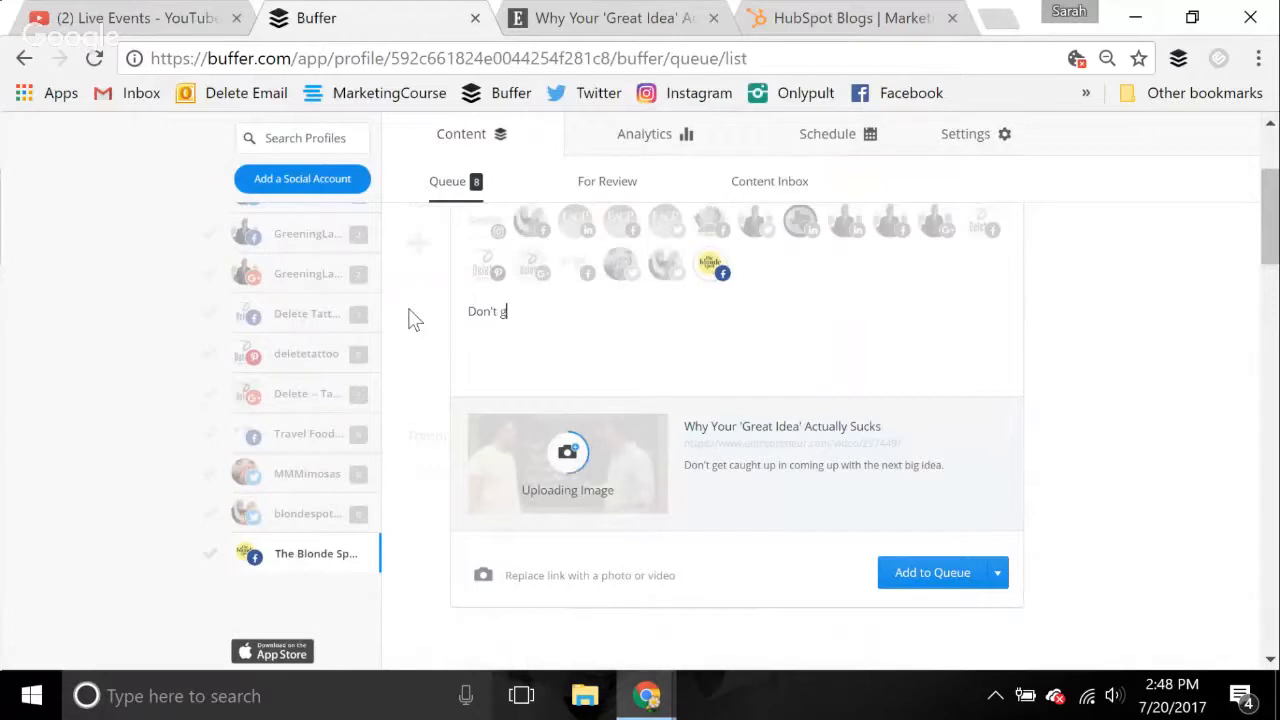
text(et swept up in the)
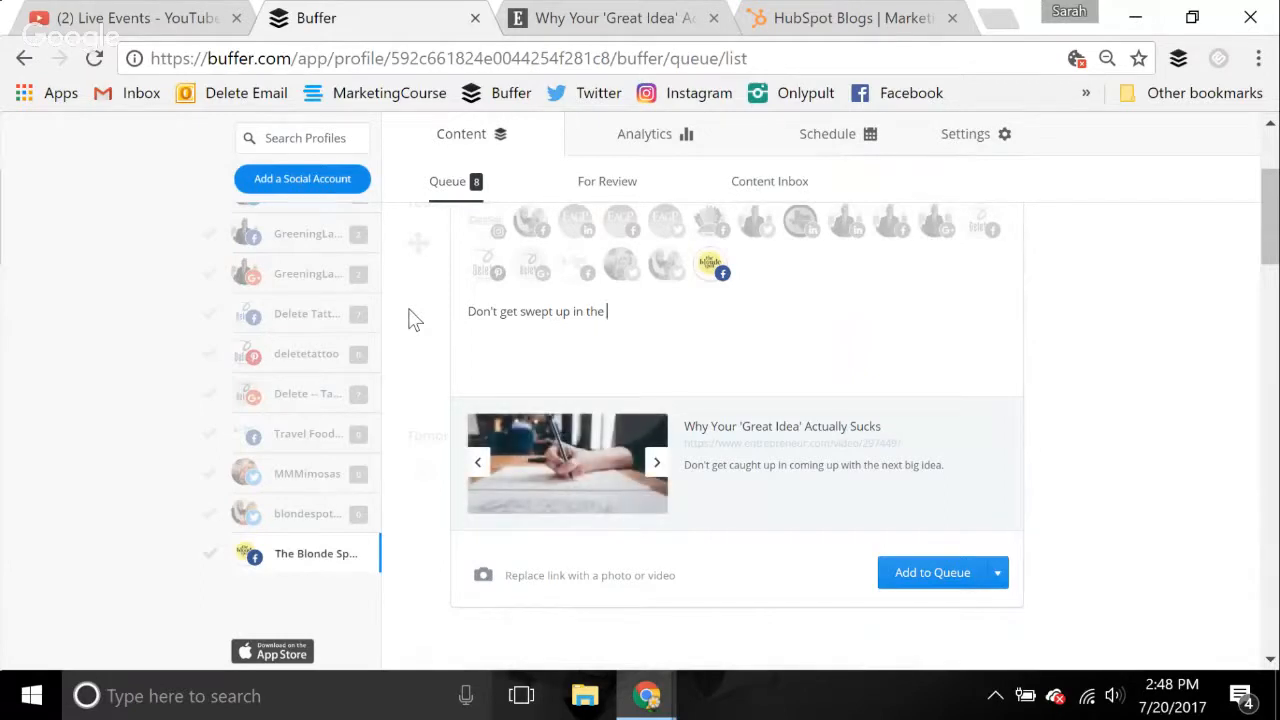
text("idea race.)
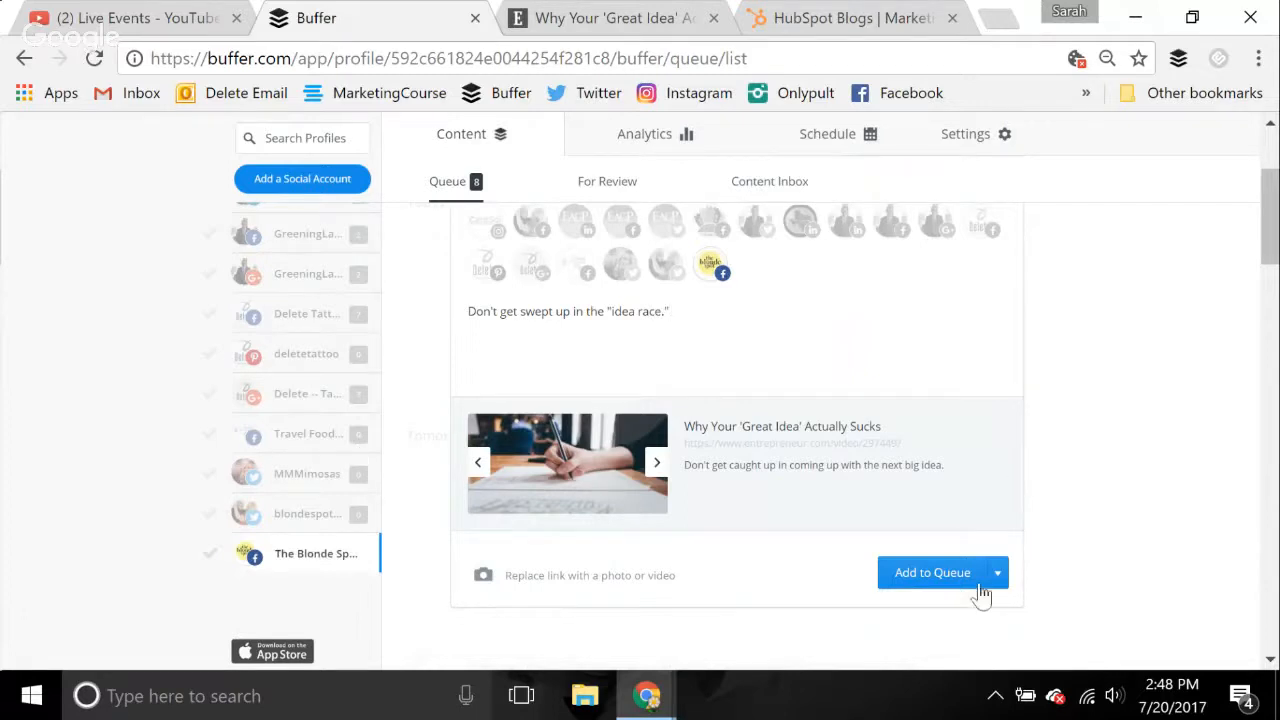
click(931, 571)
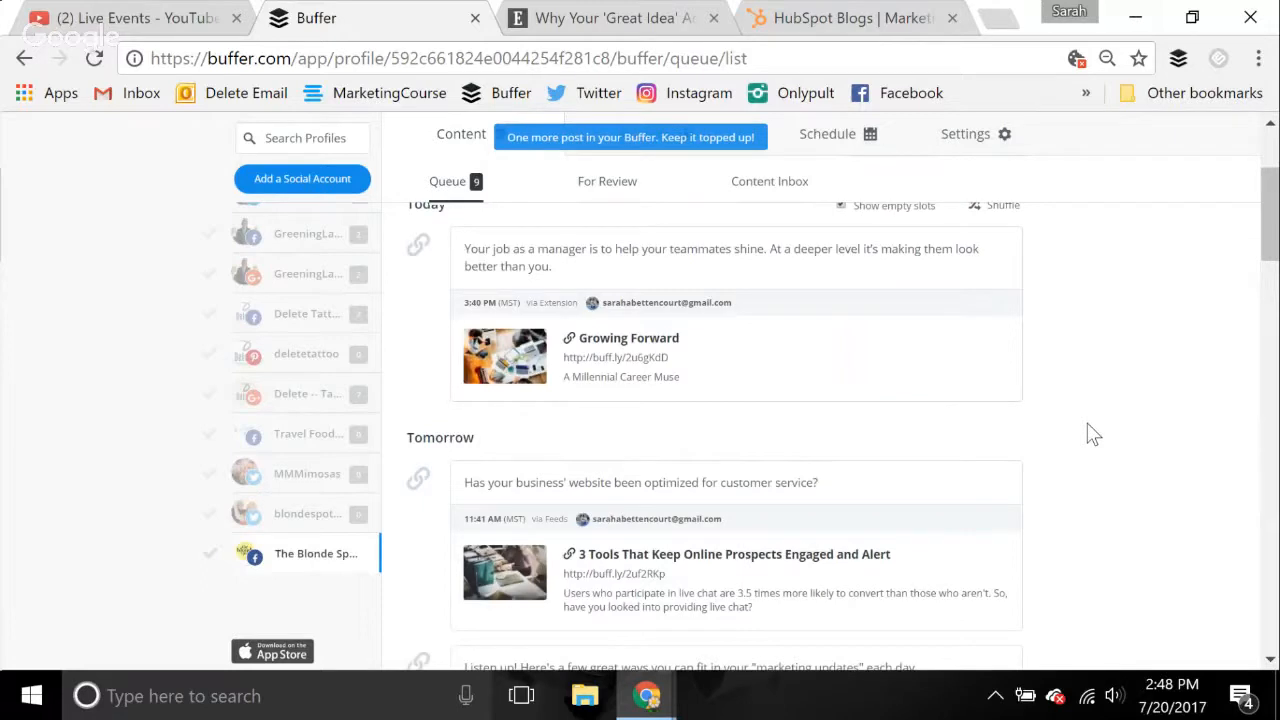
Start a new post for the queue and open HubSpot's article "What We Learned From Spending $100k On Facebook Ads"
scroll(1100, 405, down, 1)
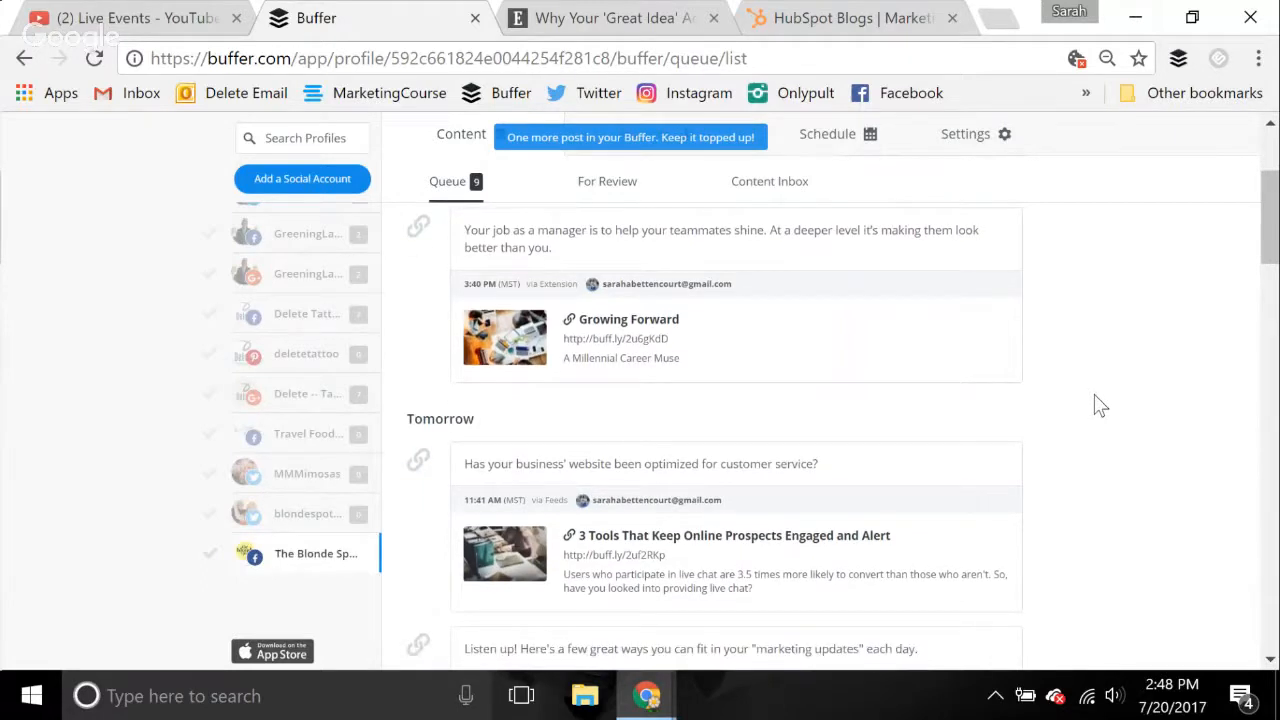
scroll(1100, 405, down, 2)
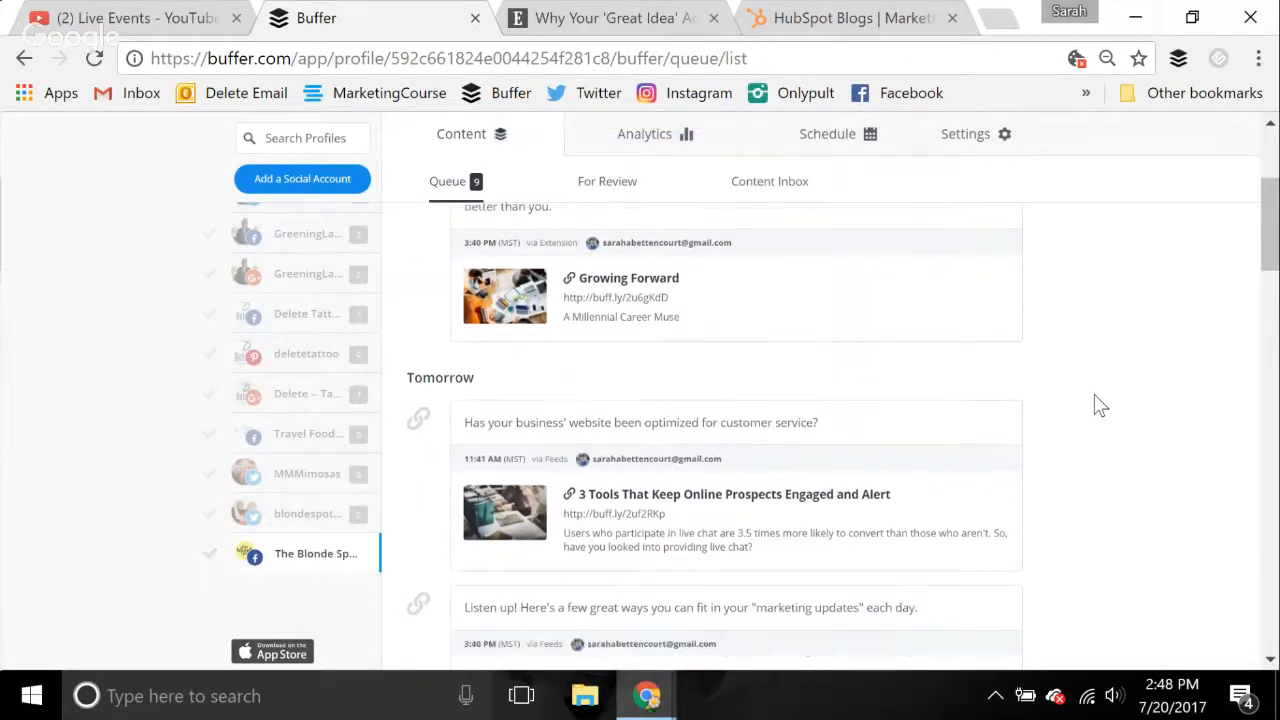
scroll(1100, 405, down, 1)
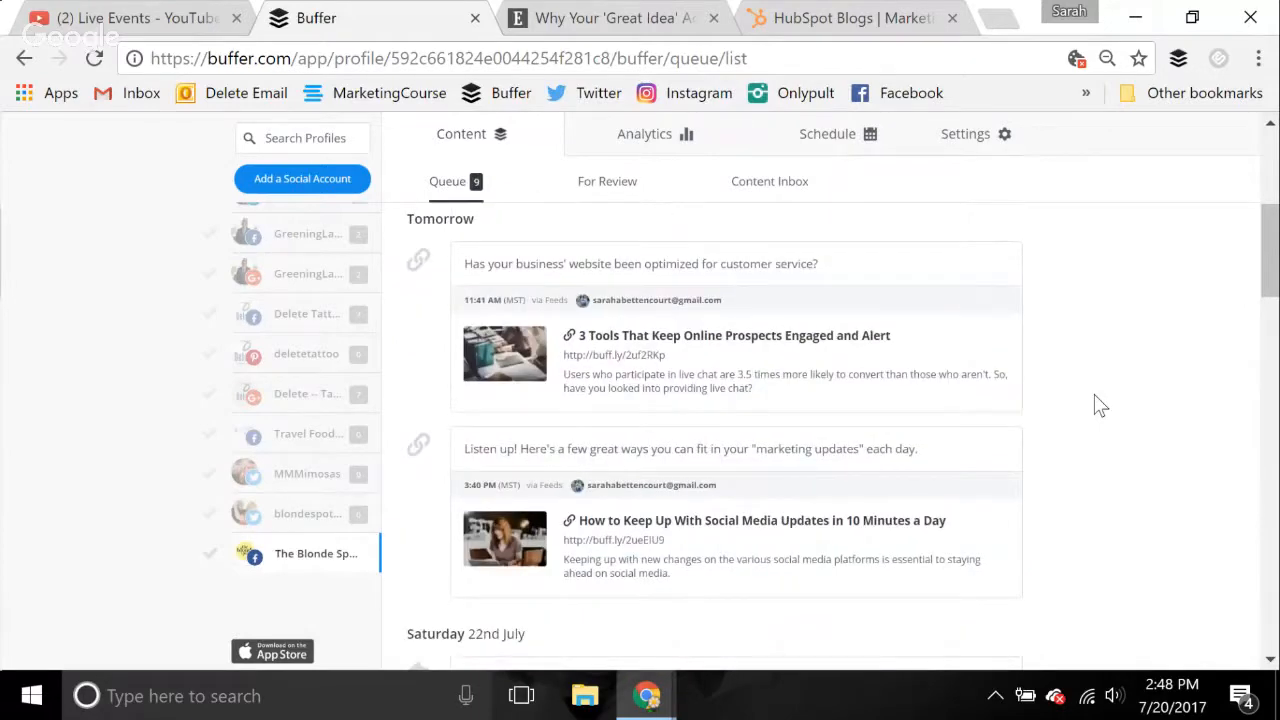
scroll(1100, 405, down, 2)
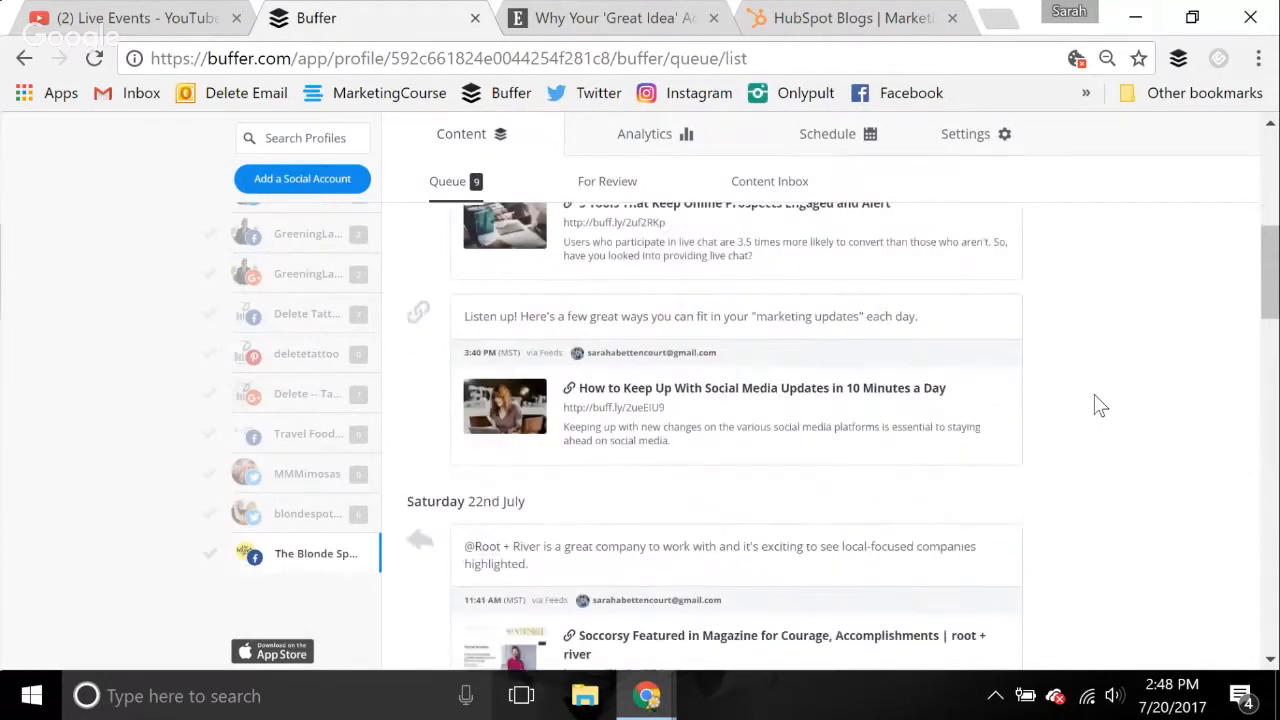
scroll(1100, 405, up, 6)
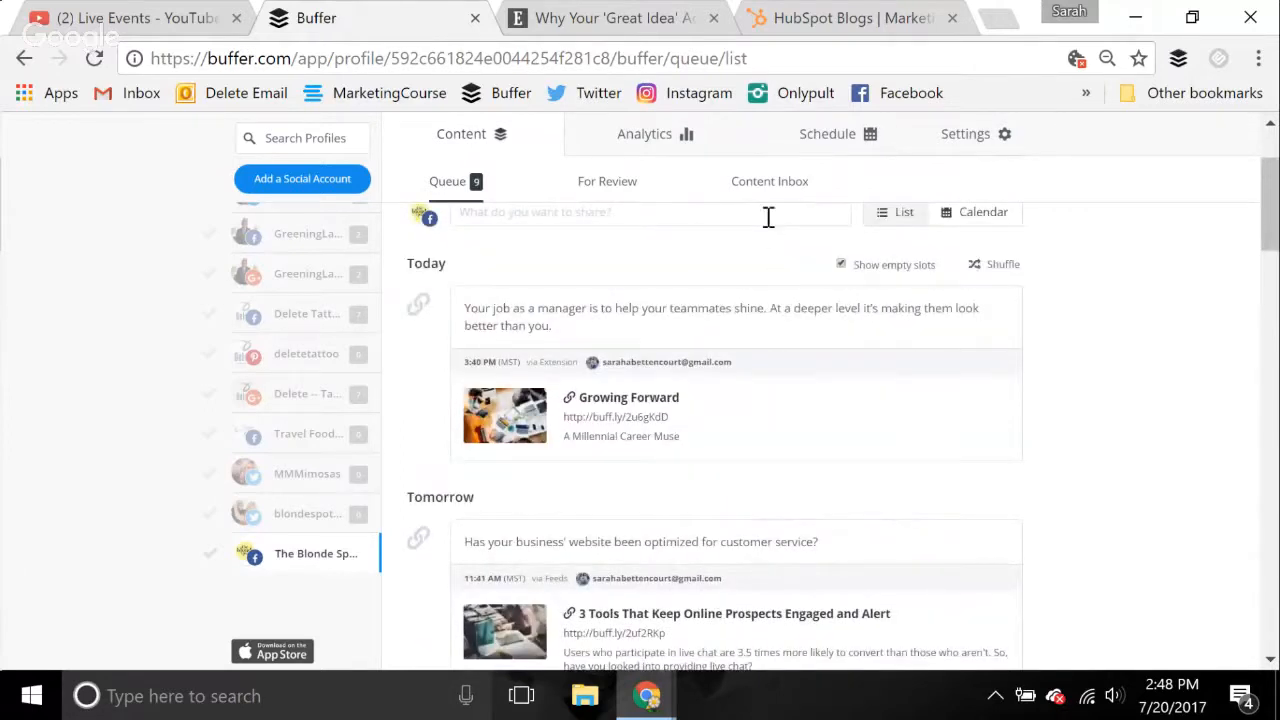
click(766, 214)
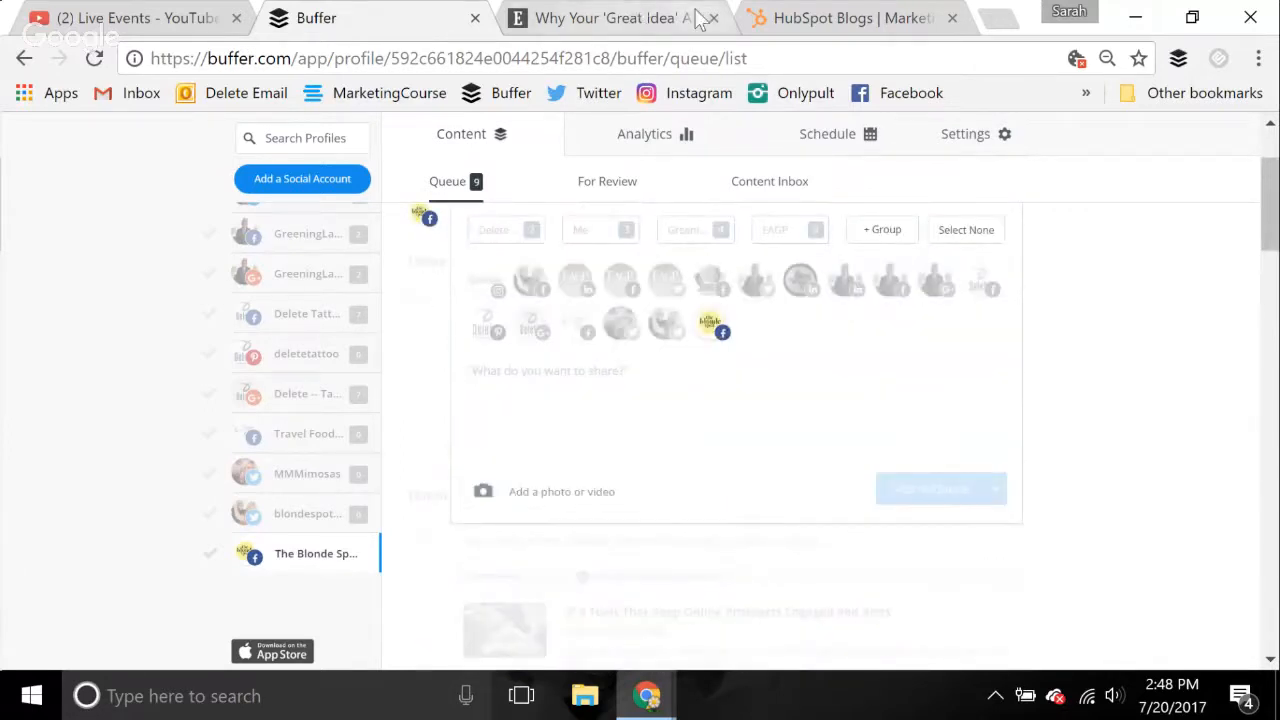
click(849, 20)
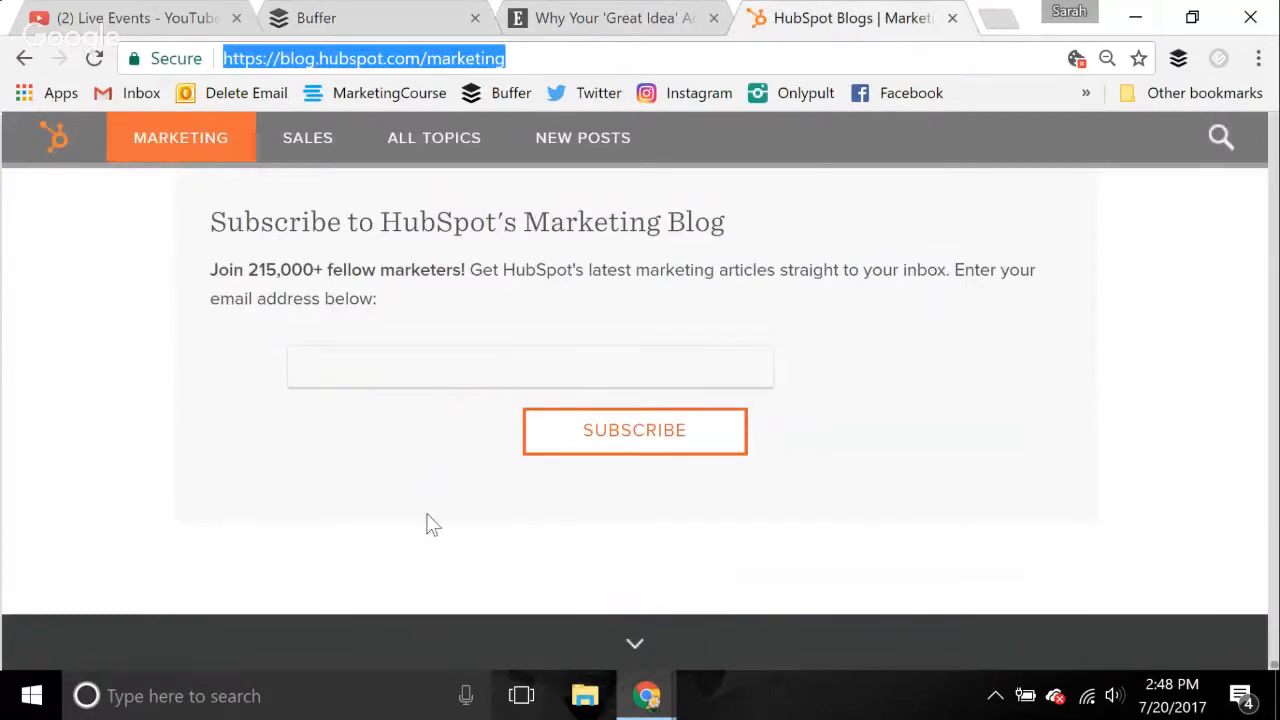
scroll(431, 523, up, 15)
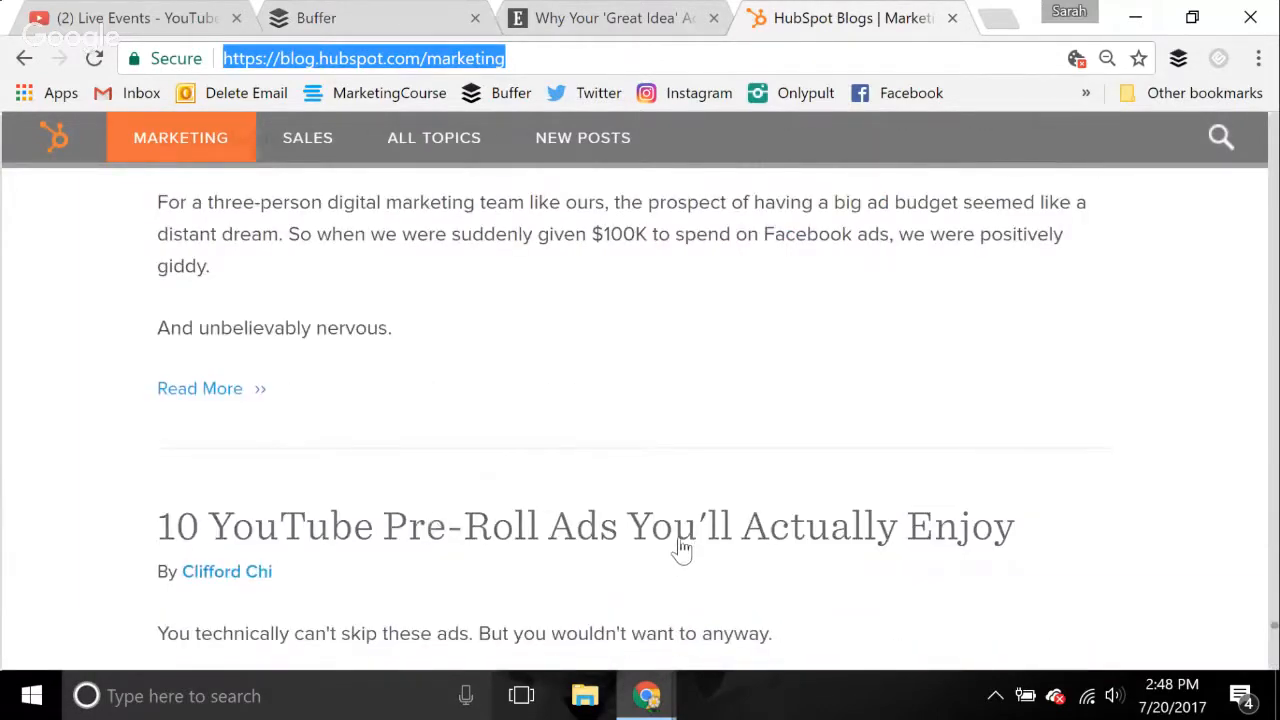
scroll(680, 541, up, 4)
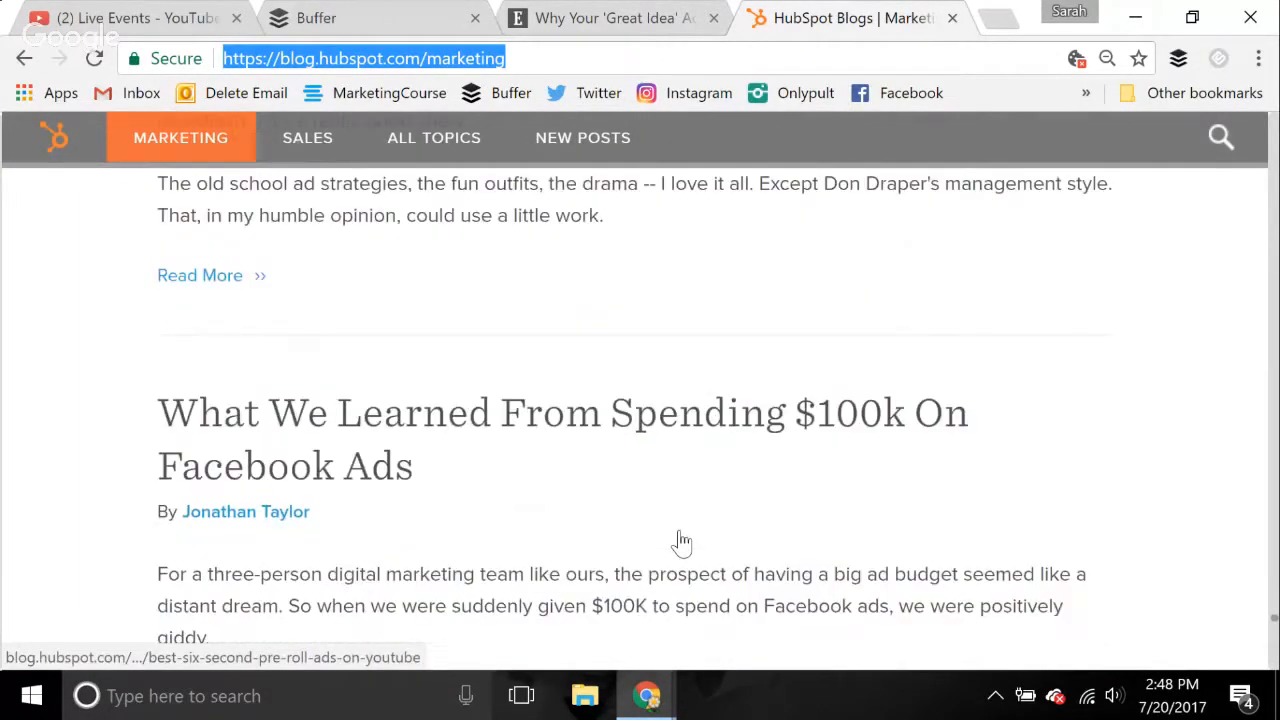
click(627, 430)
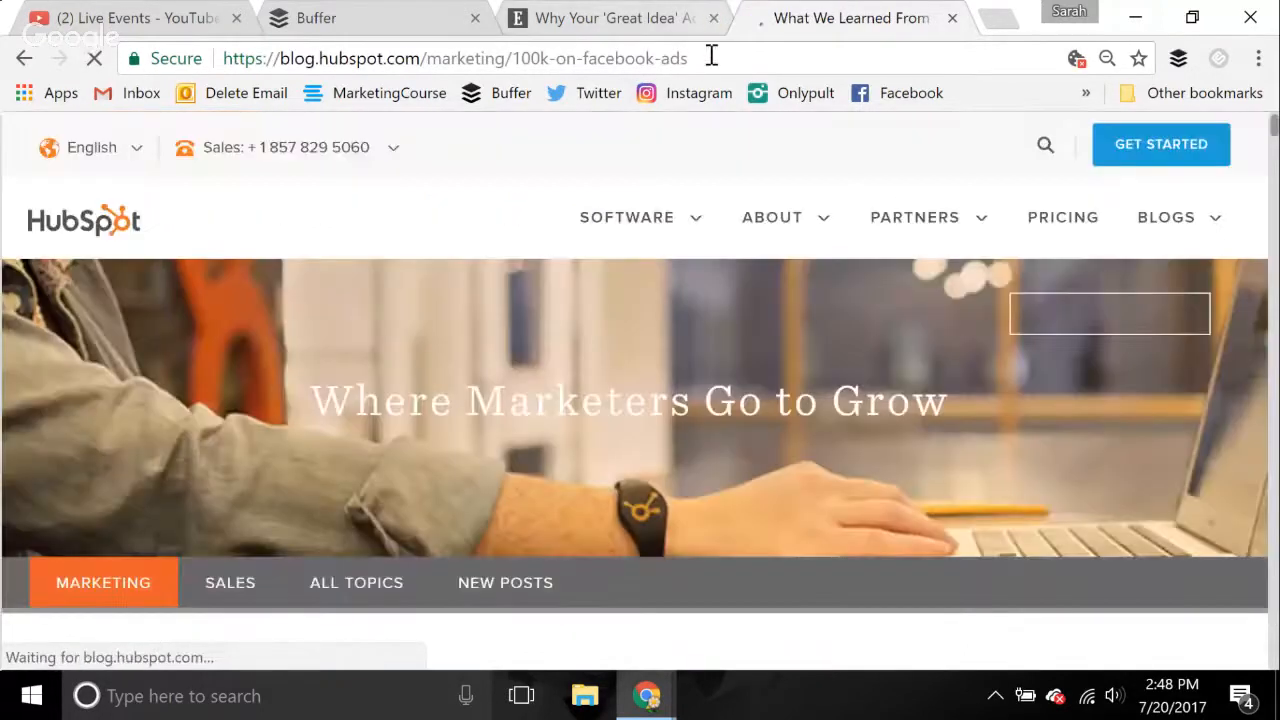
Copy the HubSpot article's web address into the new post and clear the shortened link from the message
click(711, 57)
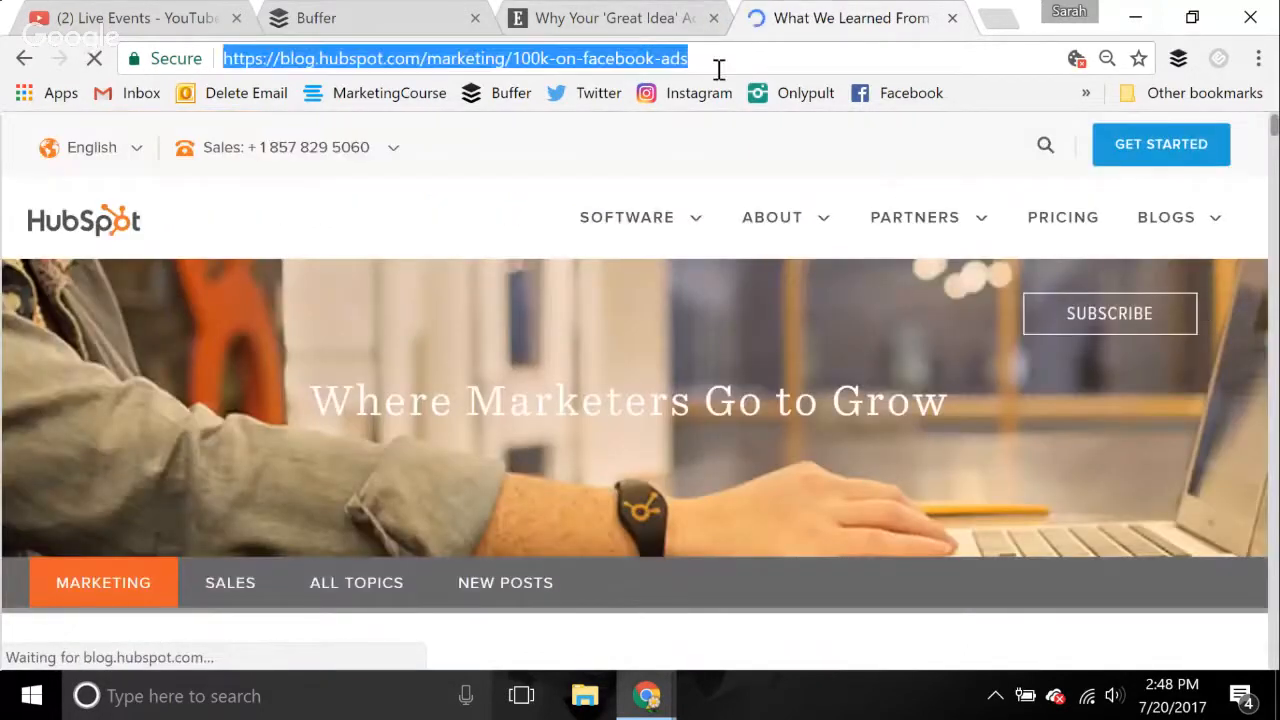
key(ctrl+c)
click(305, 15)
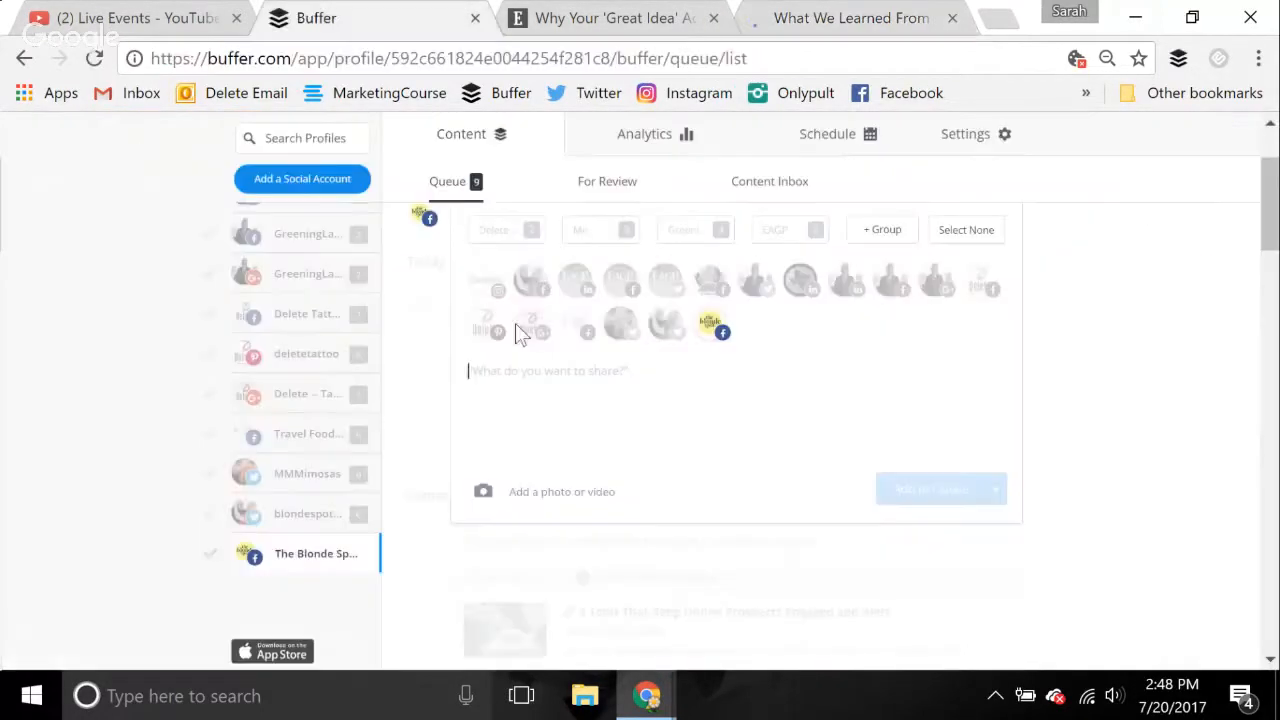
key(ctrl+v)
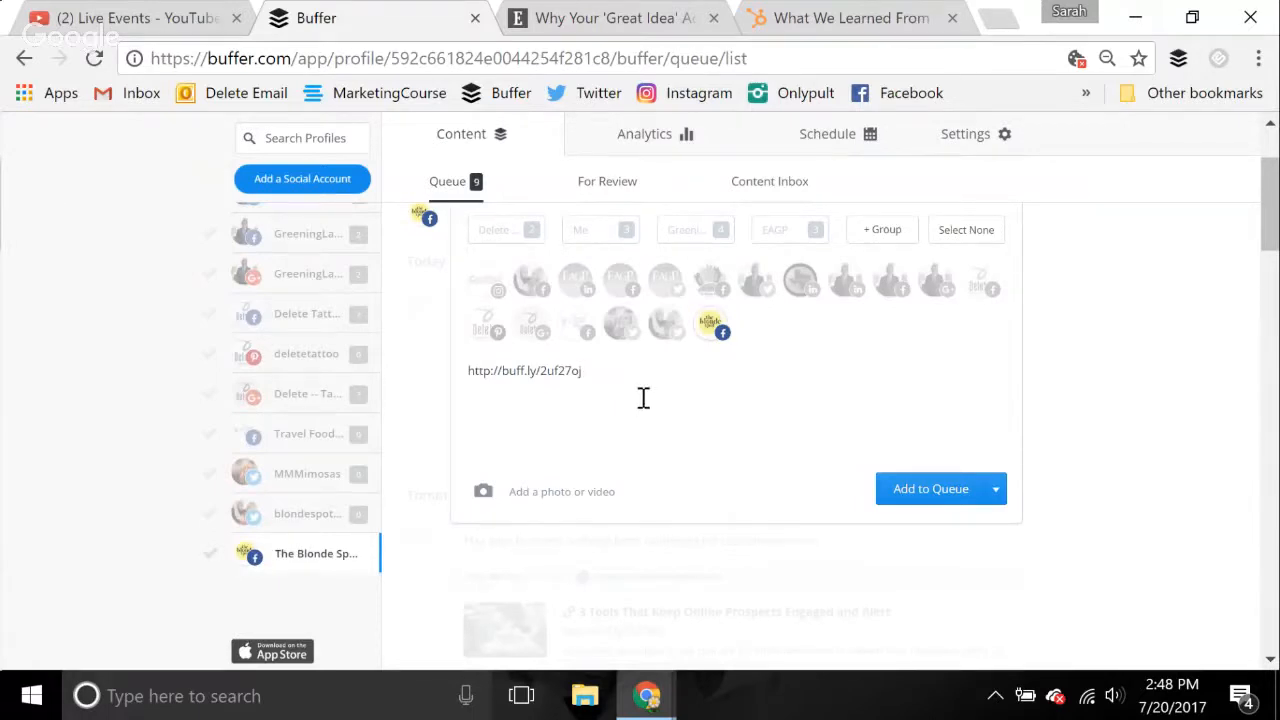
drag(584, 371, 469, 374)
key(BackSpace)
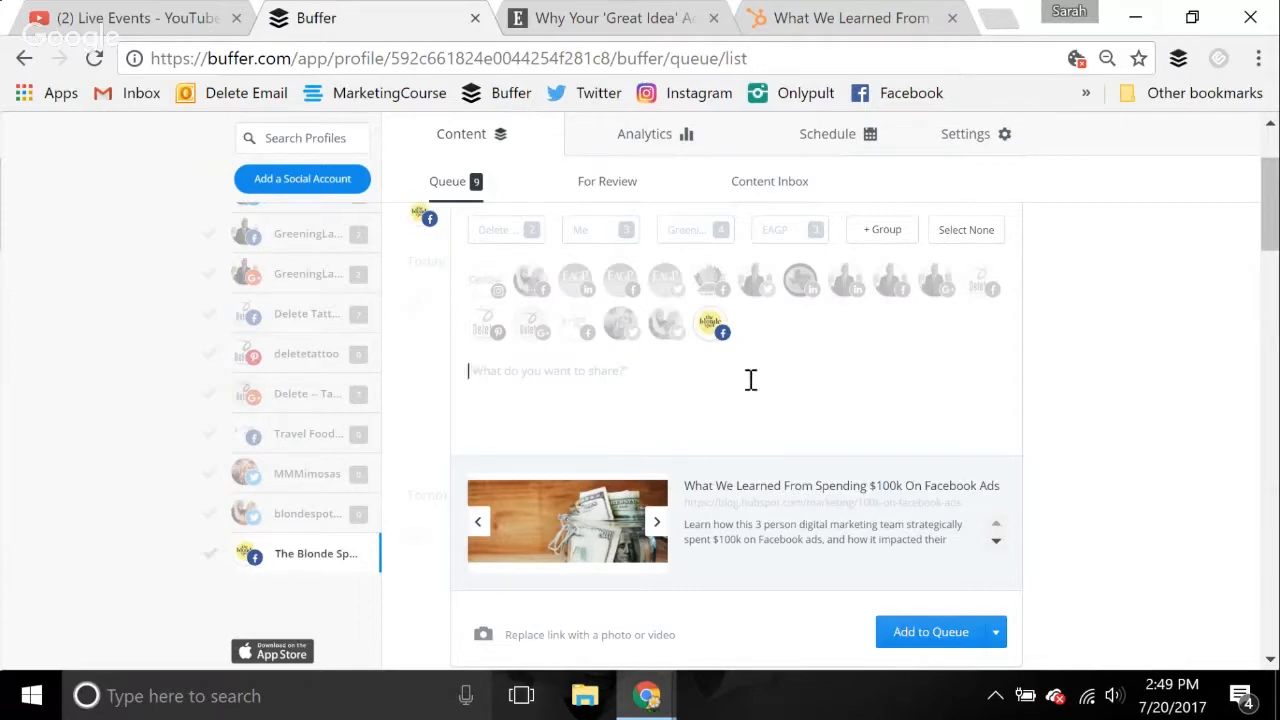
Replace the link preview's thumbnail with the overhead photo of people working at a desk from the Downloads folder
click(569, 516)
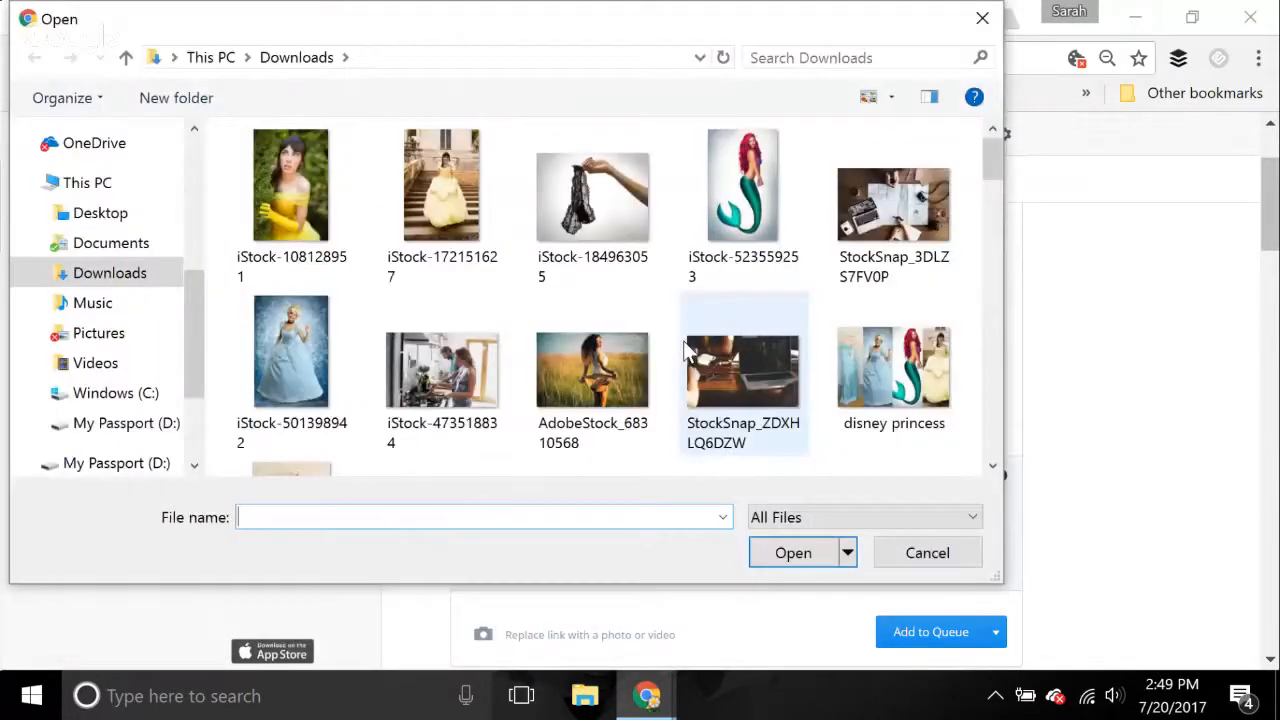
scroll(686, 350, down, 3)
double_click(535, 338)
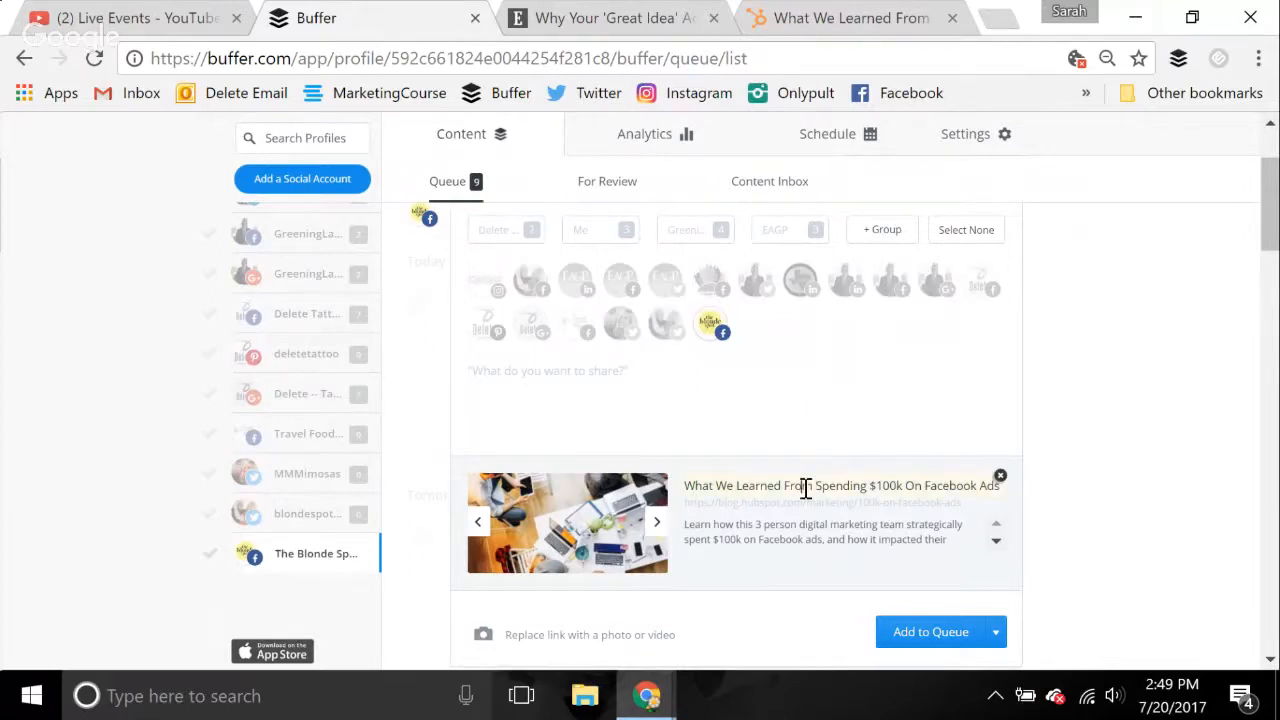
drag(686, 486, 1016, 540)
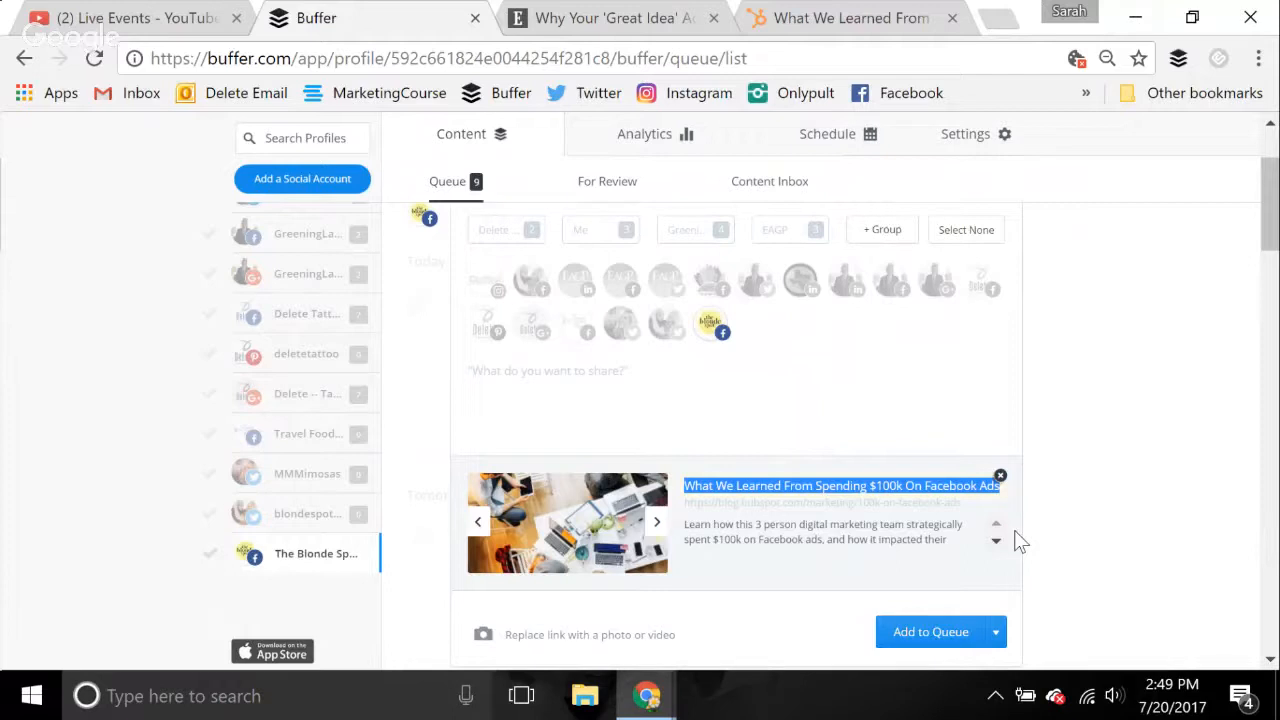
click(838, 537)
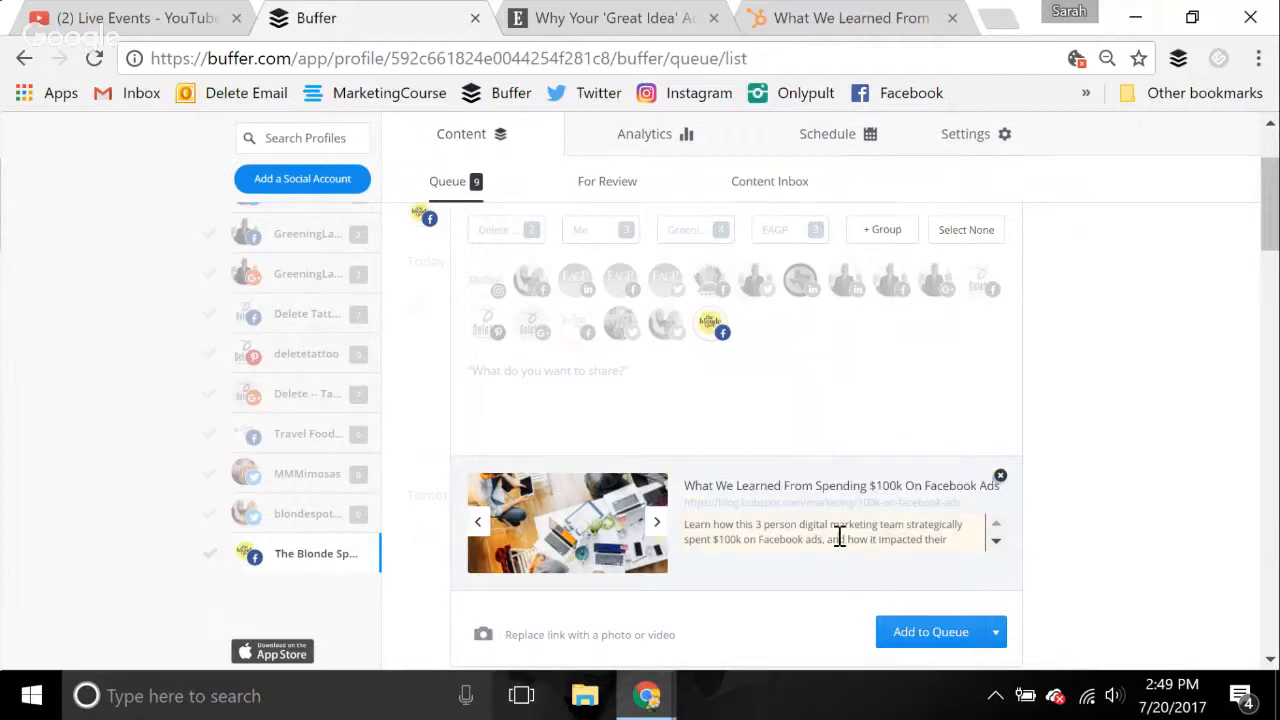
Write the message "Sometimes spending more is too much. Spending less is best." and add the post to the queue
click(693, 392)
text(Sometimes wp)
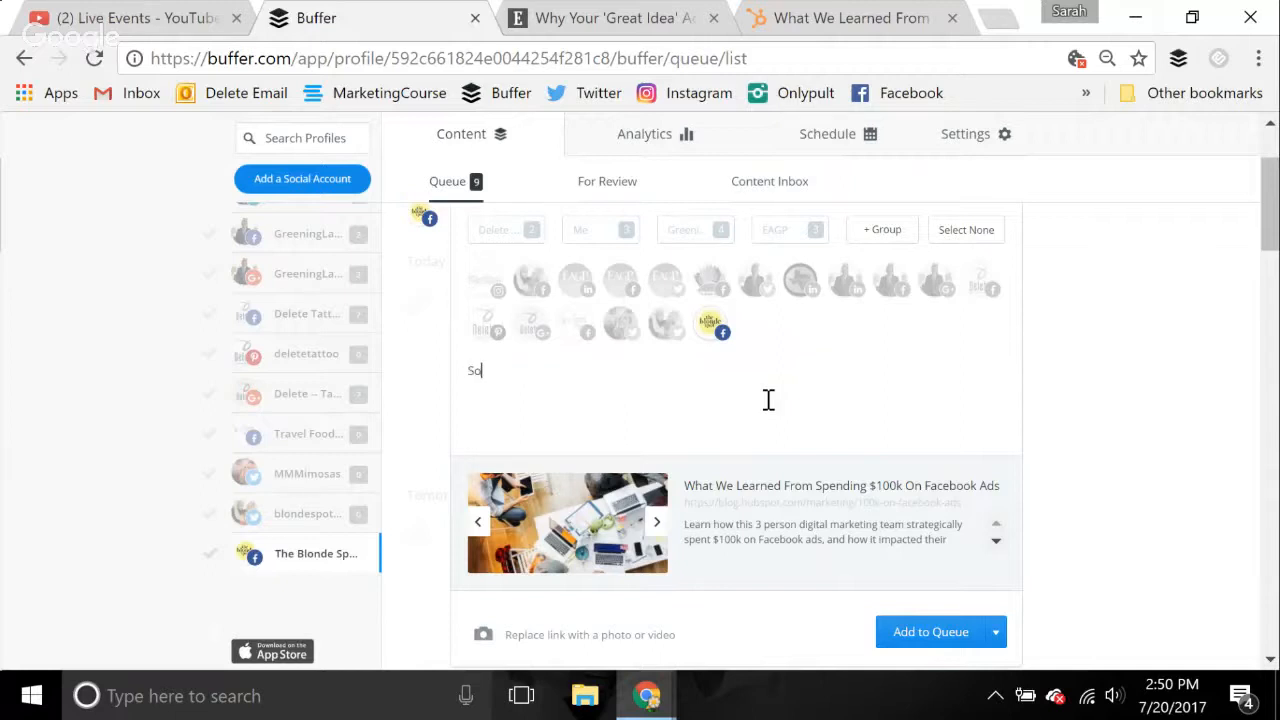
key(BackSpace)
key(BackSpace)
text(spending more )
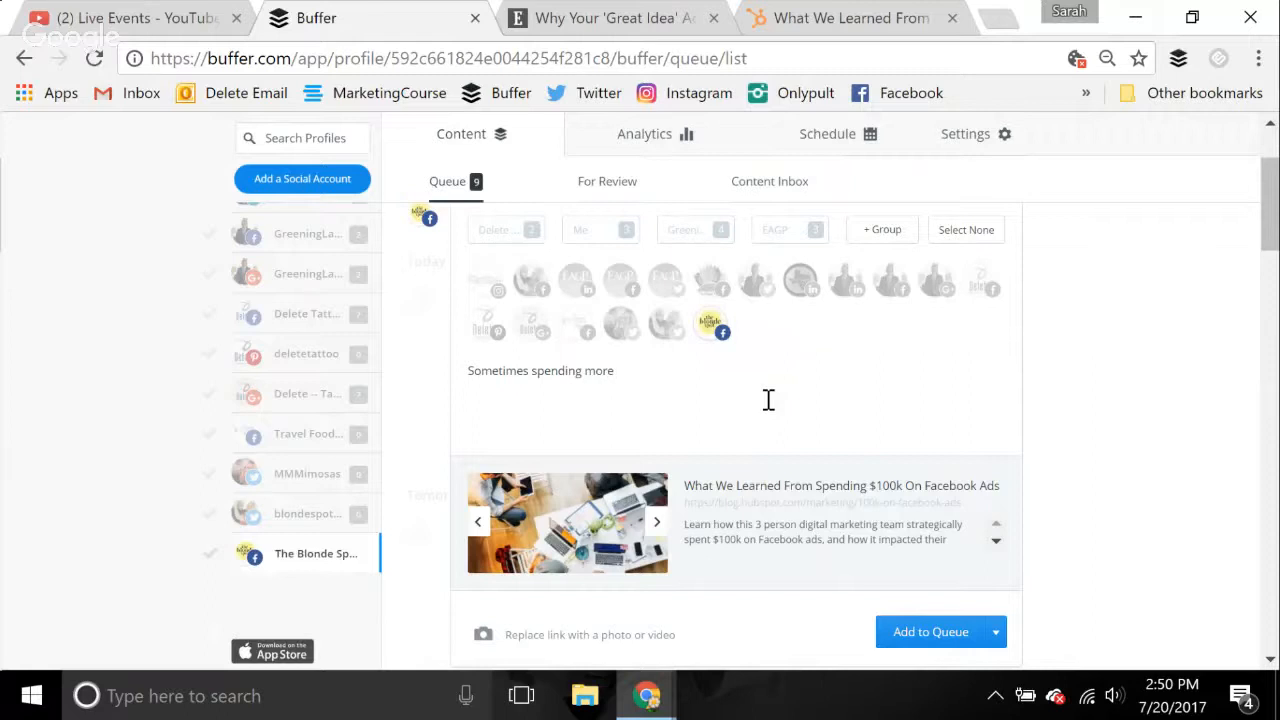
text(is too much. SPending)
key(BackSpace)
key(BackSpace)
key(BackSpace)
key(BackSpace)
key(BackSpace)
key(BackSpace)
key(BackSpace)
key(BackSpace)
key(BackSpace)
key(BackSpace)
key(BackSpace)
key(BackSpace)
key(BackSpace)
key(BackSpace)
key(BackSpace)
key(BackSpace)
key(BackSpace)
key(BackSpace)
key(BackSpace)
key(BackSpace)
text(less is best.)
click(930, 648)
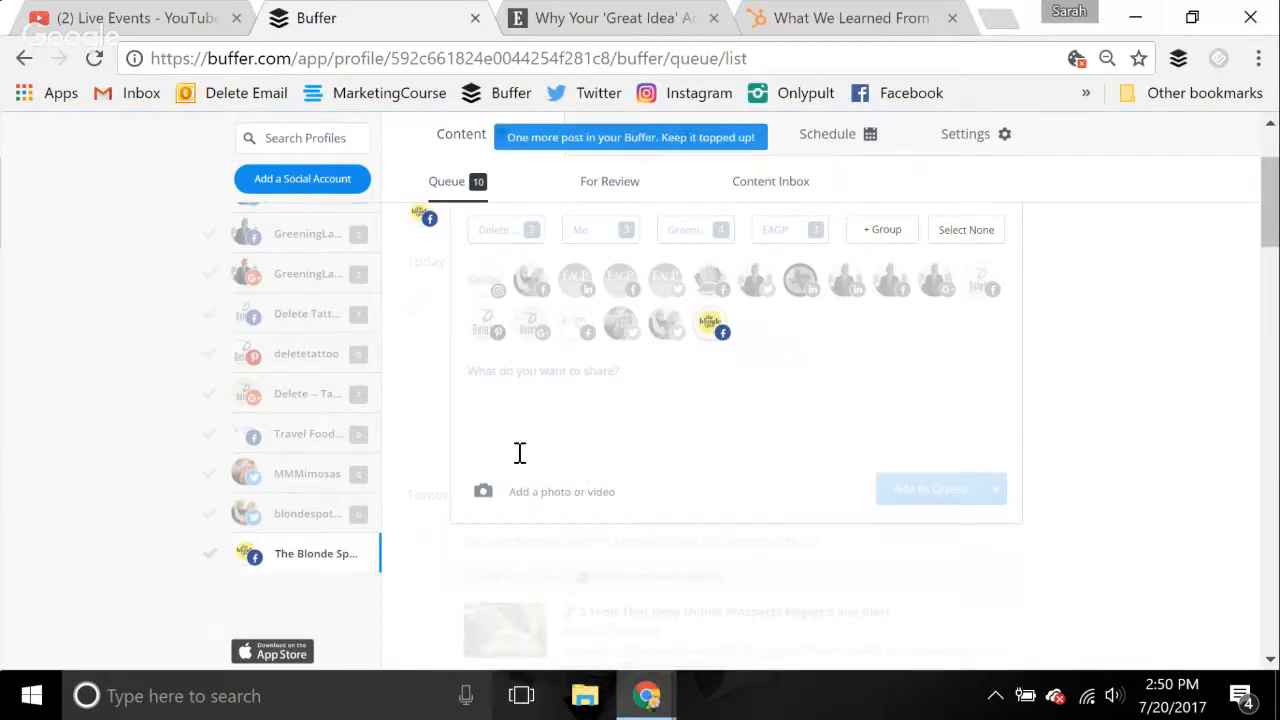
Include the Blonde Spot Twitter profile in the new post and open The Skimm 'Sacred Time' article from Entrepreneur's Top 50
click(665, 330)
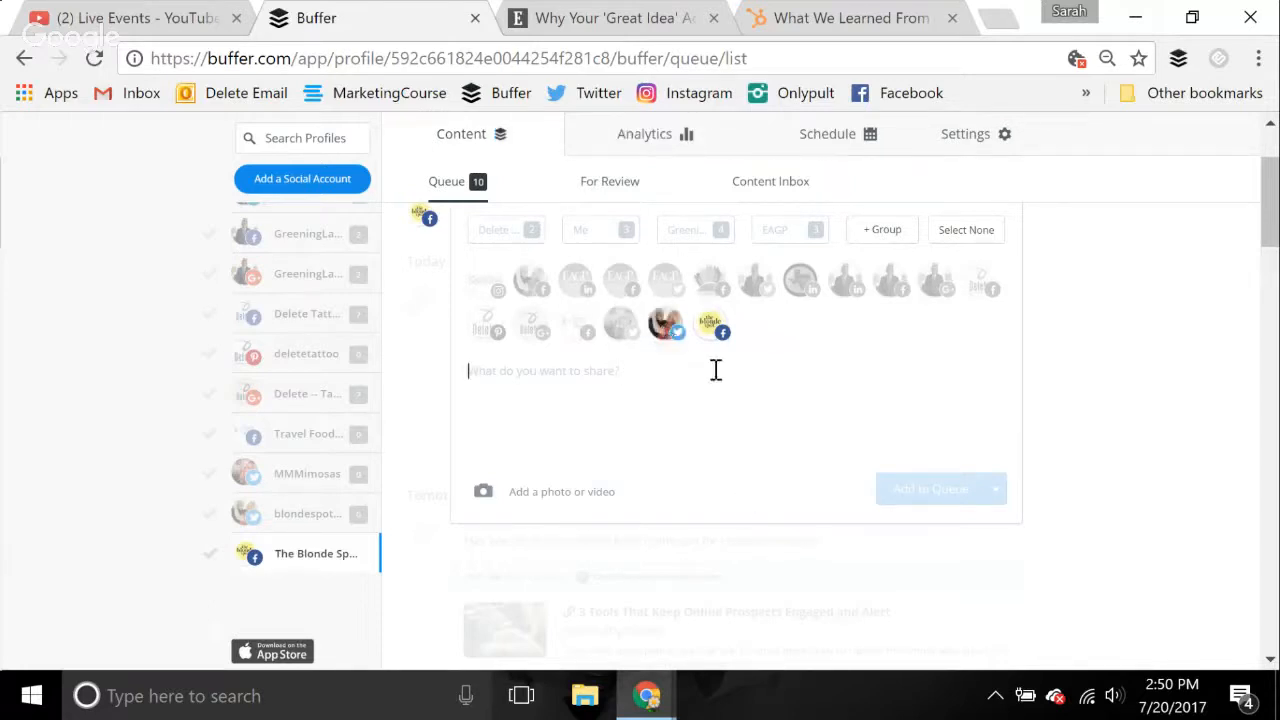
click(612, 12)
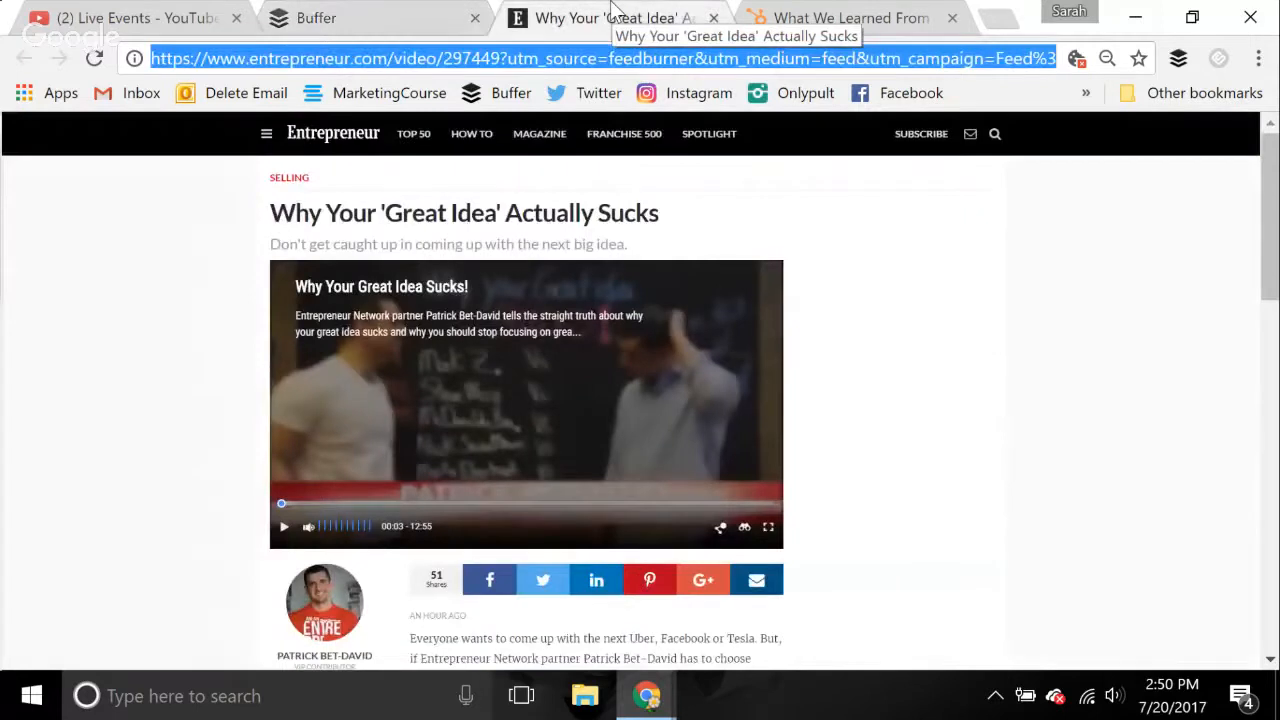
click(406, 146)
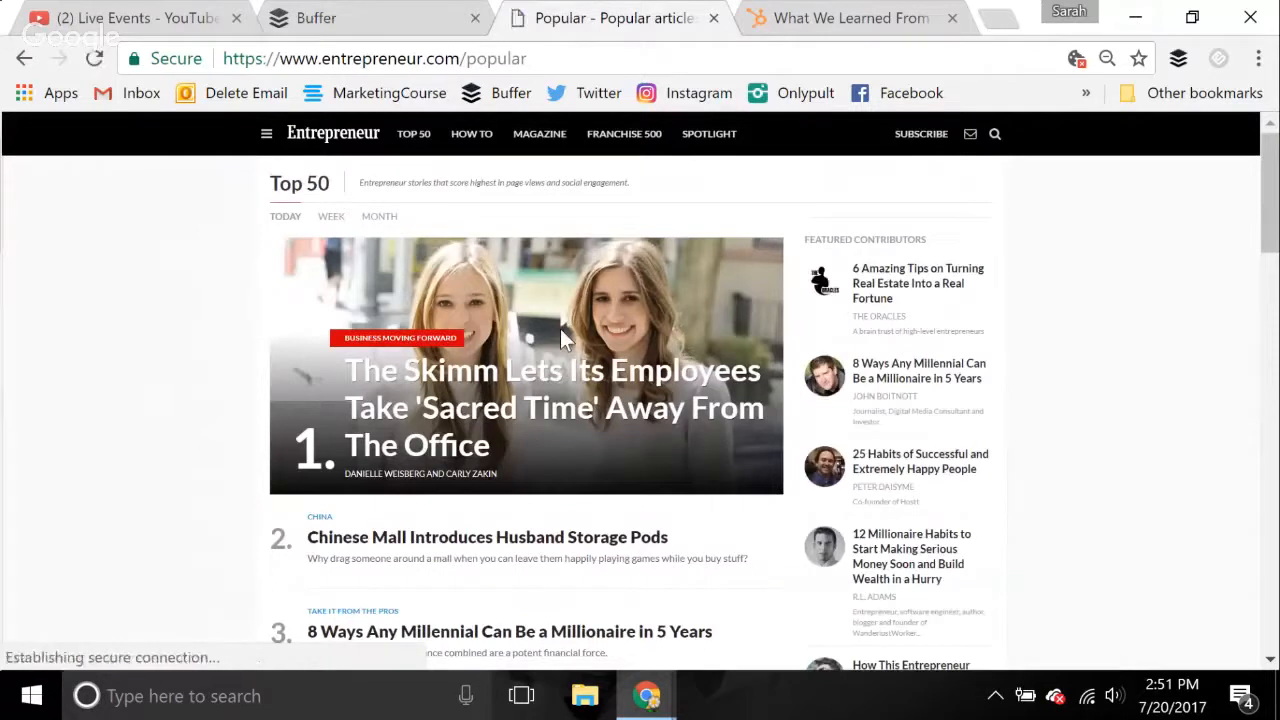
click(398, 420)
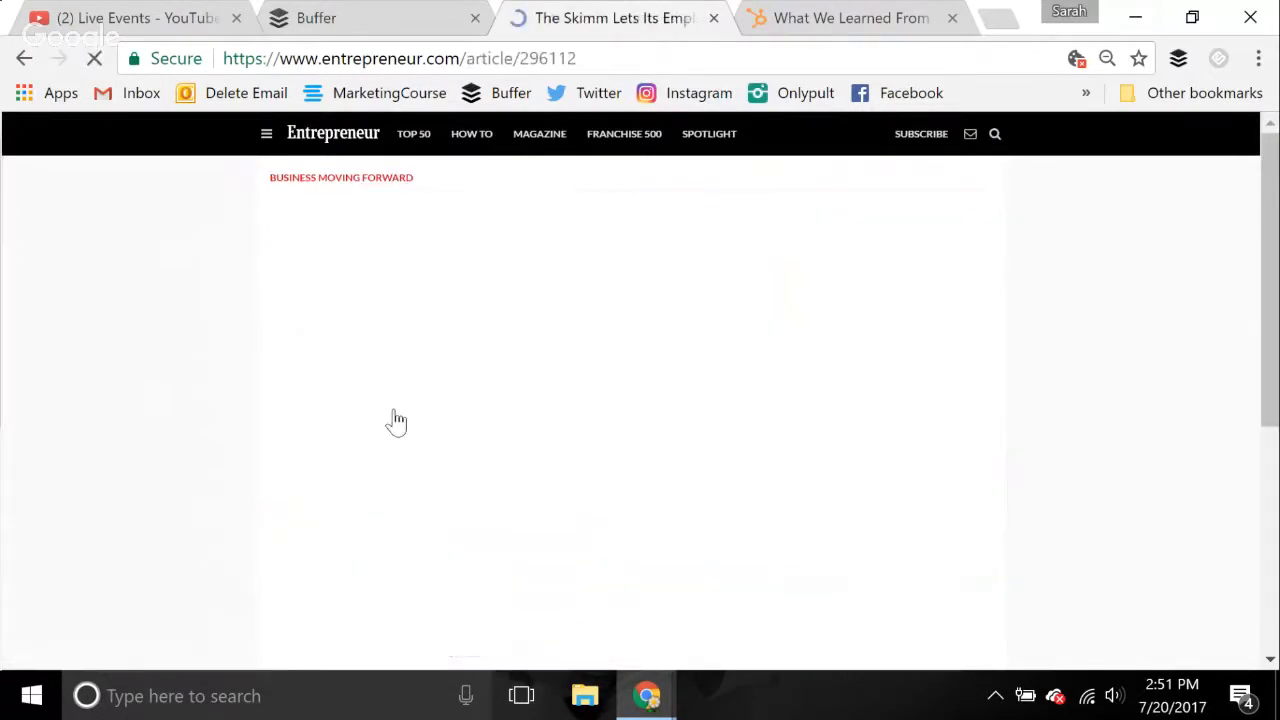
Copy the web address of The Skimm article and paste it into the new post
click(588, 64)
key(ctrl+c)
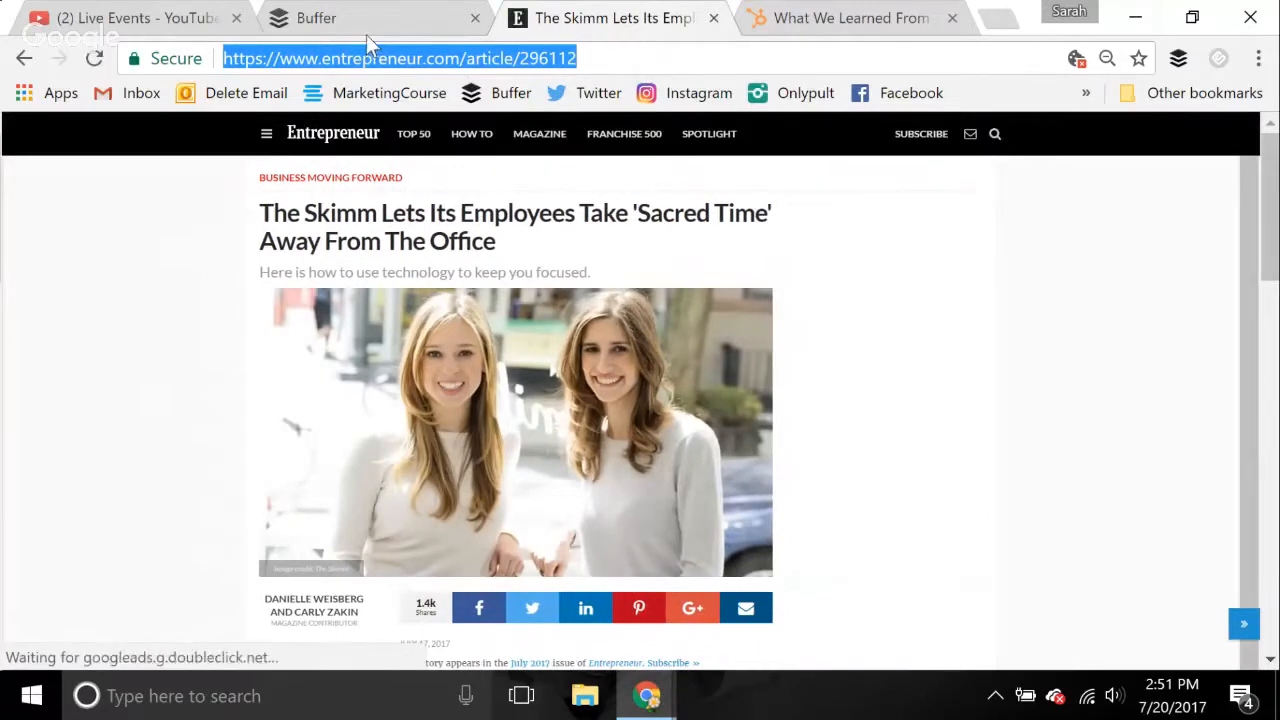
click(366, 34)
key(ctrl+v)
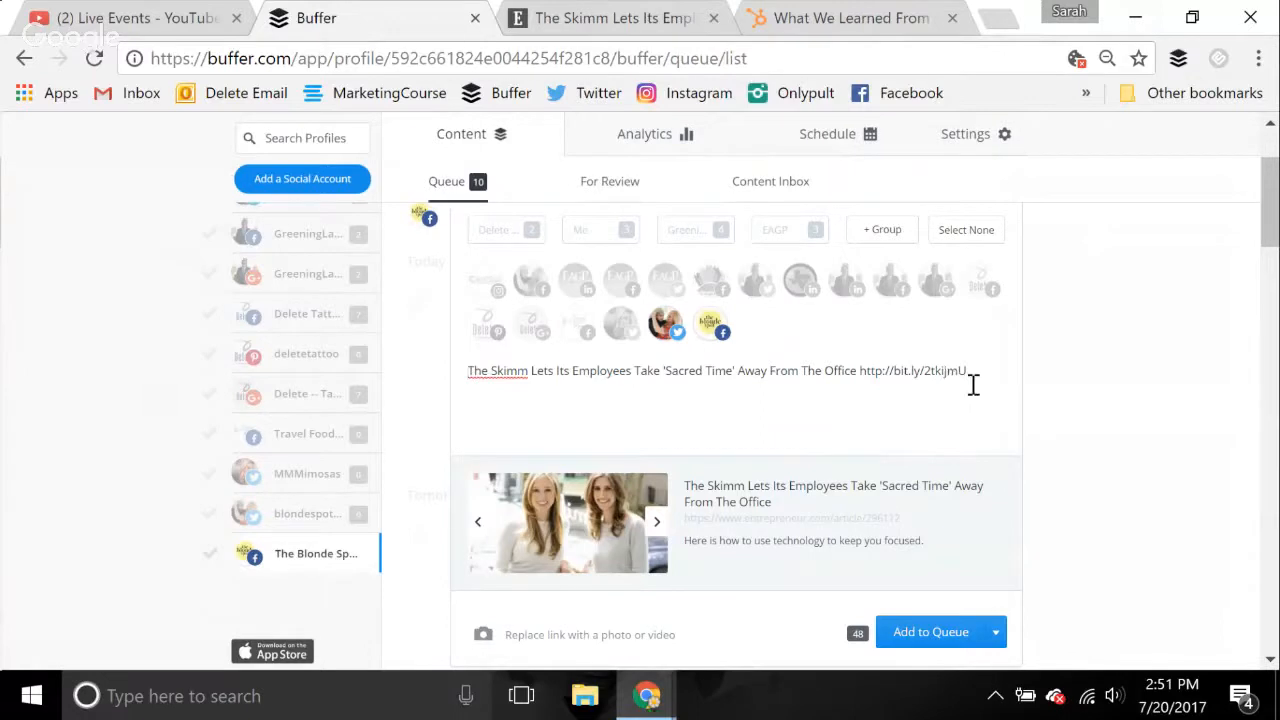
drag(973, 384, 420, 380)
key(BackSpace)
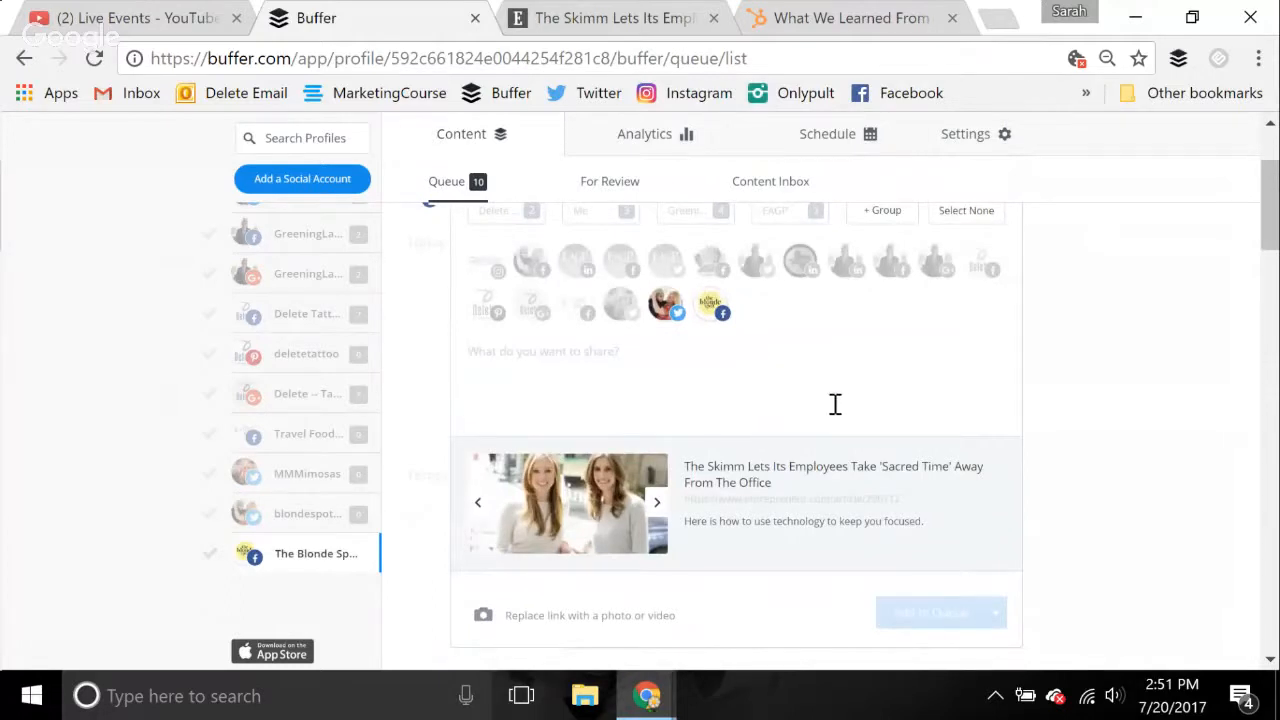
key(ctrl+z)
Delete the article title from the message, keeping only the shortened bit.ly link, and select that link
click(857, 351)
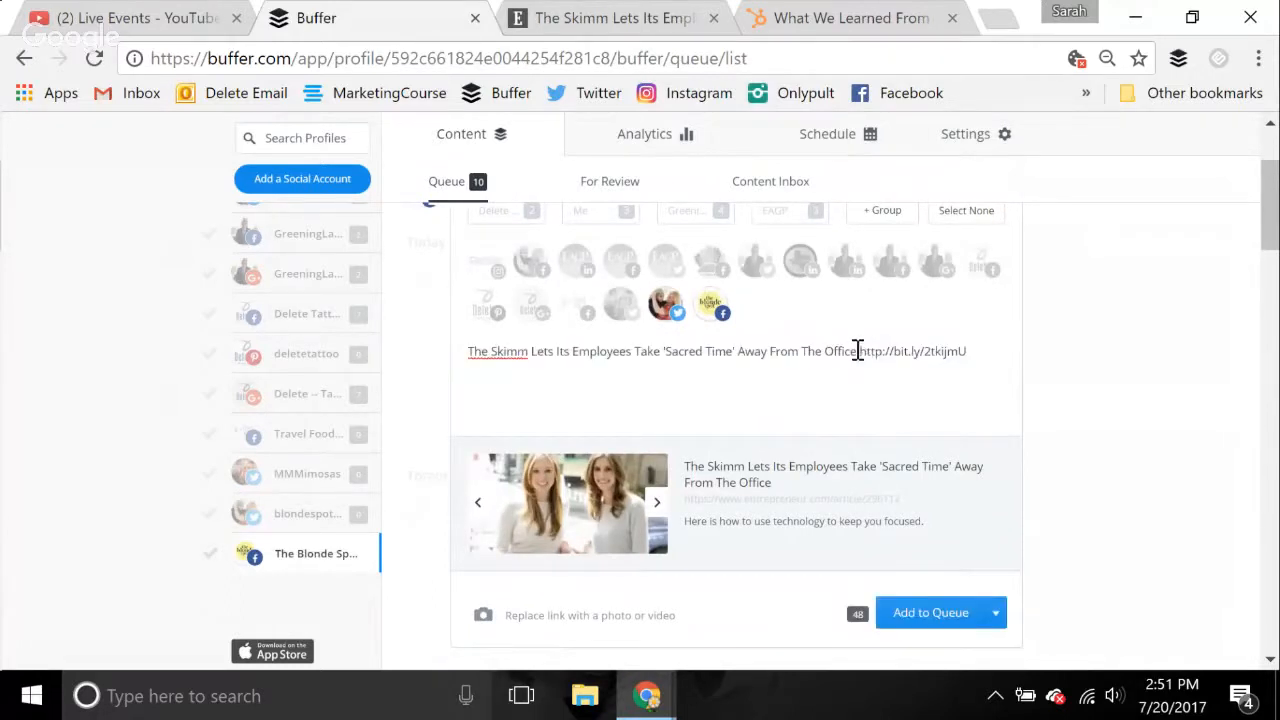
drag(857, 351, 466, 394)
key(BackSpace)
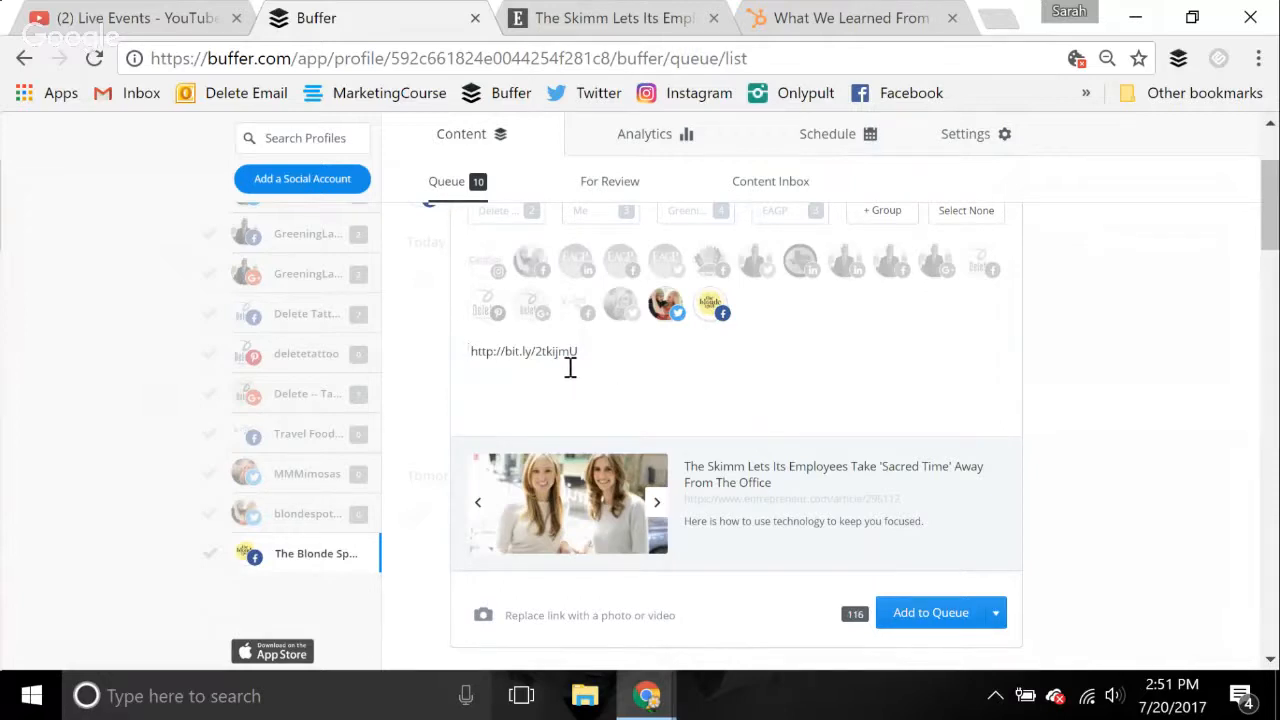
drag(586, 354, 455, 353)
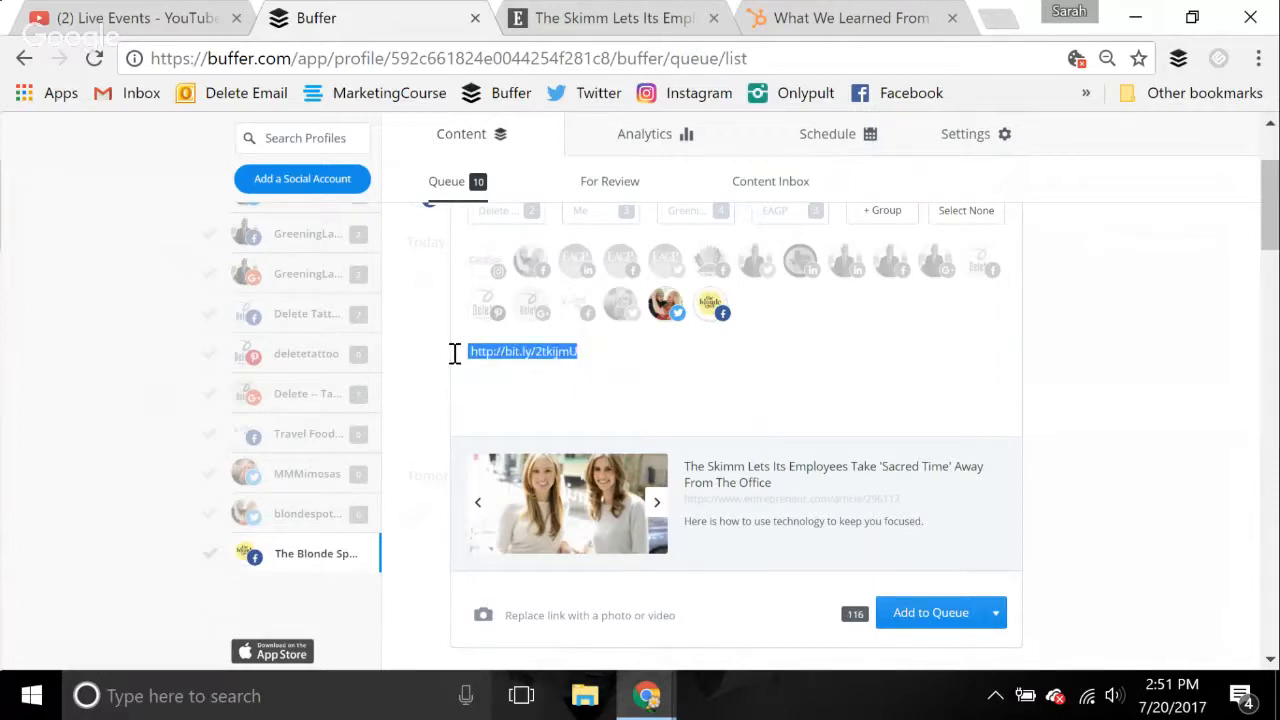
Write "Work life balance is vital to the success of your employees." in front of the bit.ly link in the message
click(455, 353)
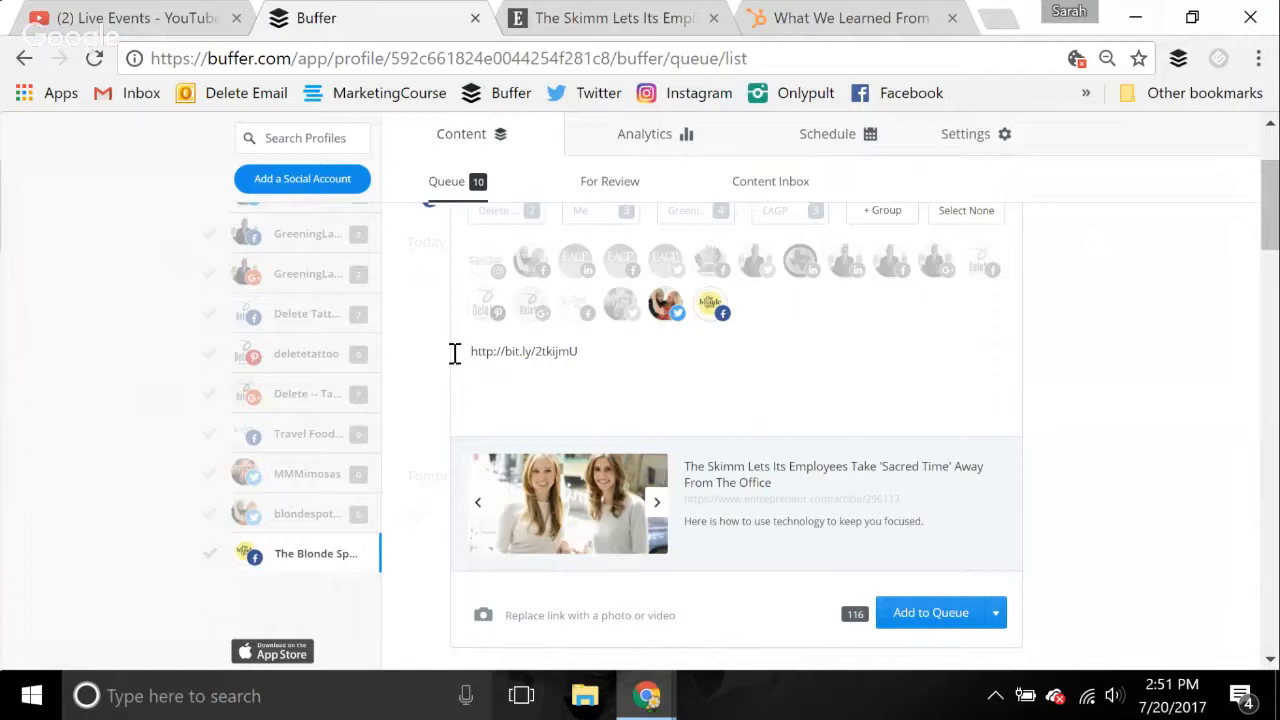
text(How)
key(BackSpace)
key(BackSpace)
key(BackSpace)
text(Work life )
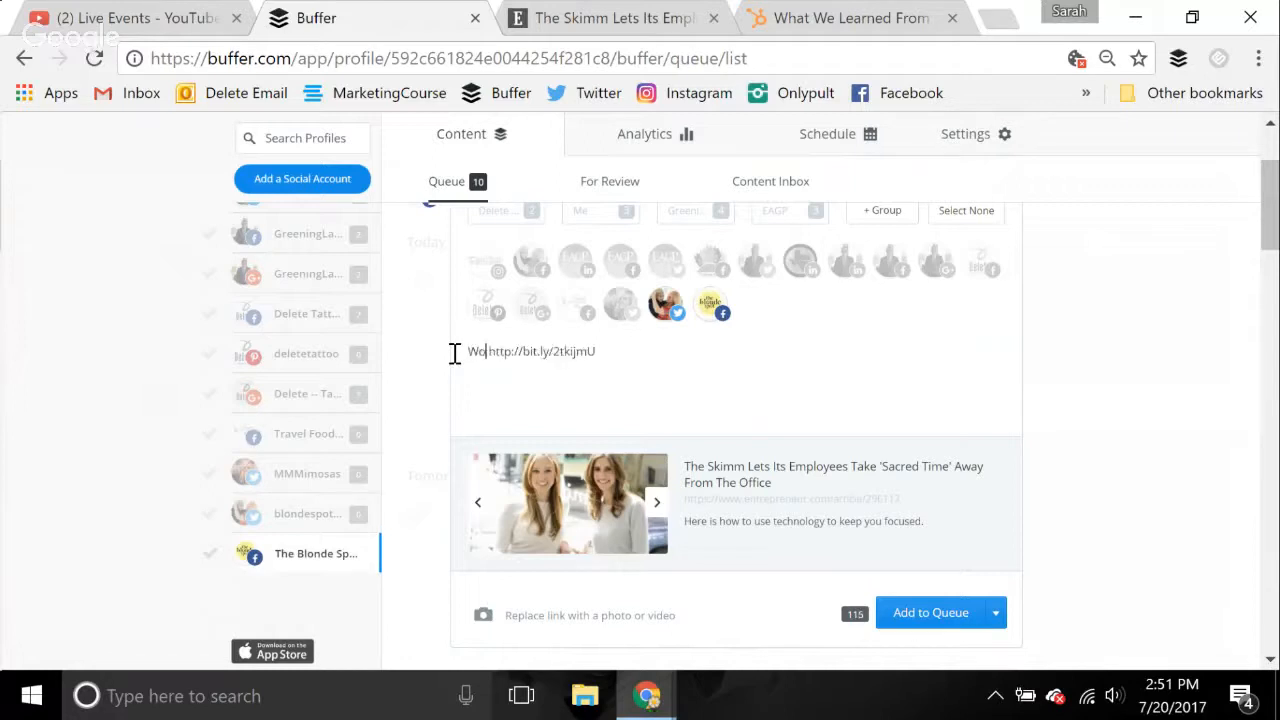
text(balance is vit)
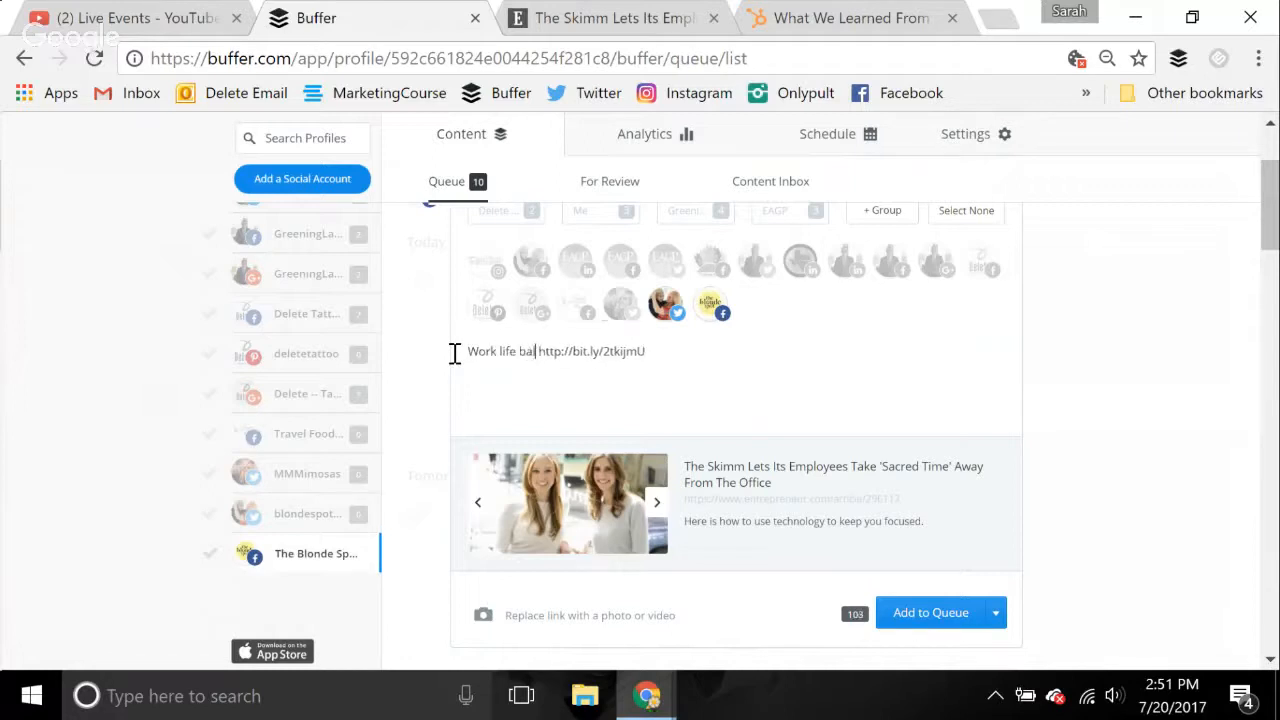
text(al to the sc)
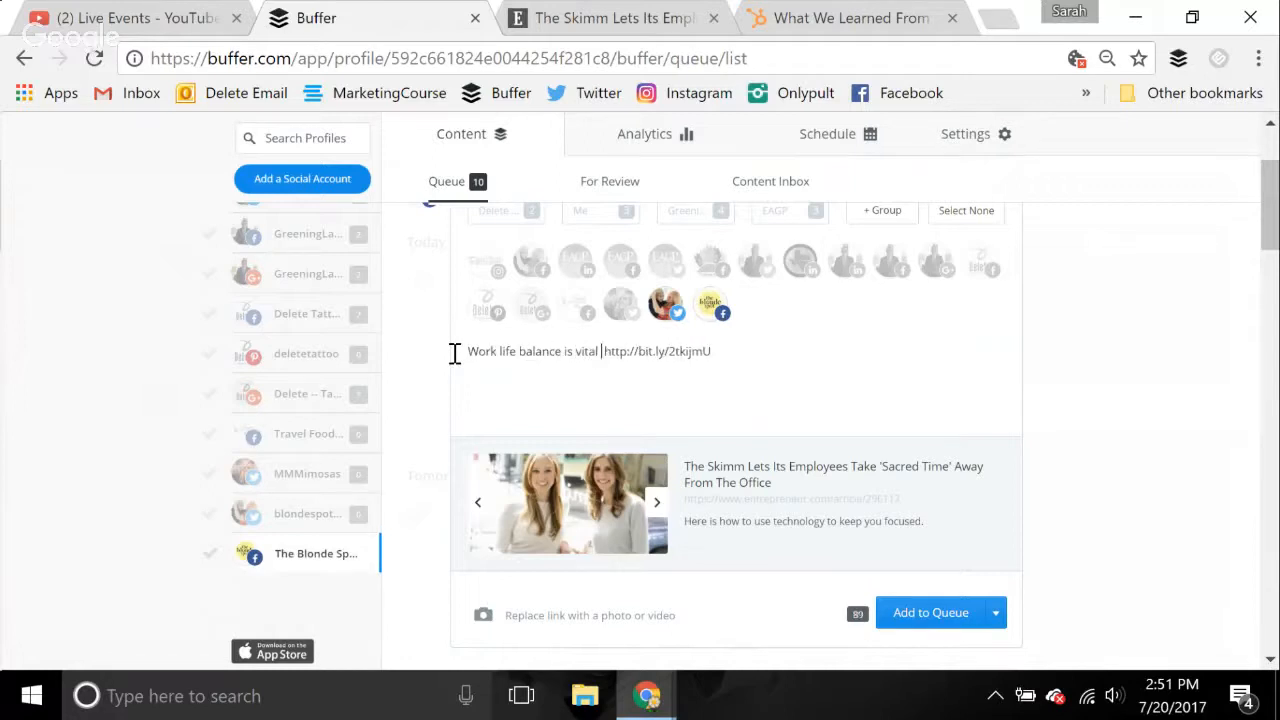
key(BackSpace)
text(uccess of yor)
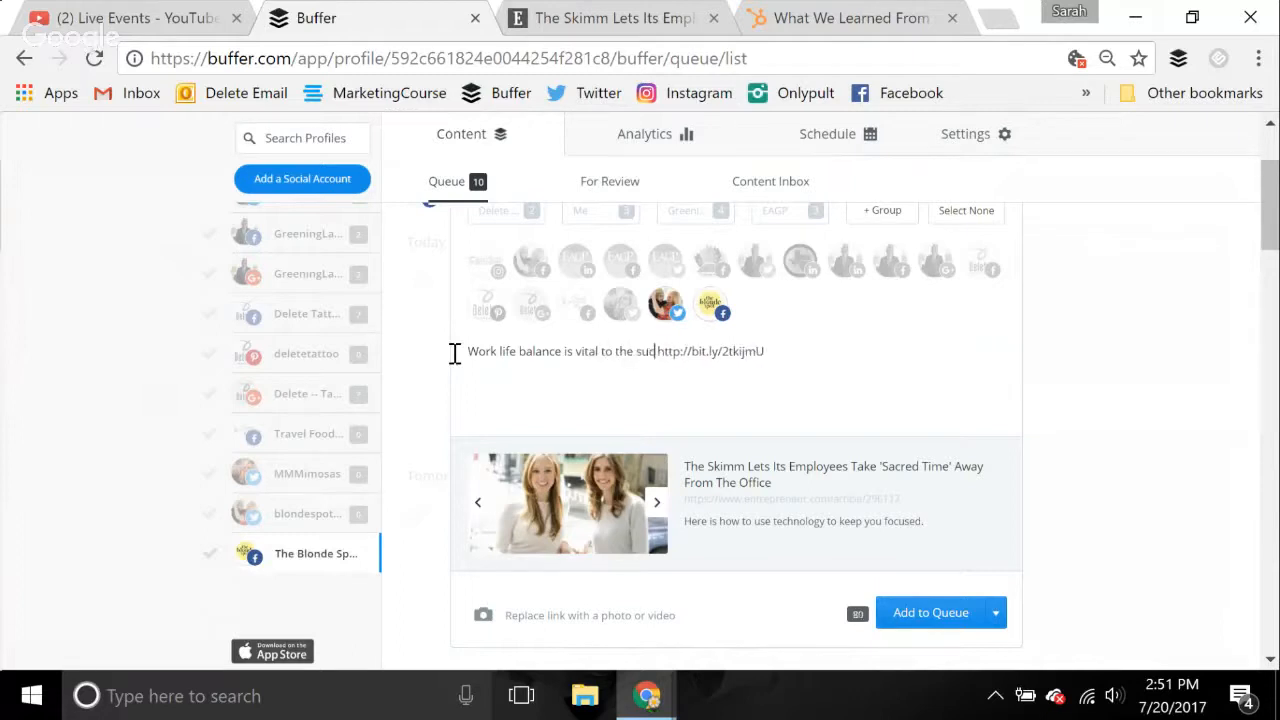
key(BackSpace)
text(ur employee)
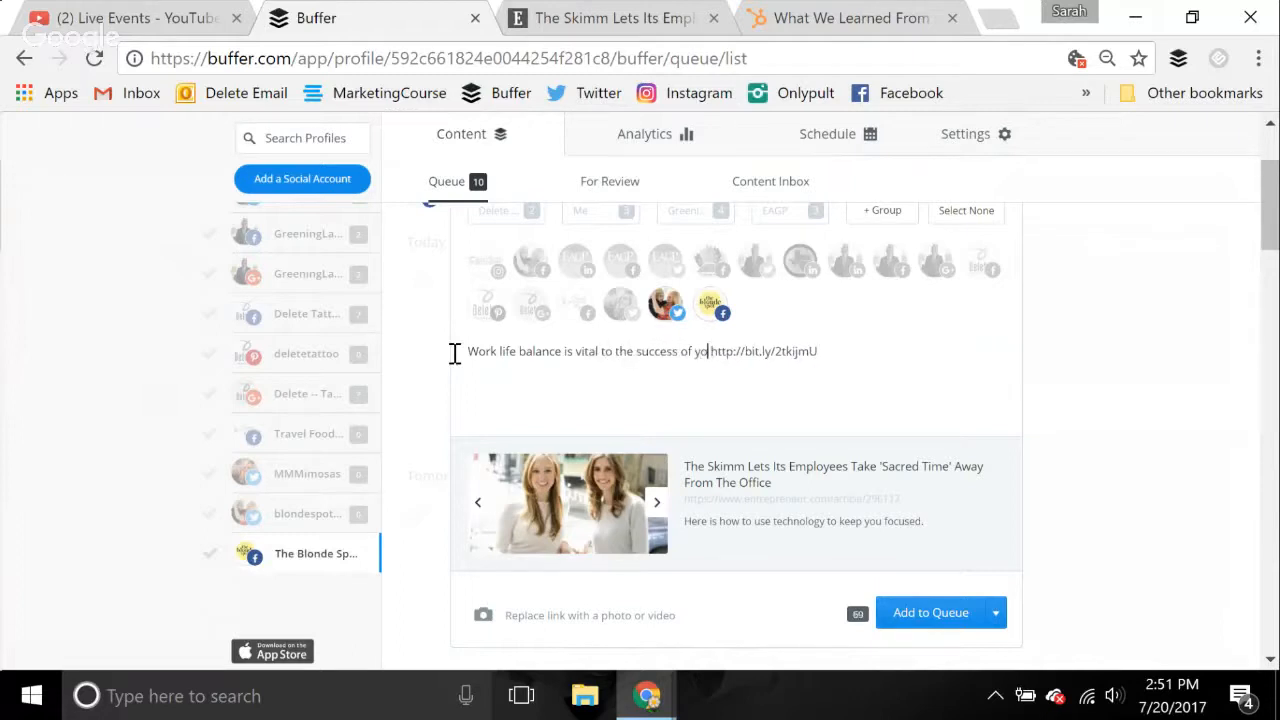
text(s.  )
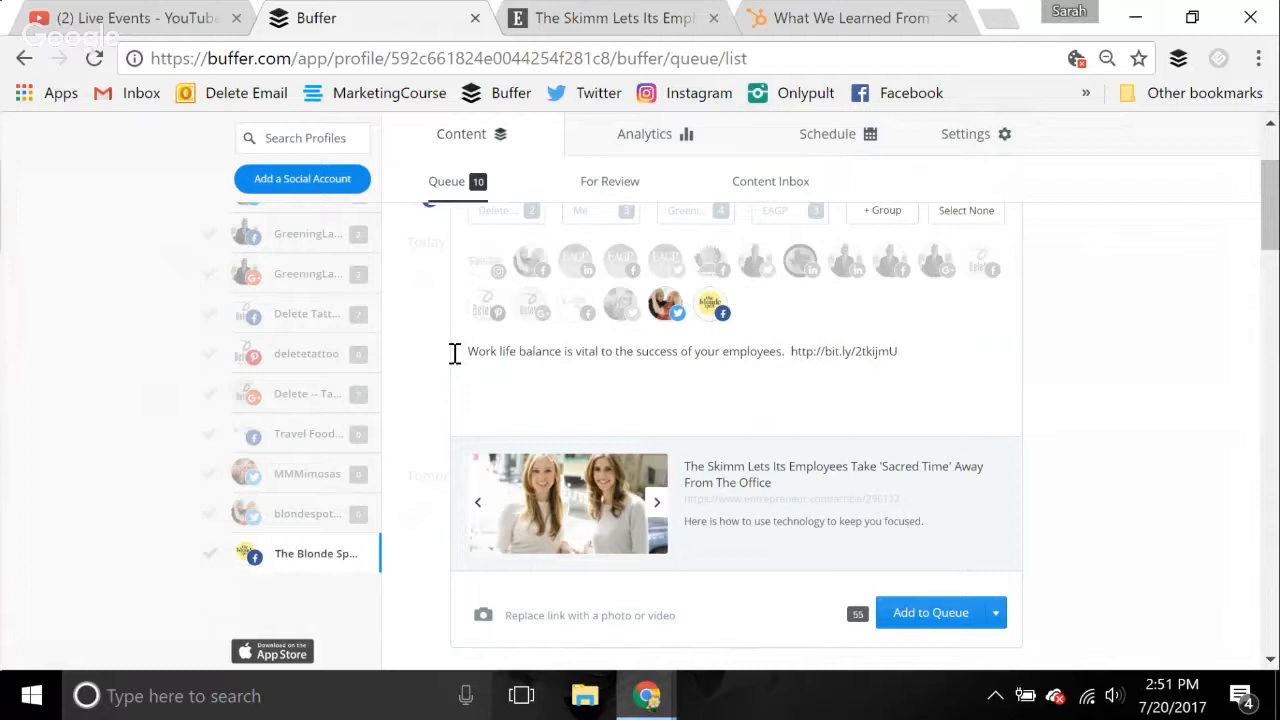
text(Do as the )
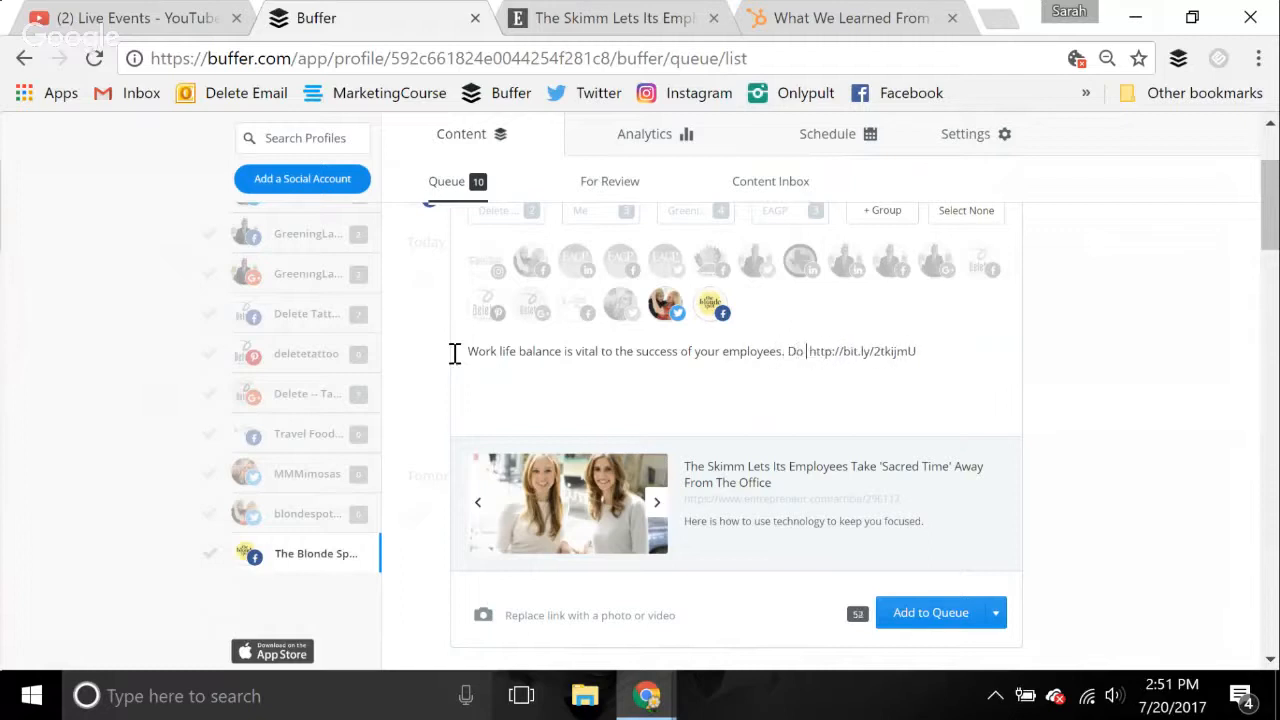
text(Skimmers d)
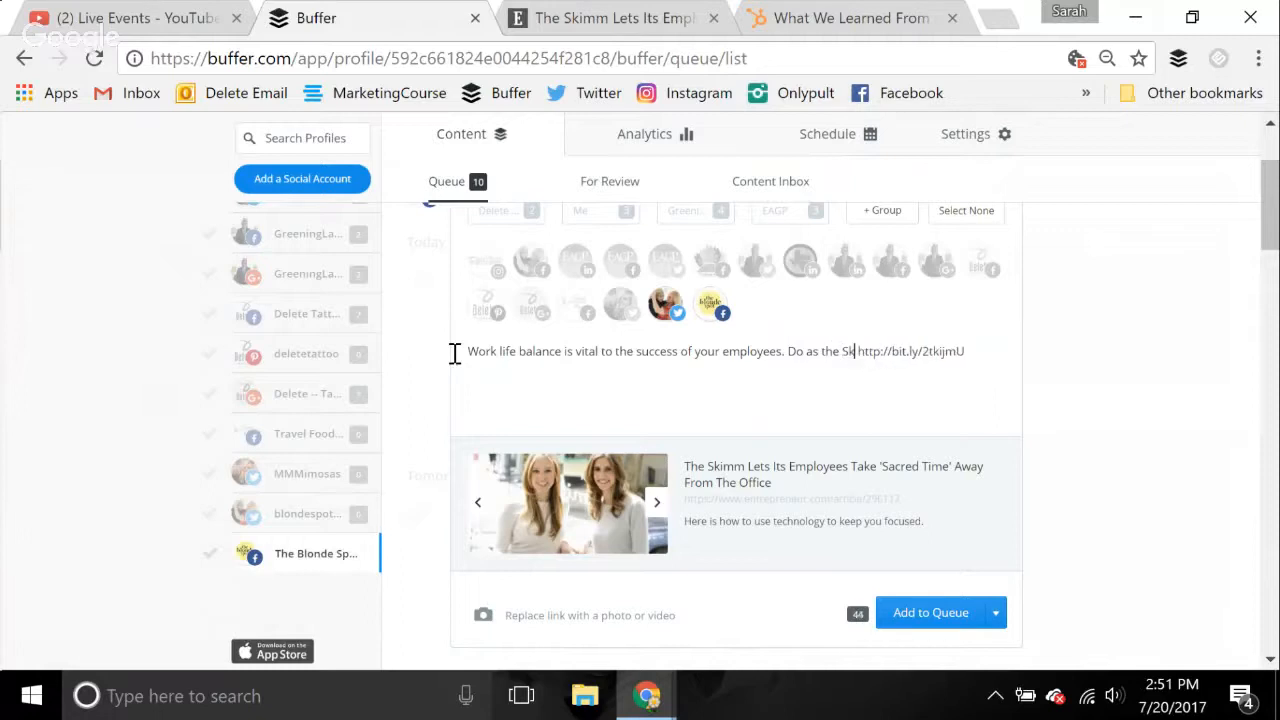
text(o...)
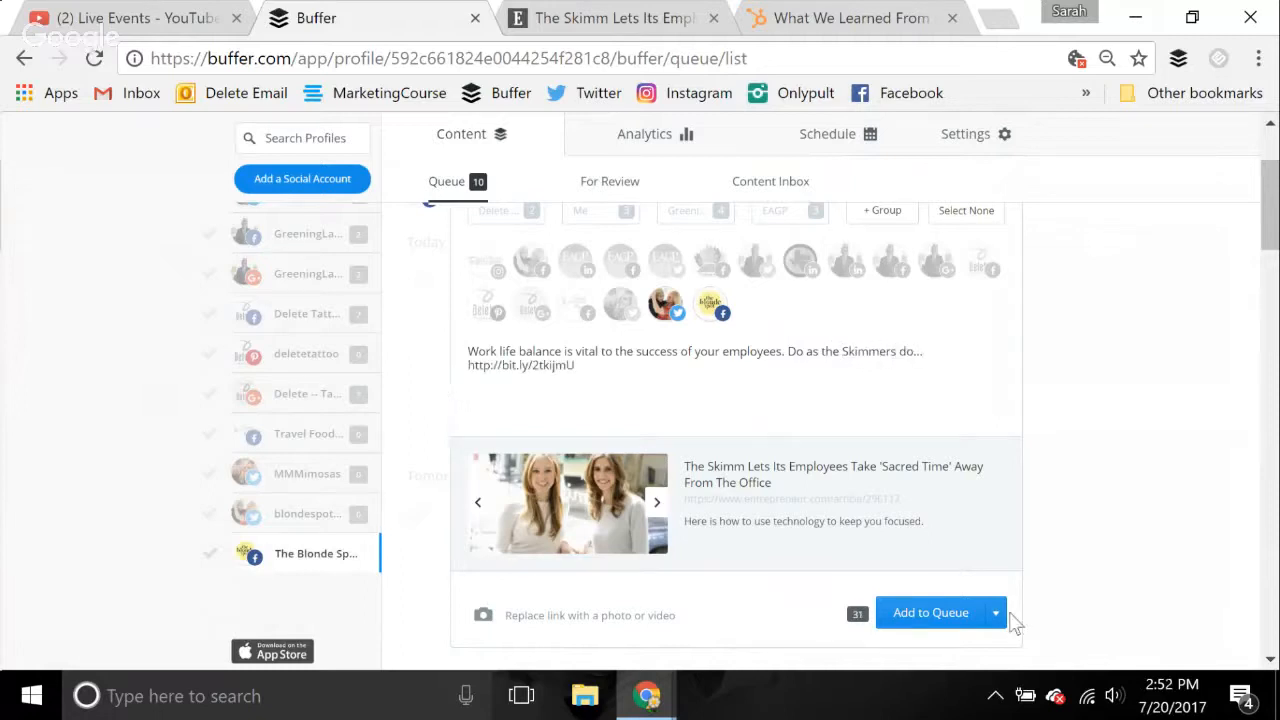
Continue the message before the link with "Do as the Skimmers do..." and add the post to the queue
click(929, 619)
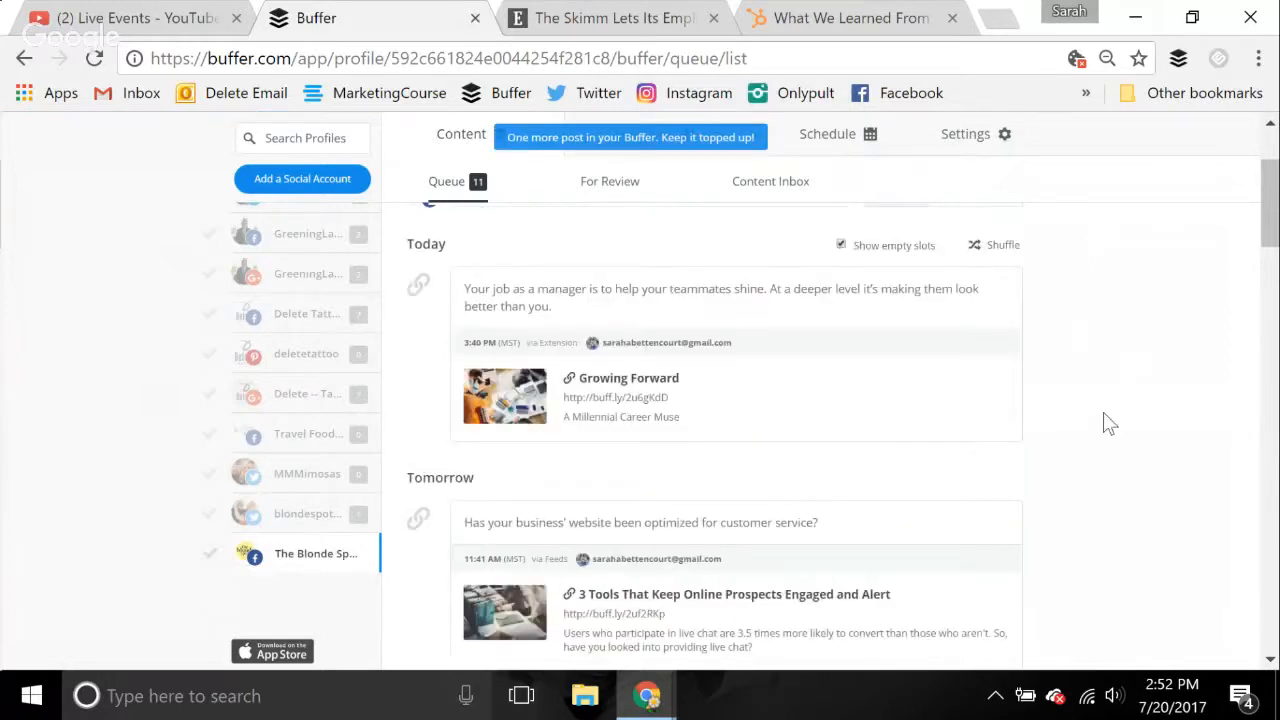
Switch to the Google Hangouts window and stop presenting the screen to everyone
mouse_move(649, 700)
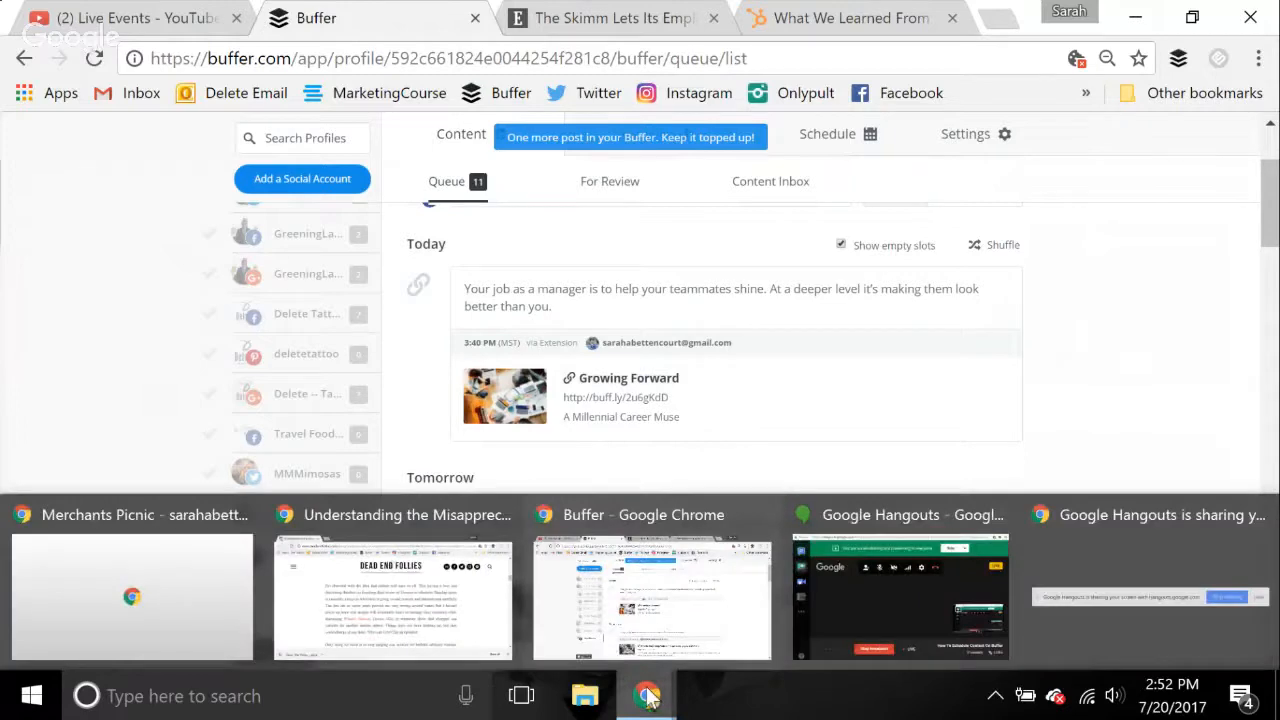
mouse_move(893, 604)
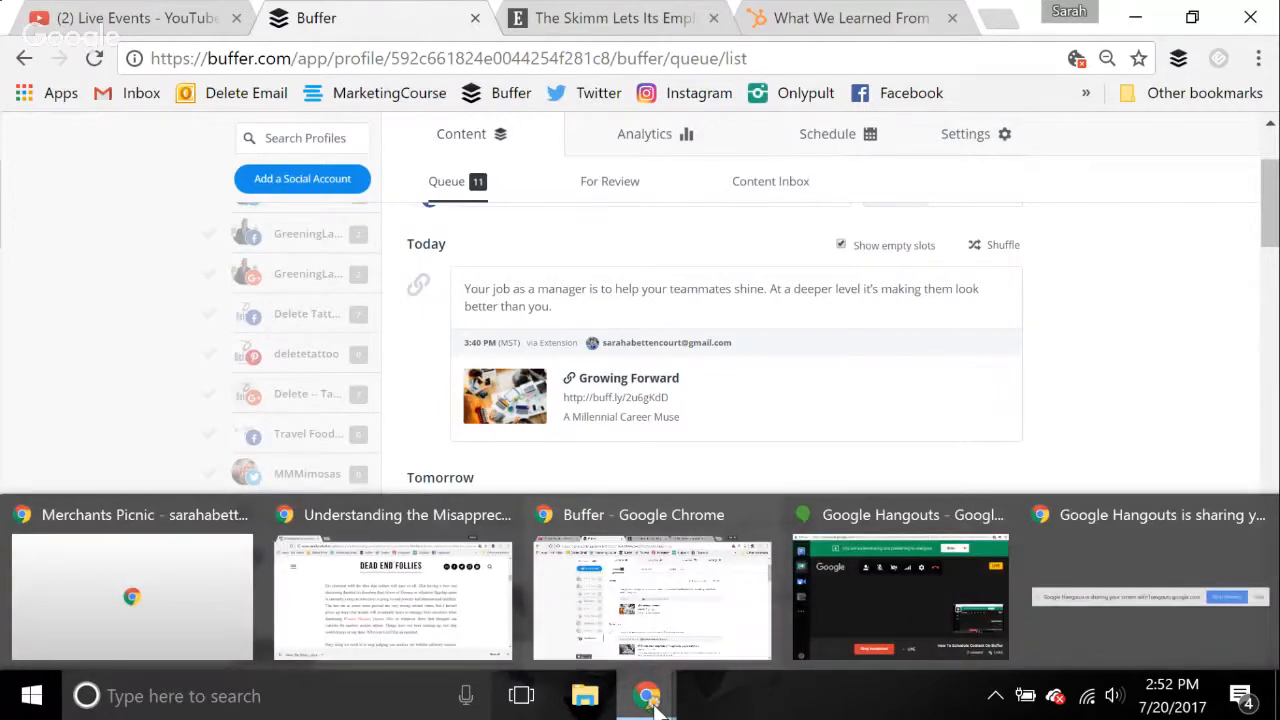
click(875, 632)
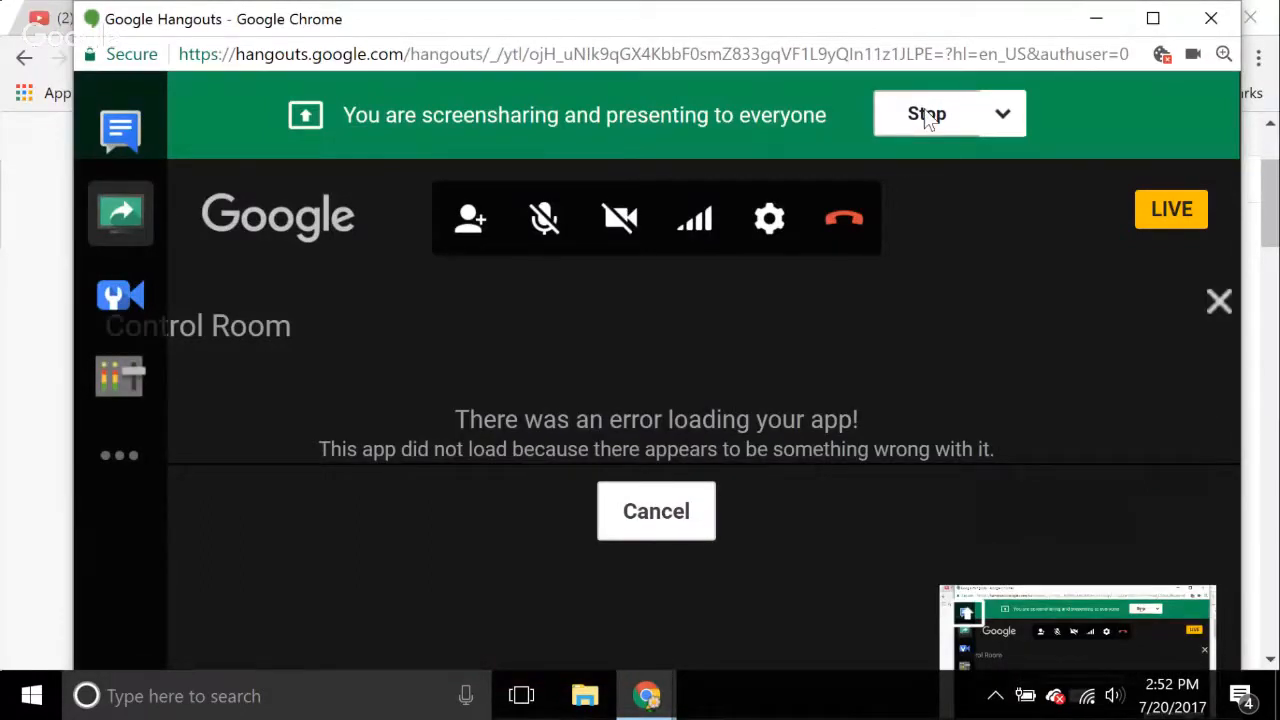
click(927, 115)
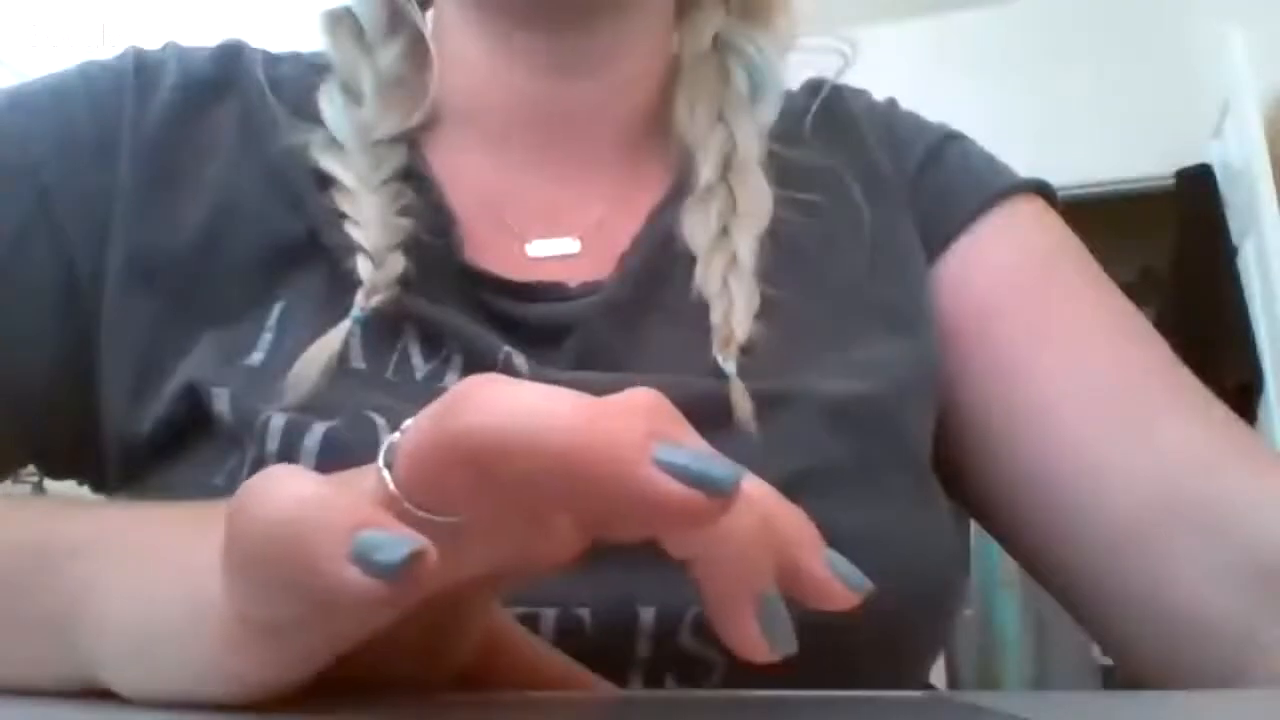